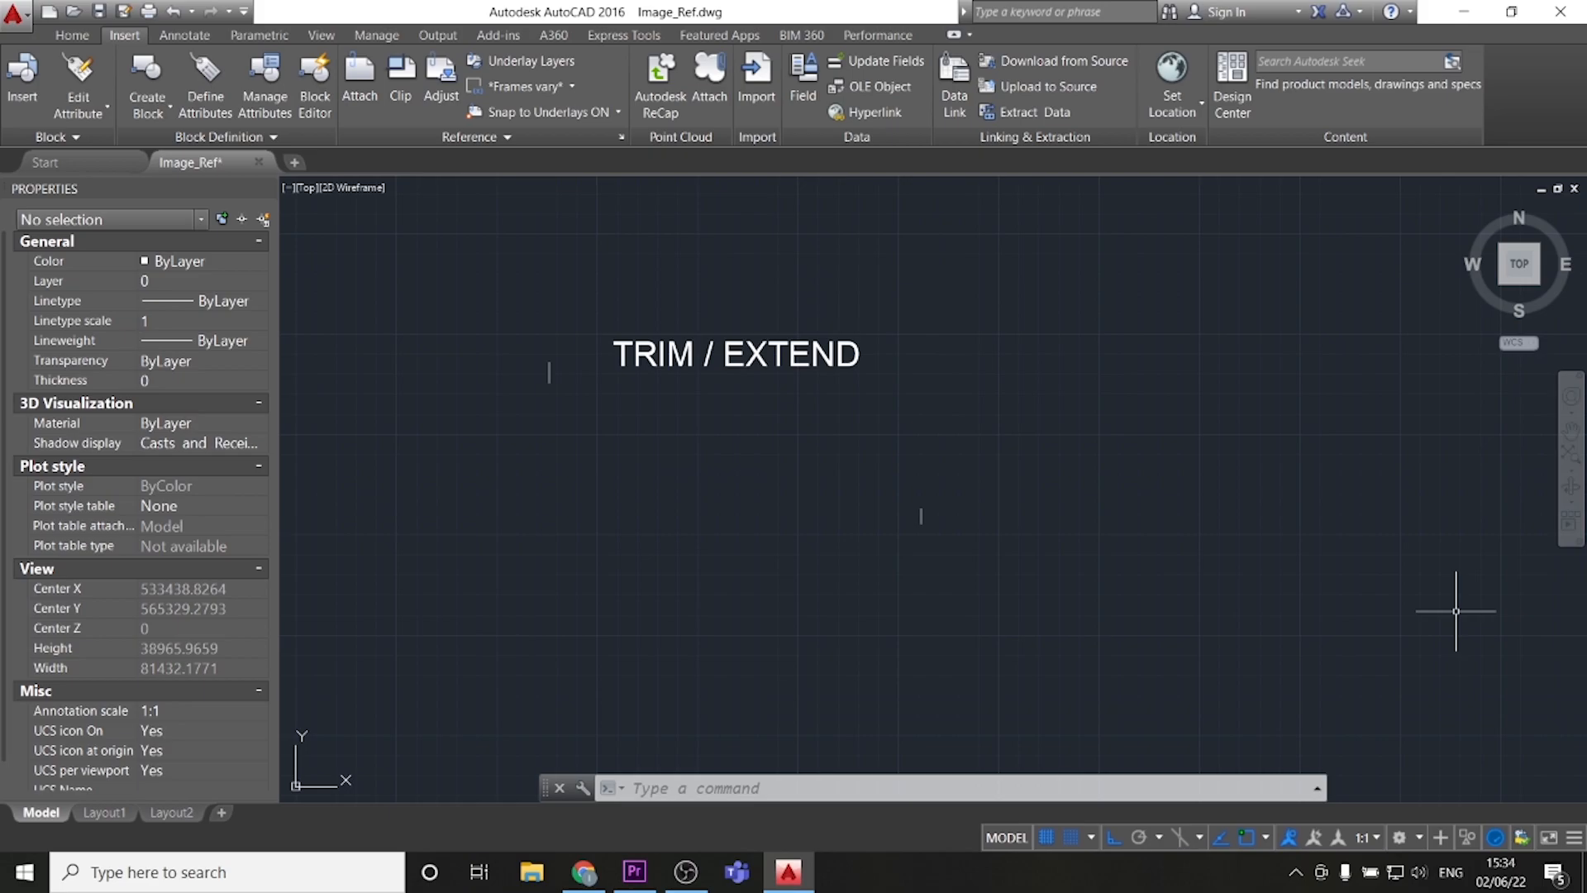
- Draw a rectangle below the TRIM / EXTEND title, with opposite corners on the two short vertical lines
text(rectang)
key(Return)
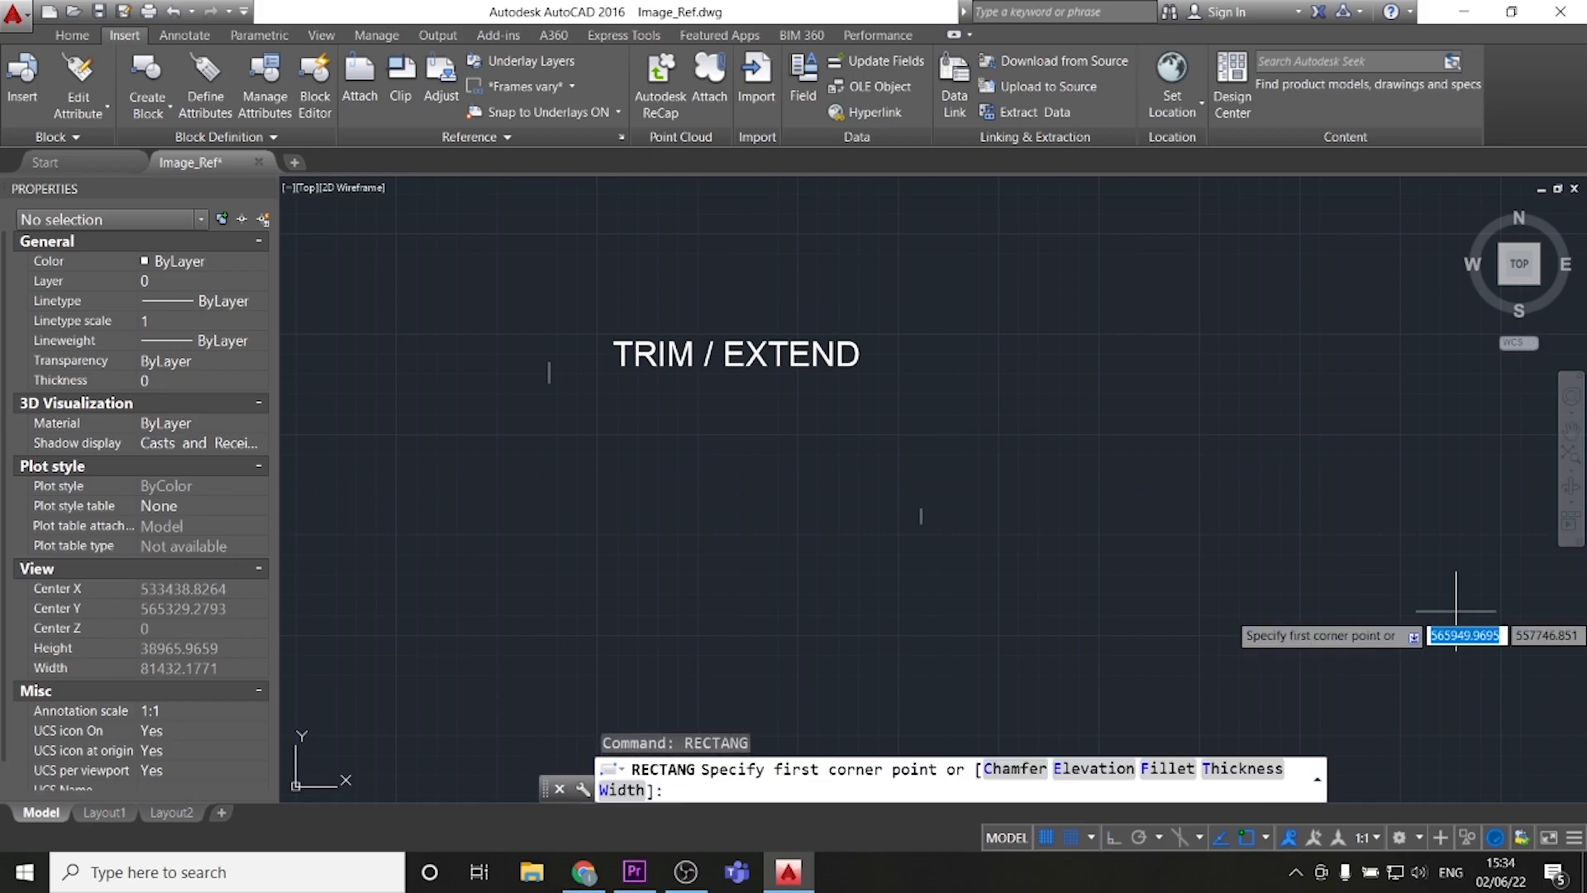
click(550, 383)
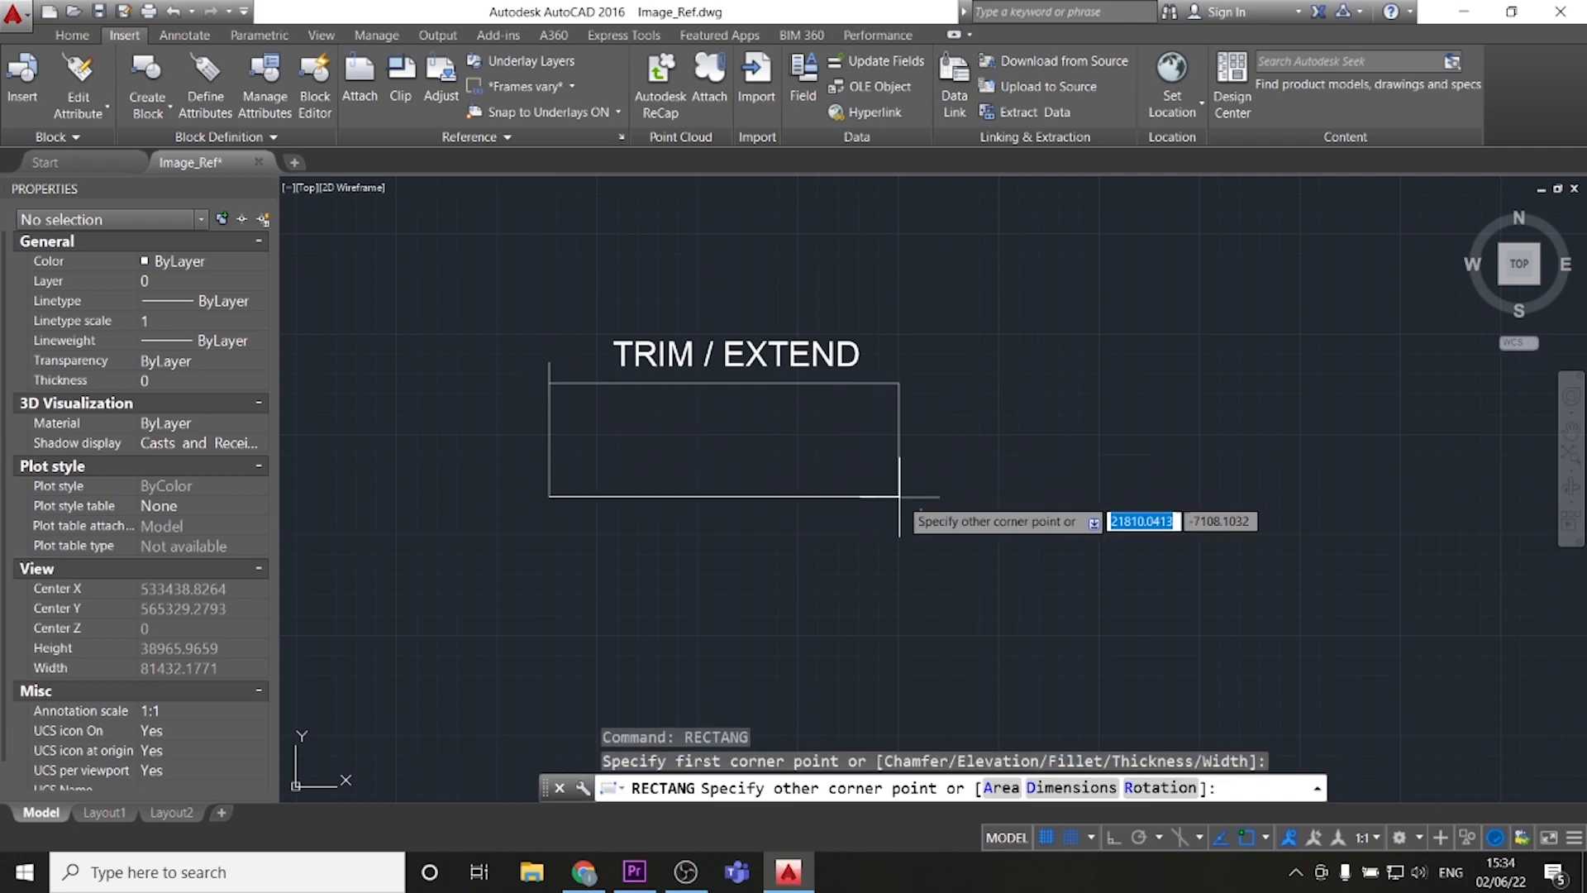
click(920, 509)
key(Return)
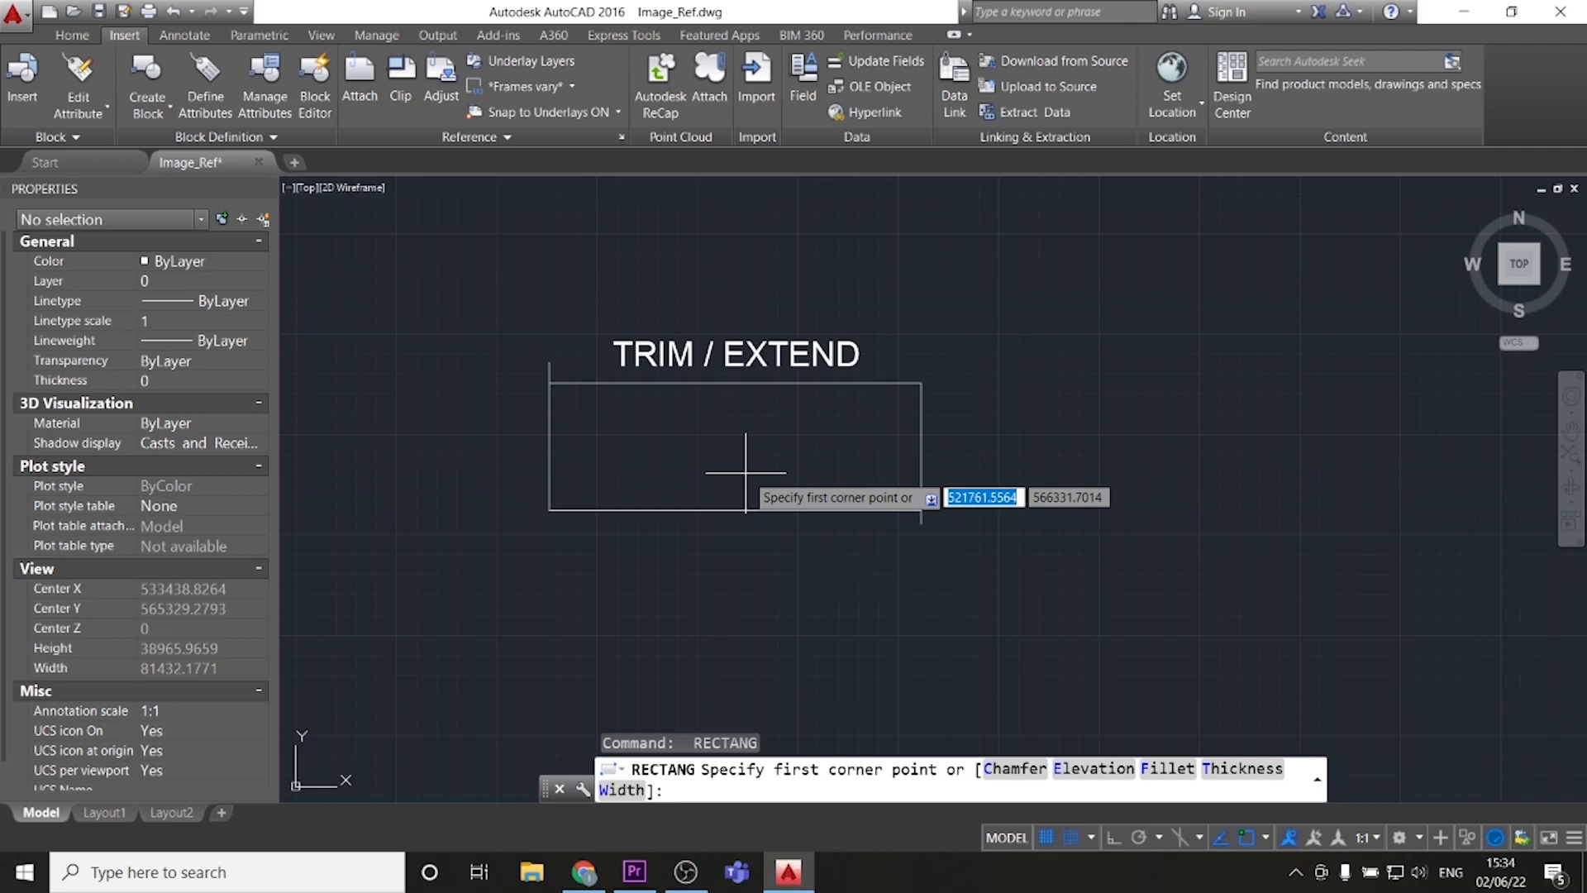
key(Escape)
key(Escape)
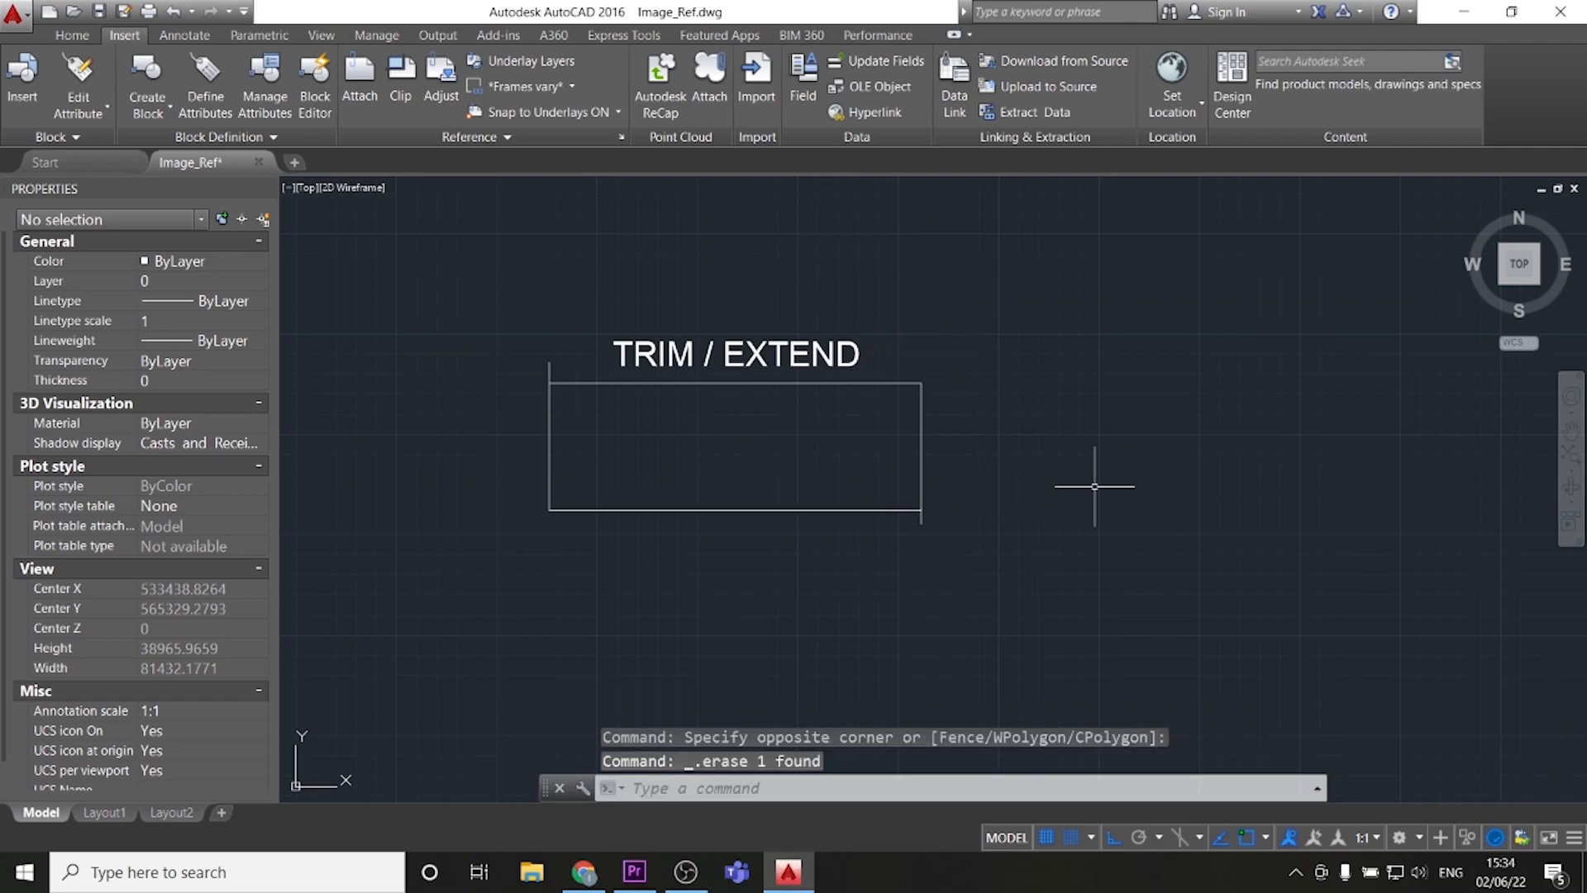
- Copy the TRIM / EXTEND title horizontally to the empty area right of the rectangle
click(928, 347)
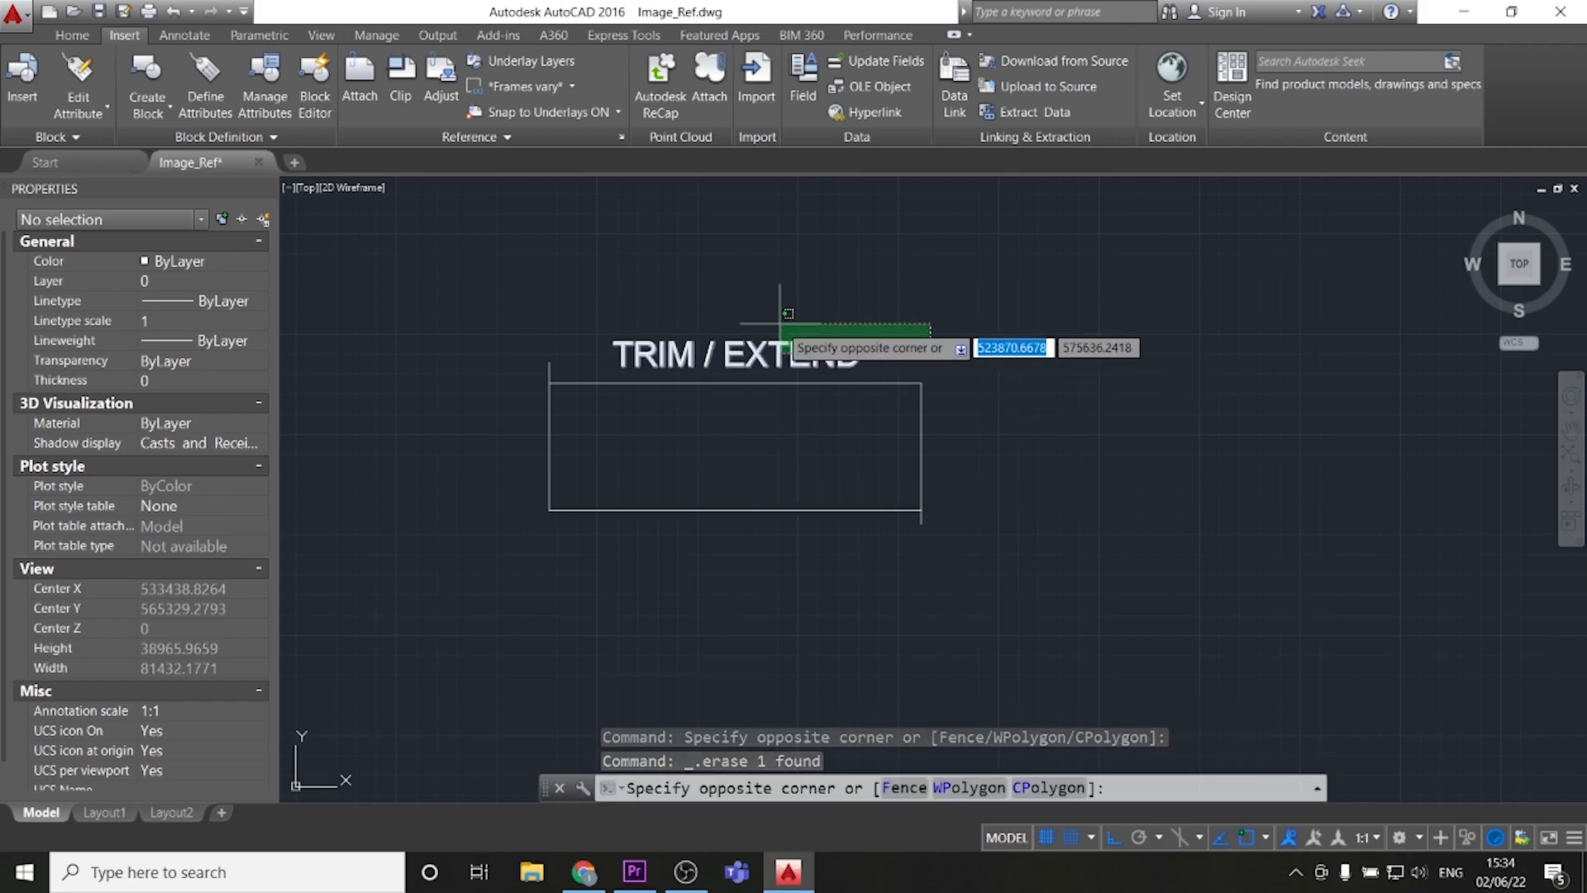
click(779, 323)
text(co)
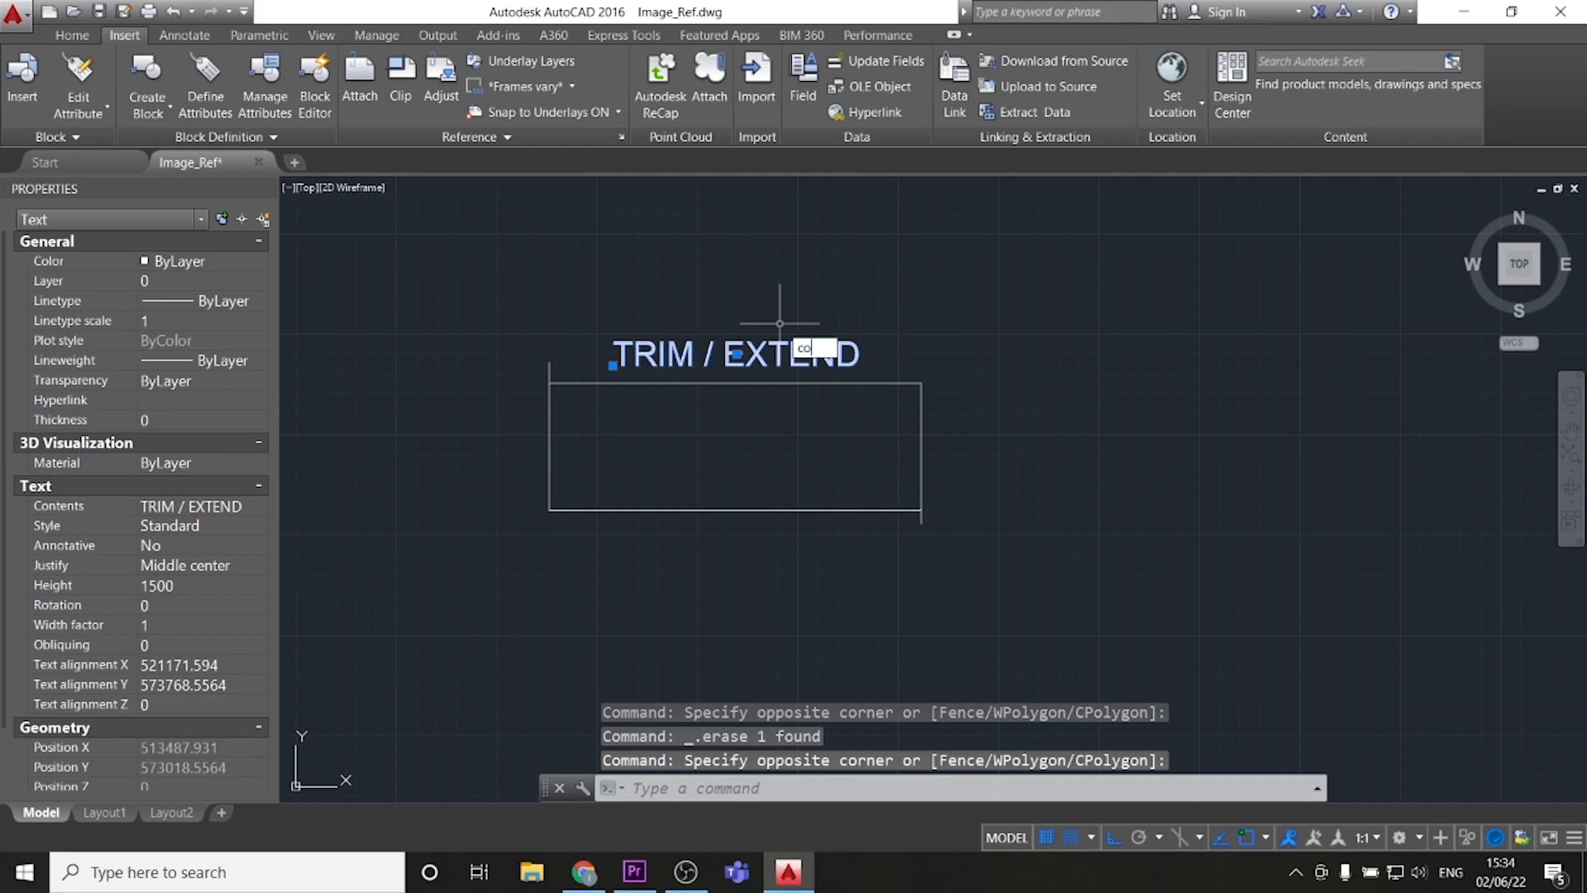
key(Return)
click(721, 301)
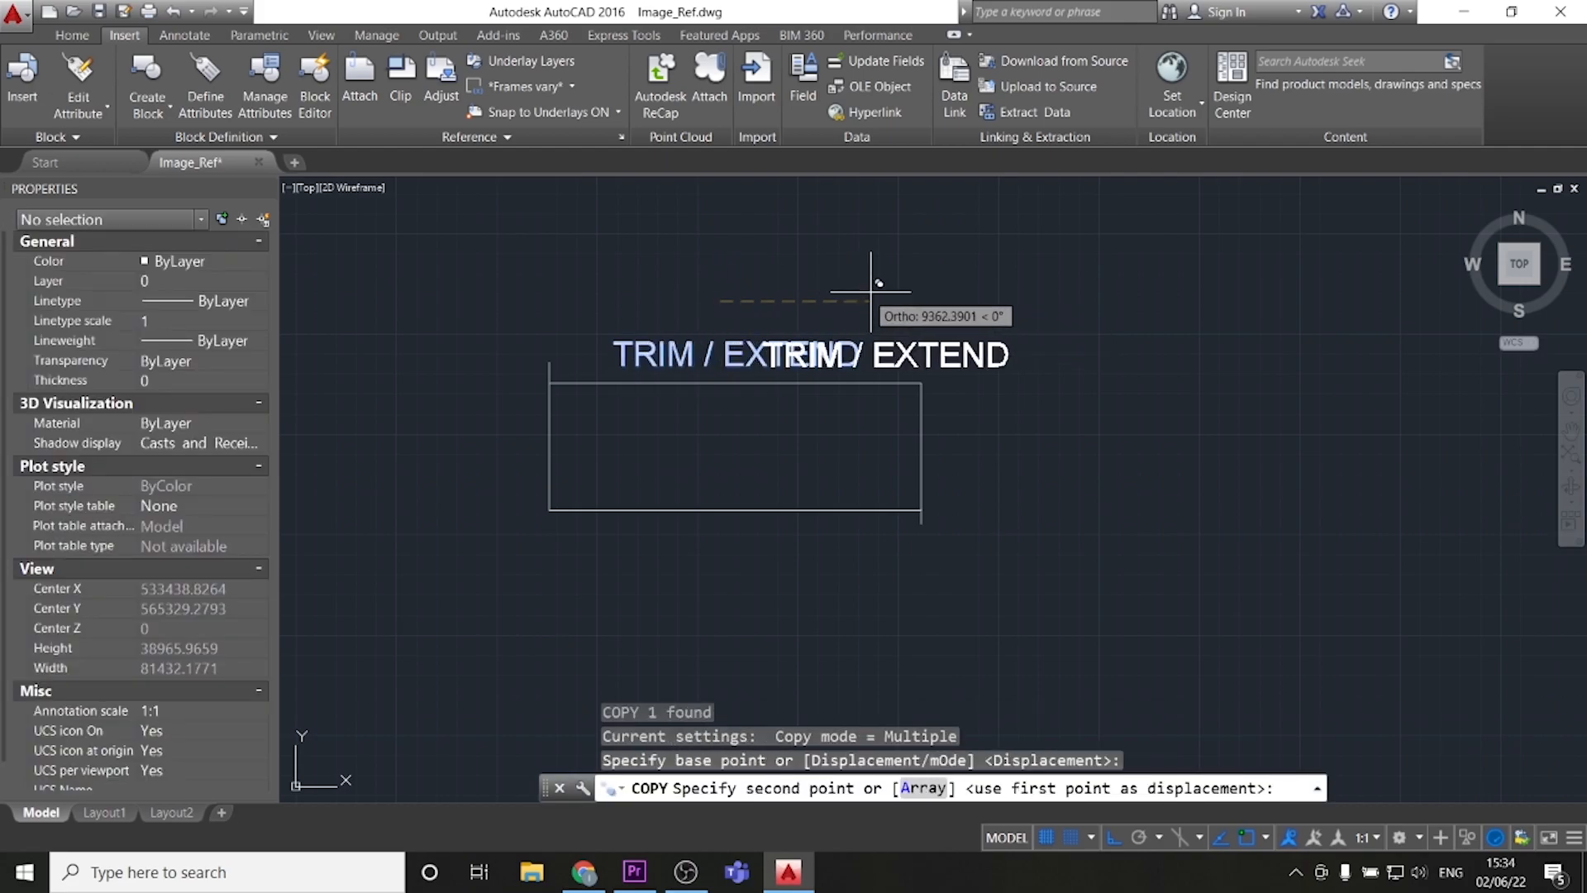
click(1227, 284)
key(Escape)
key(Escape)
- Change the copied title's text to "Rectang"
double_click(1185, 357)
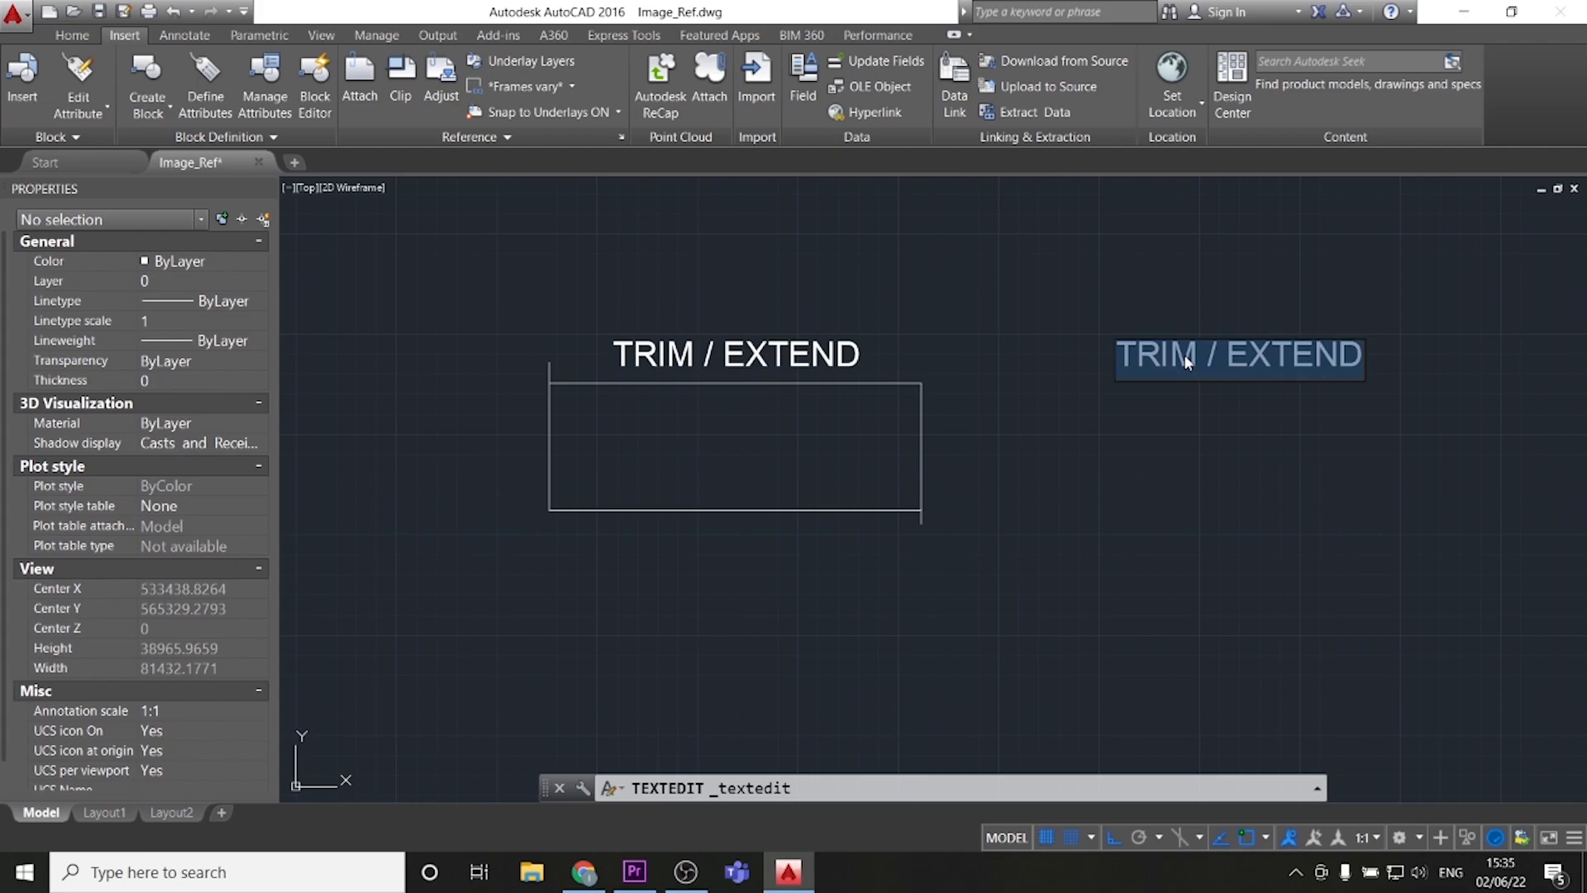
text(Rectang)
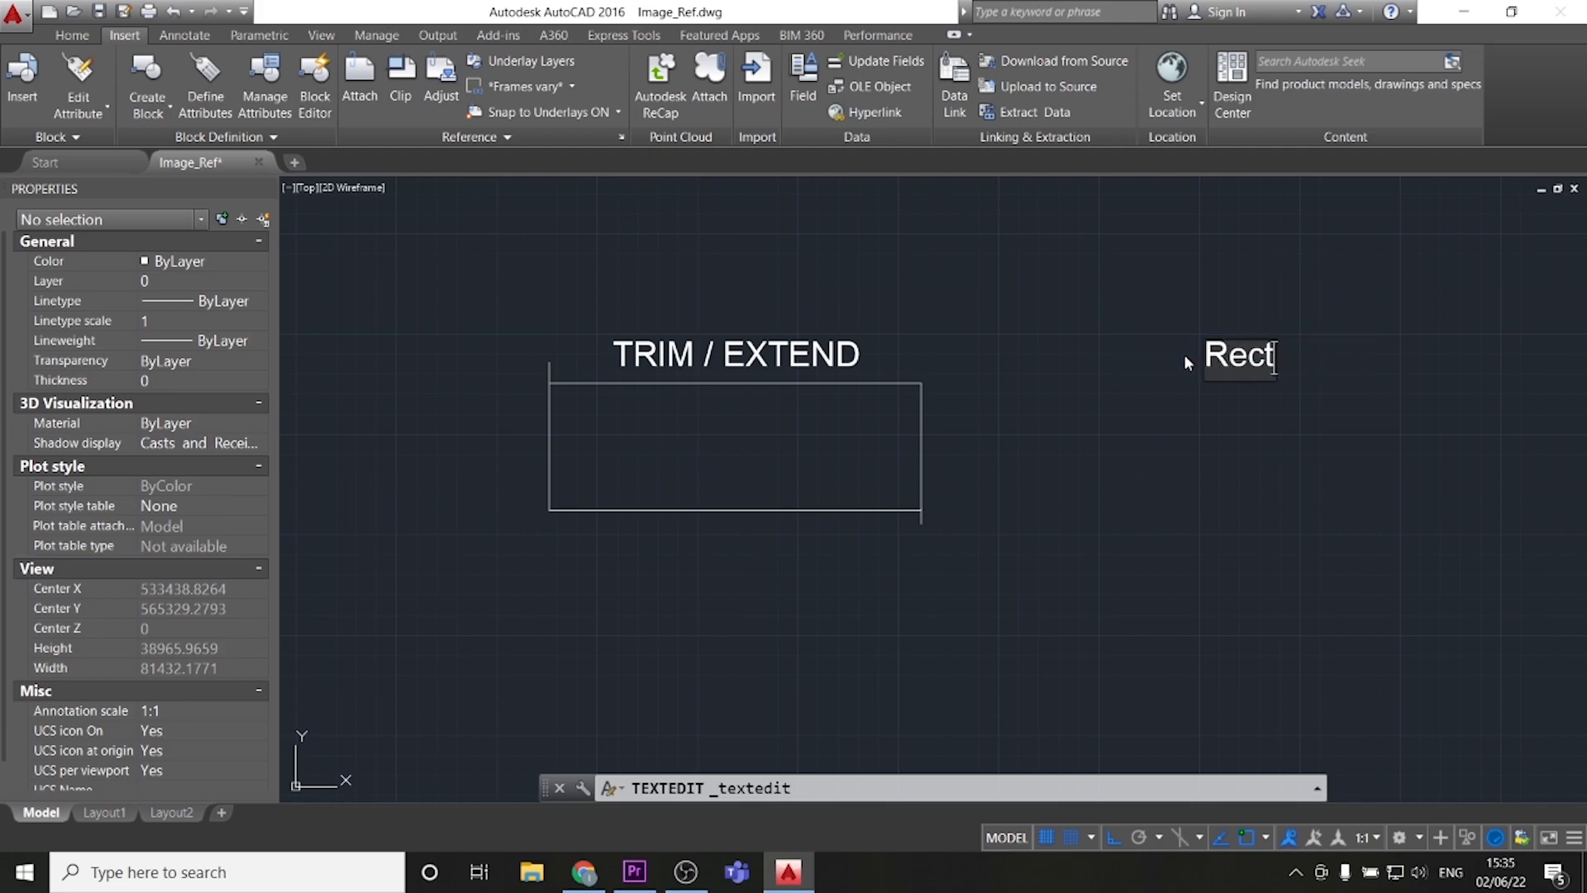
click(1194, 433)
key(Escape)
key(Escape)
key(Escape)
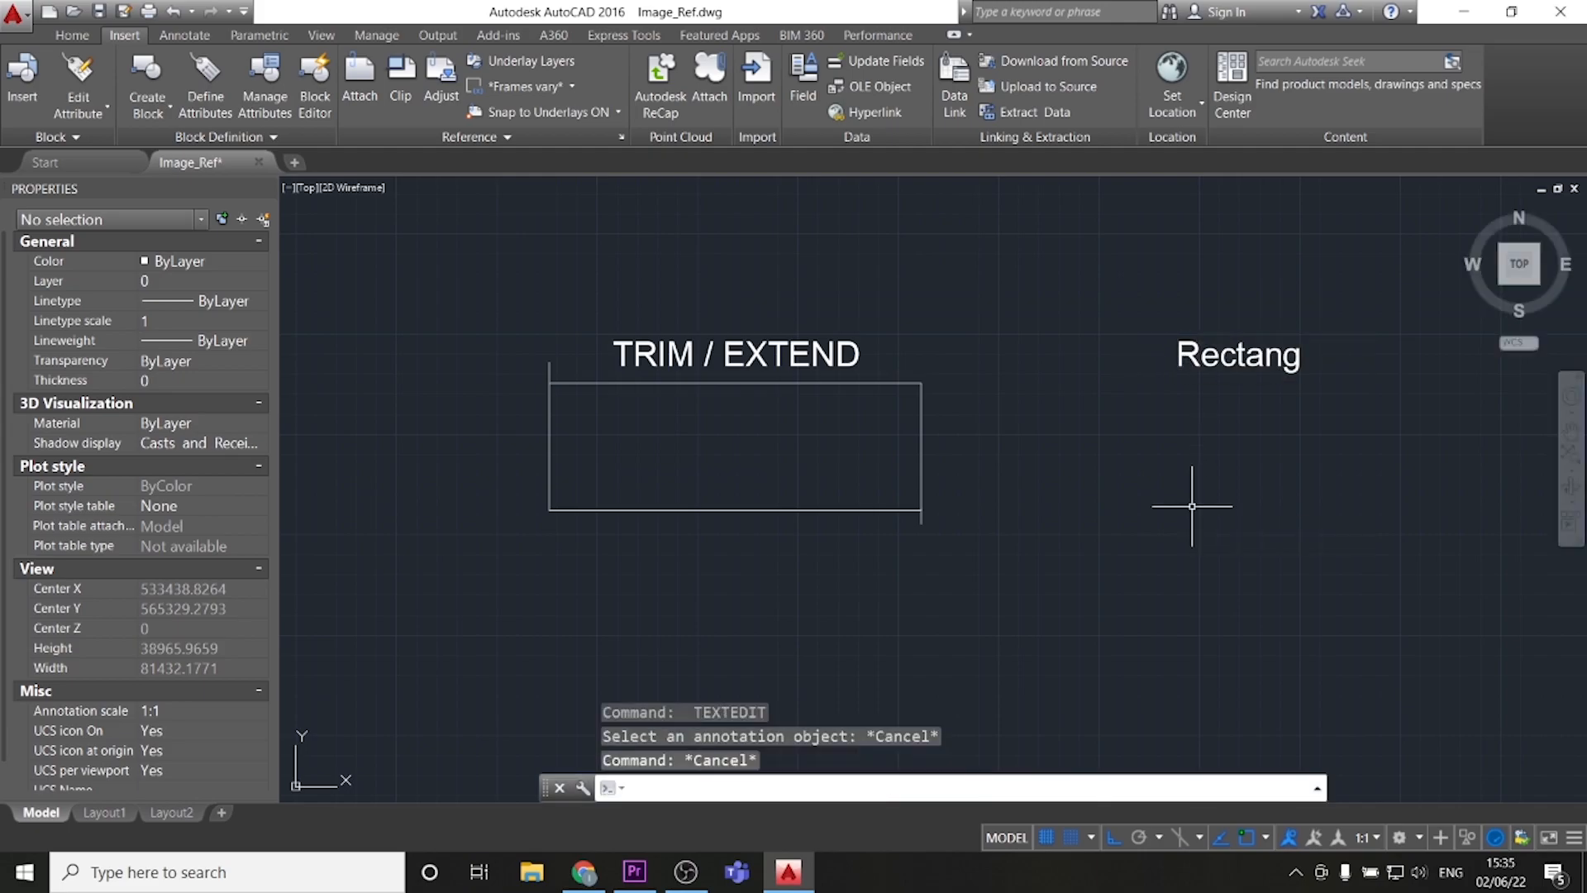
- Draw a horizontal line across the rectangle between the midpoints of its right and left sides
middle_drag(711, 539, 766, 555)
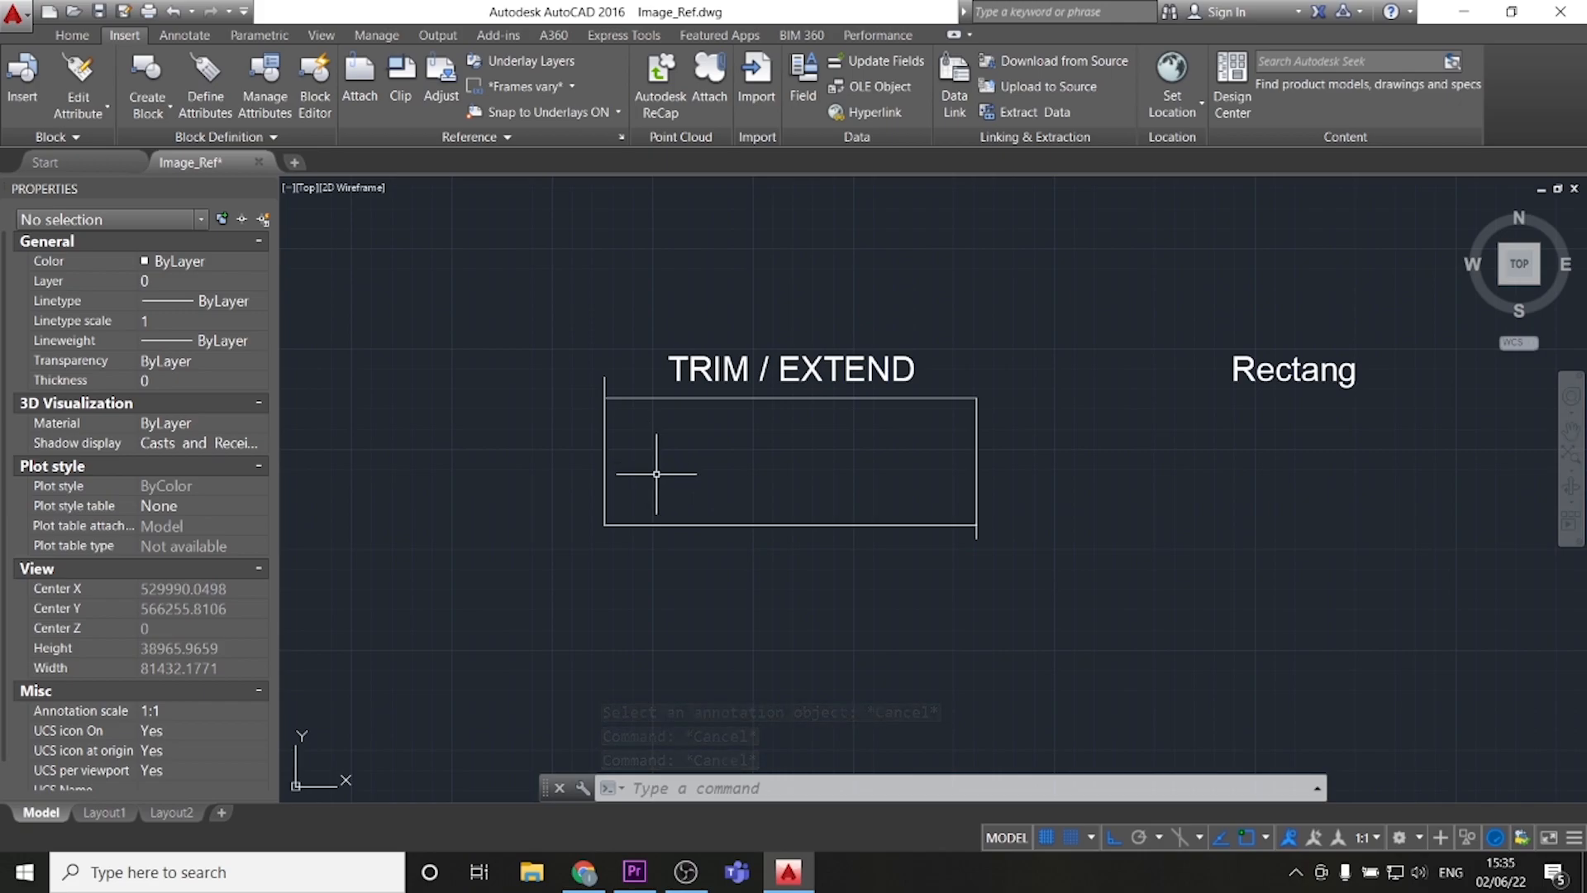
text(t)
text(ine)
key(Return)
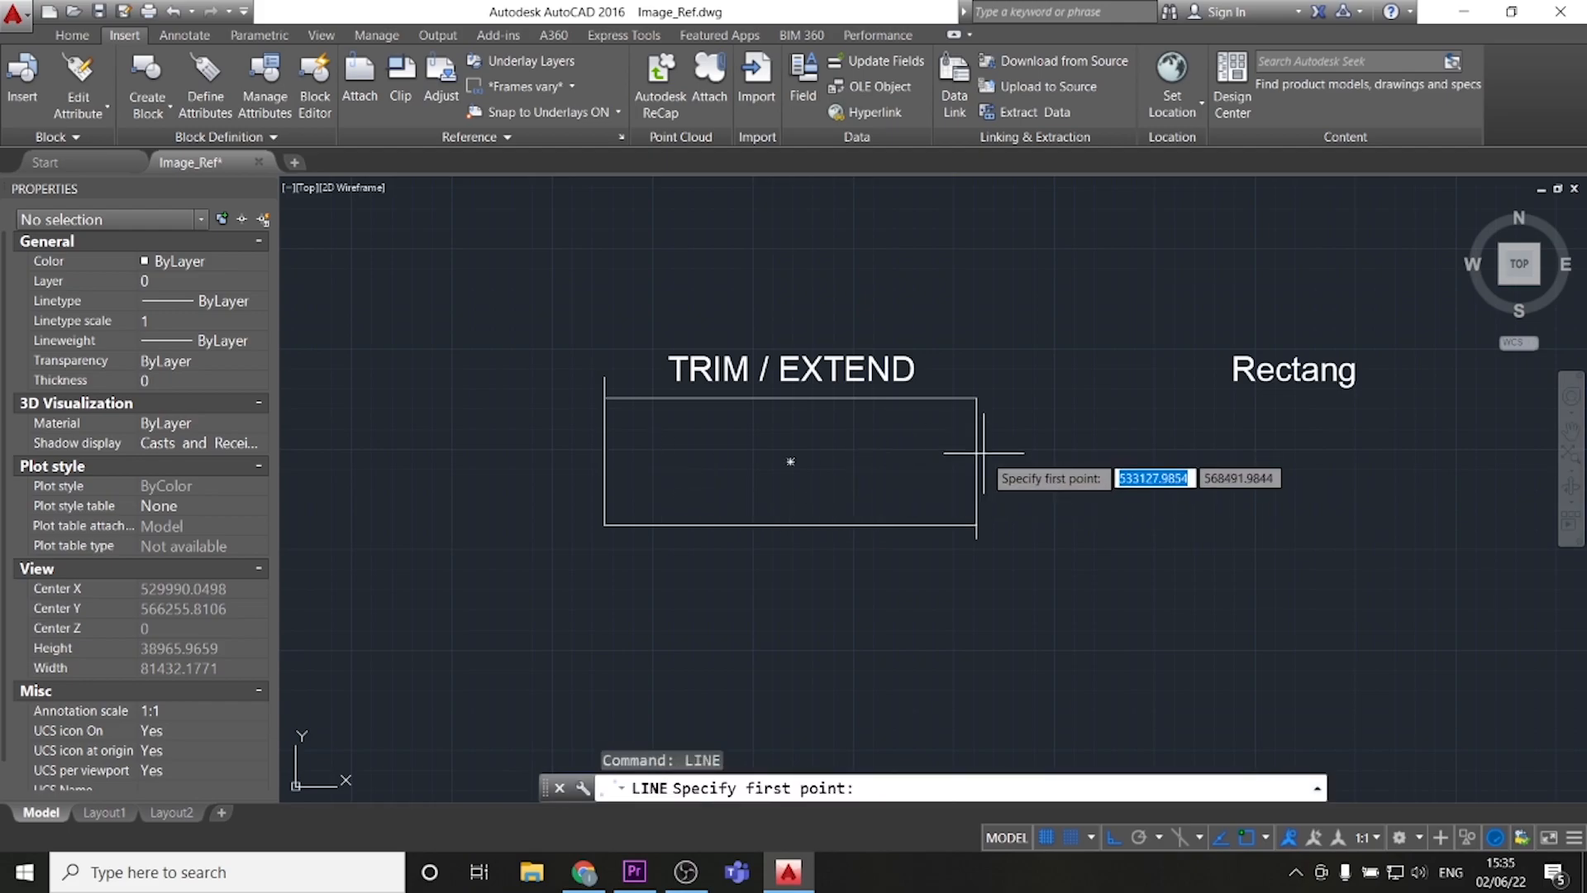
click(977, 462)
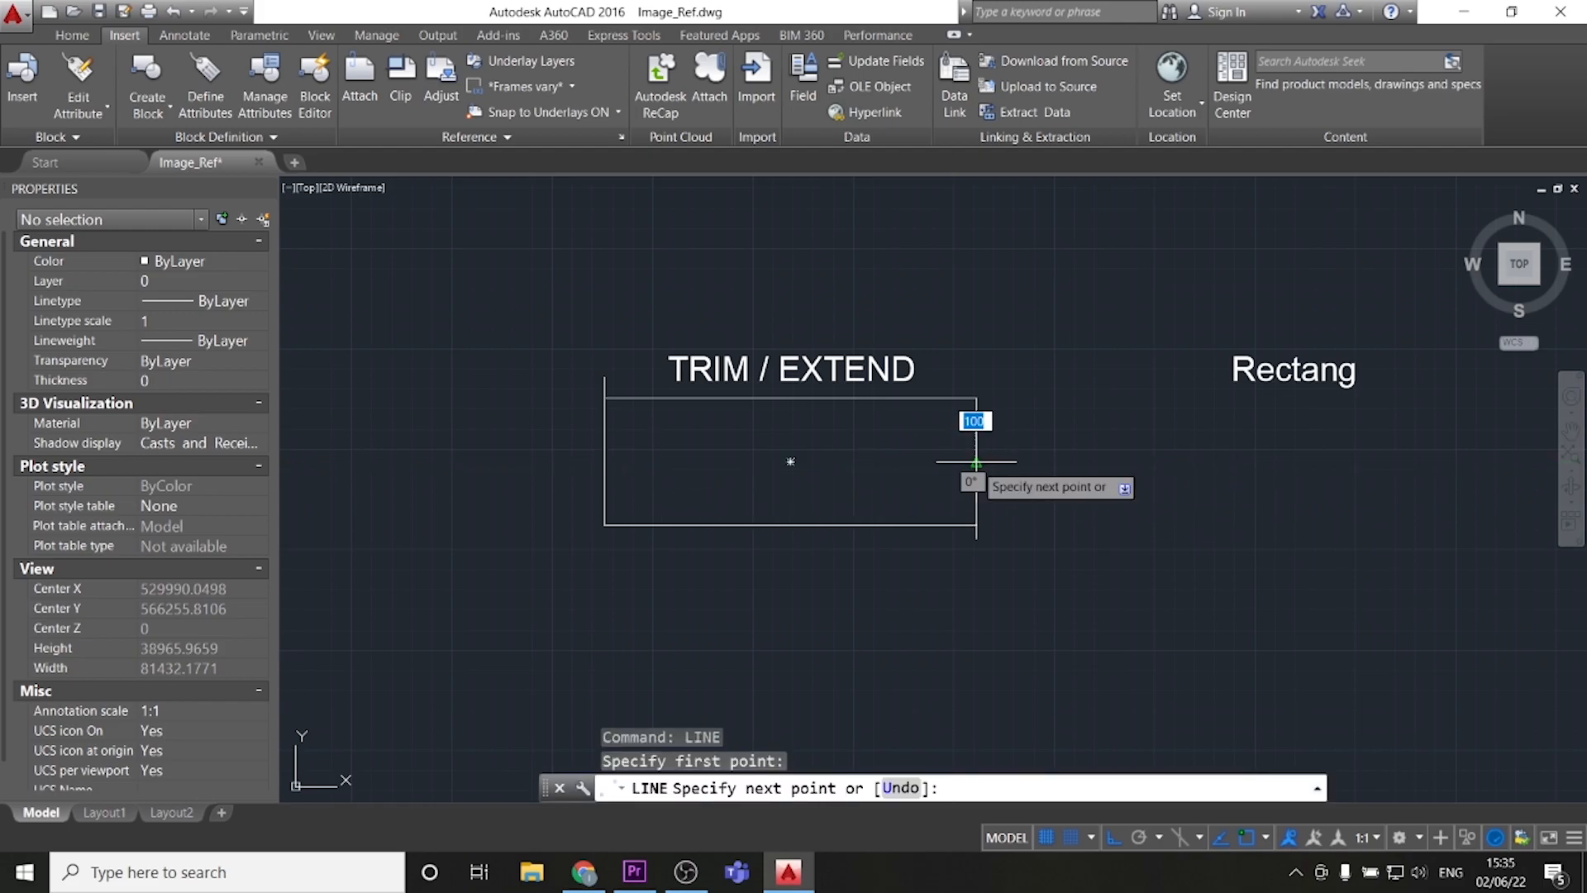
click(600, 461)
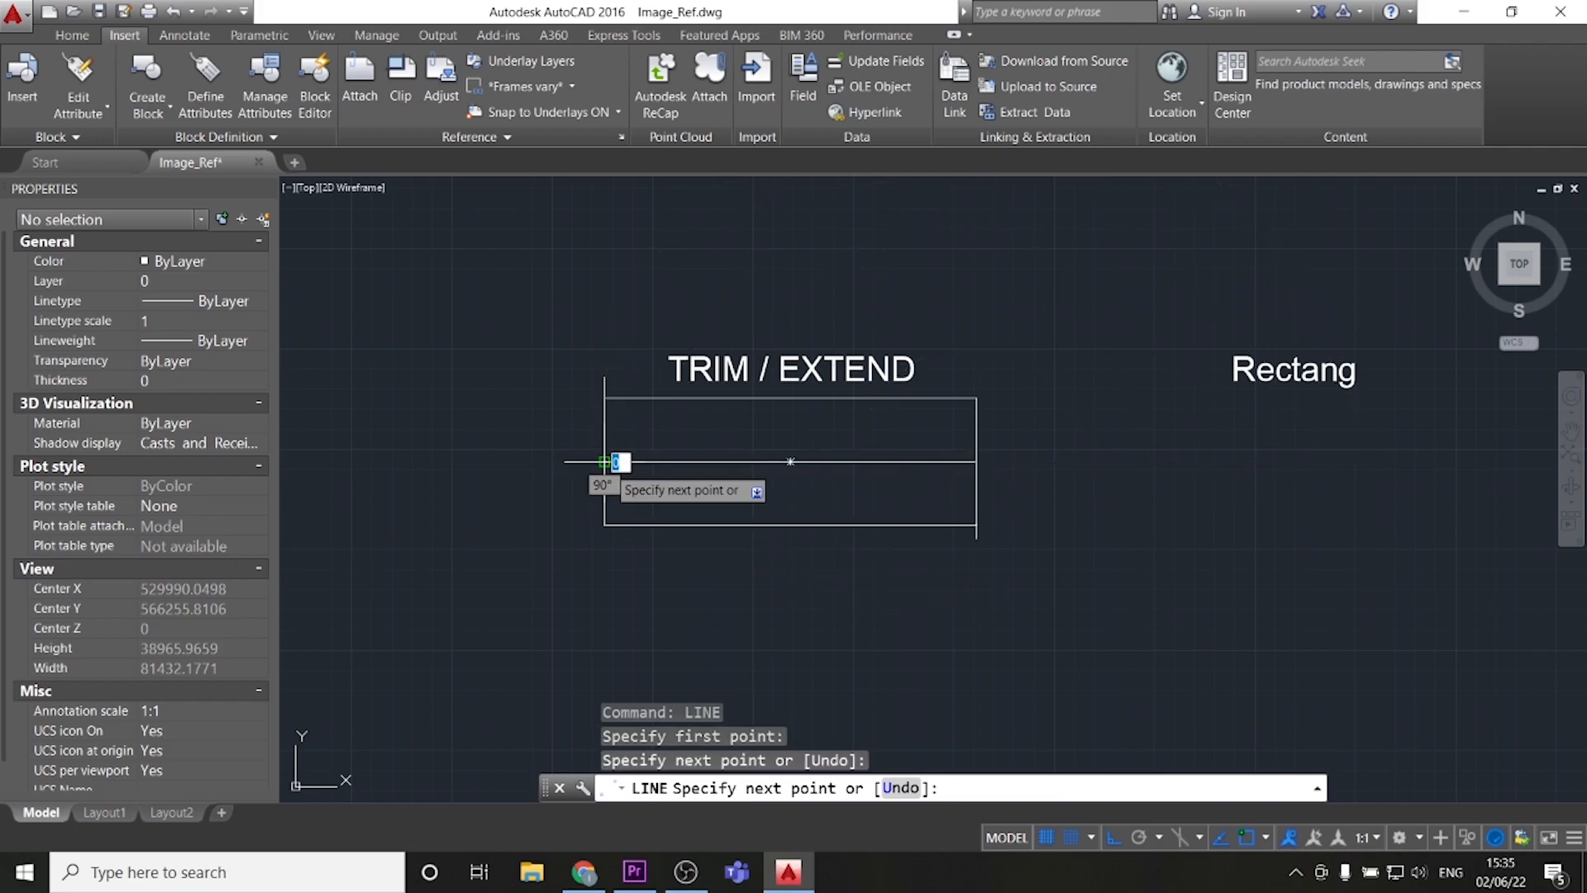
key(Escape)
key(Escape)
- Copy the horizontal middle line 500 units straight down
click(710, 472)
click(695, 450)
text(co)
key(Return)
click(1039, 440)
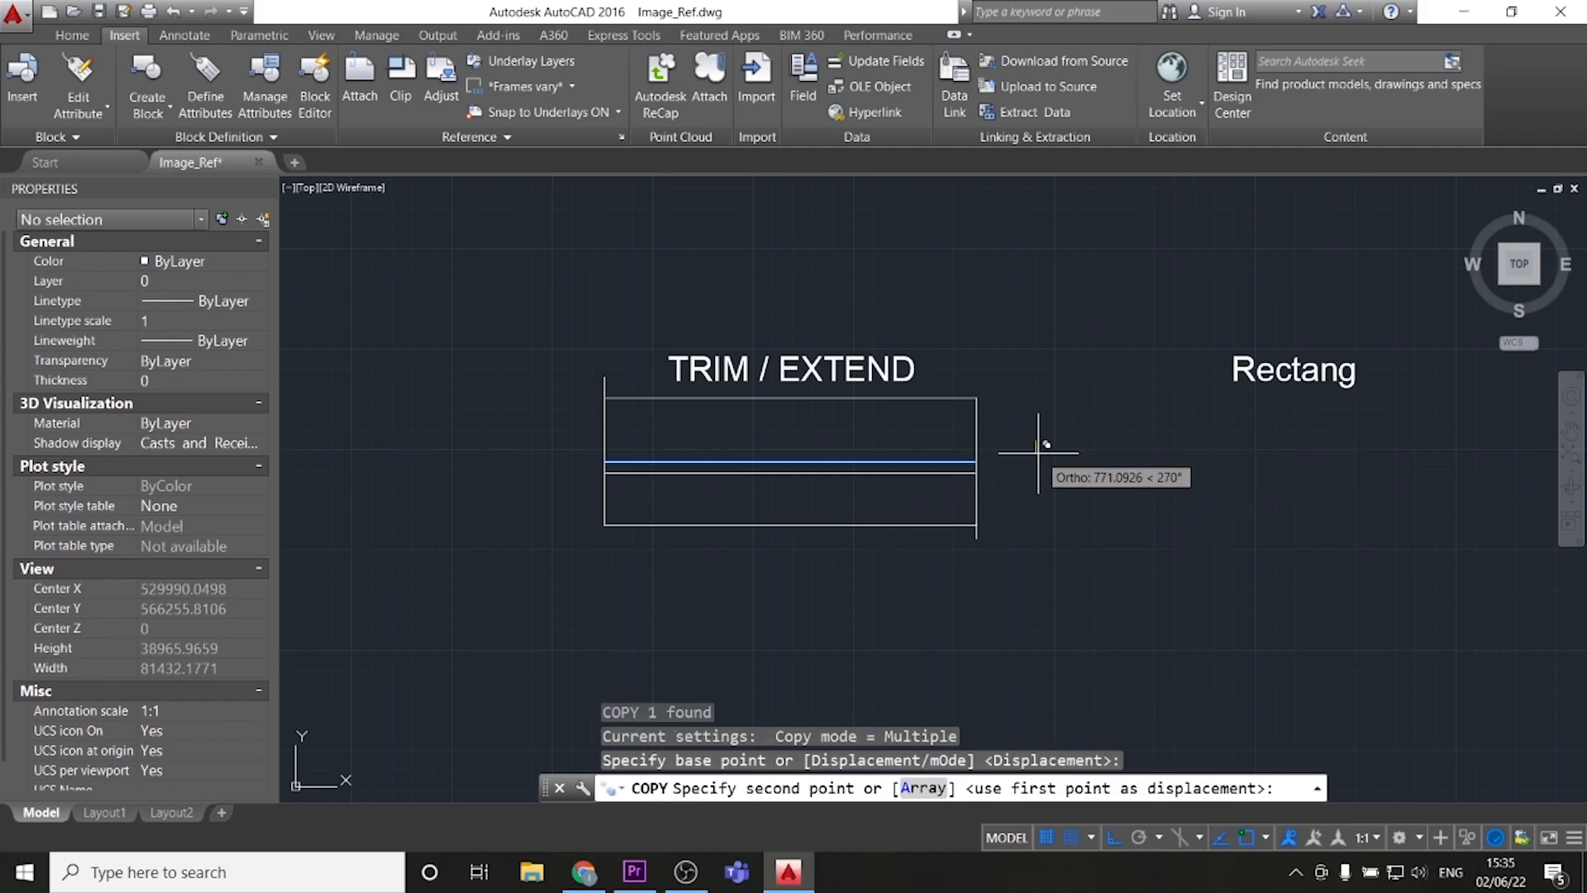
text(500)
key(Return)
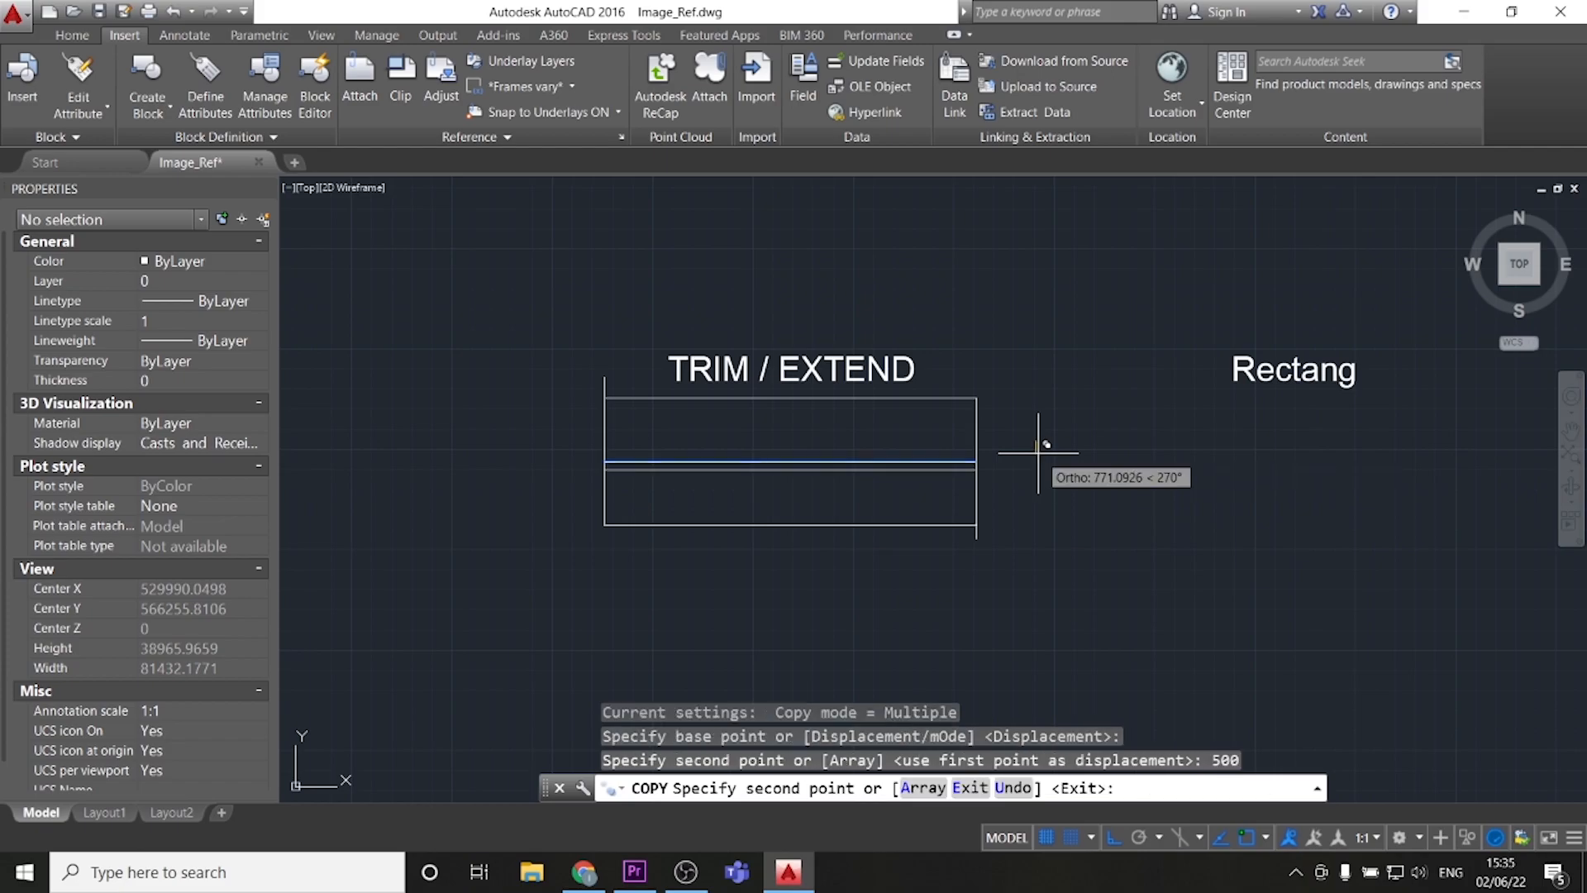
key(Escape)
key(Escape)
- Copy the lower horizontal line four more times beneath itself, spaced like the first pair
scroll(792, 480, up, 3)
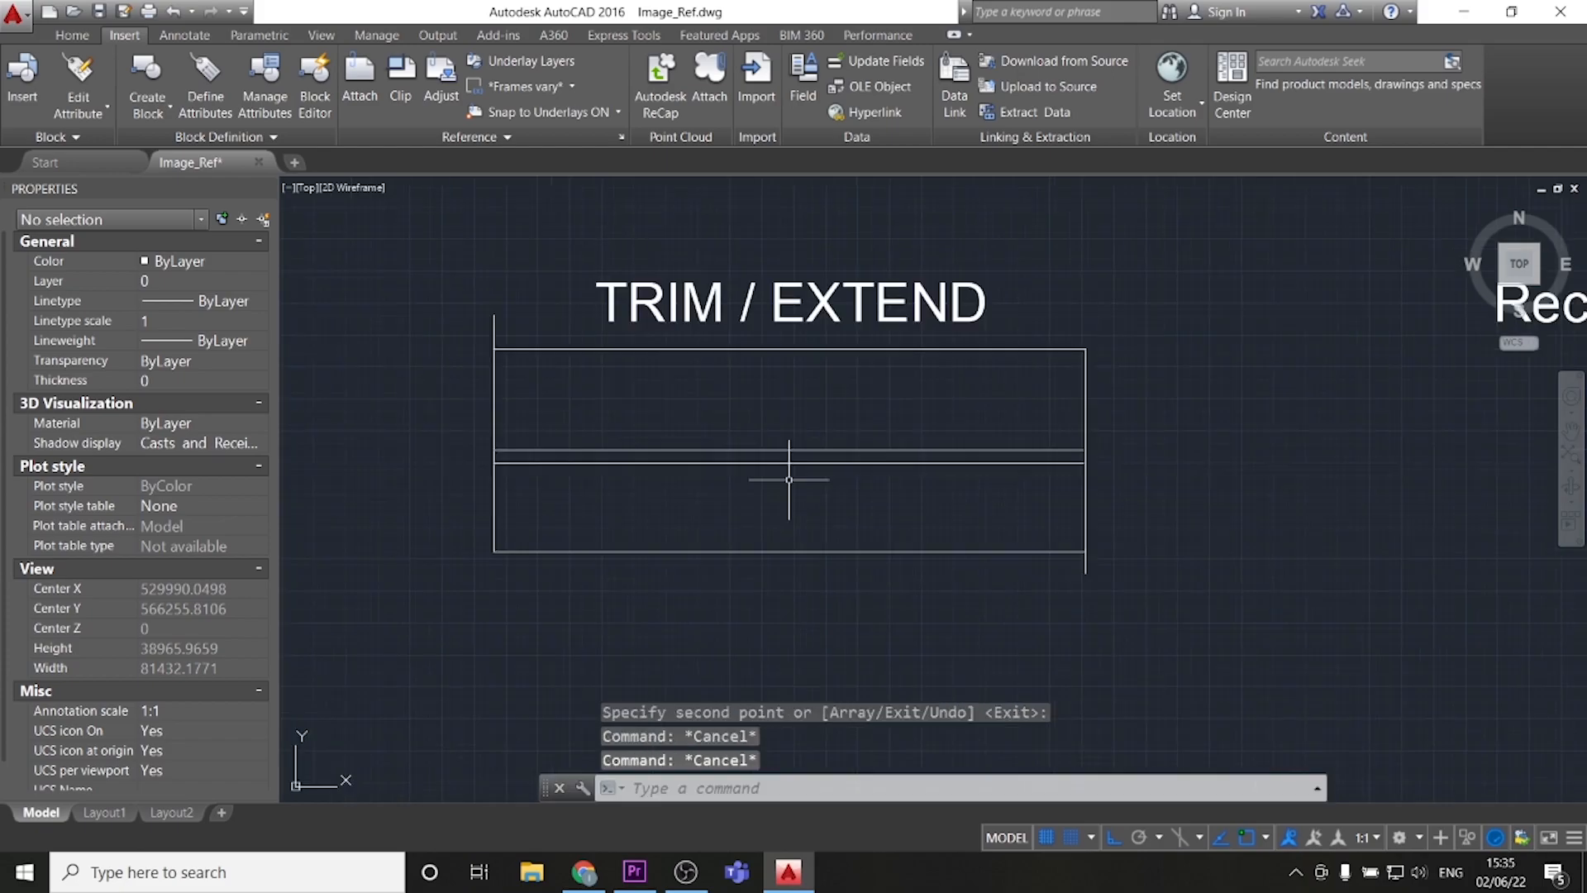
click(778, 465)
text(co)
key(Return)
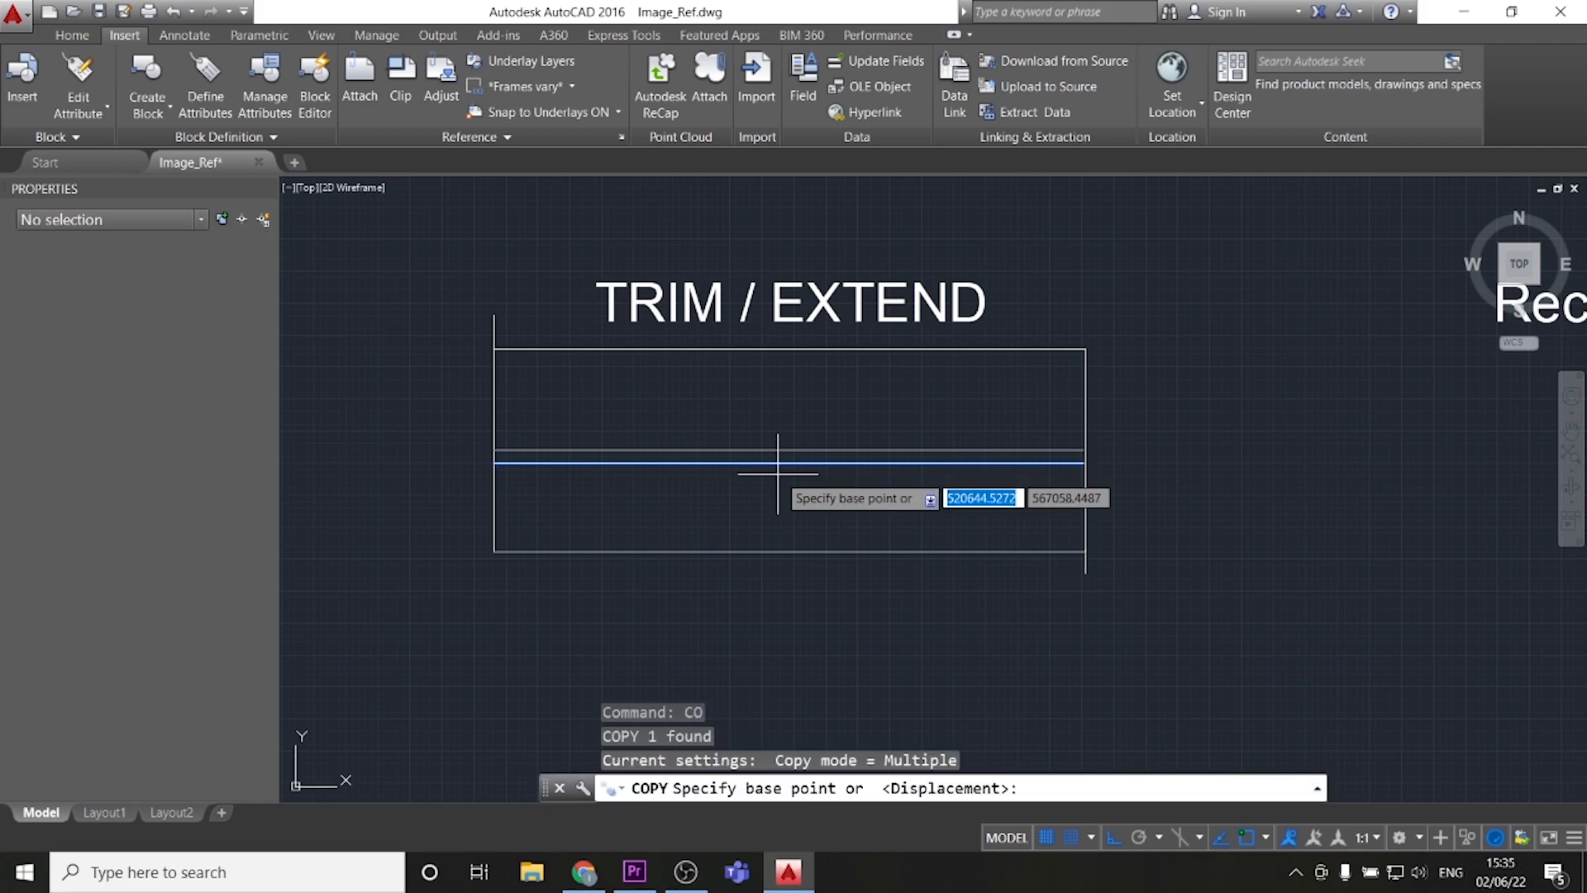
click(1082, 463)
click(1082, 463)
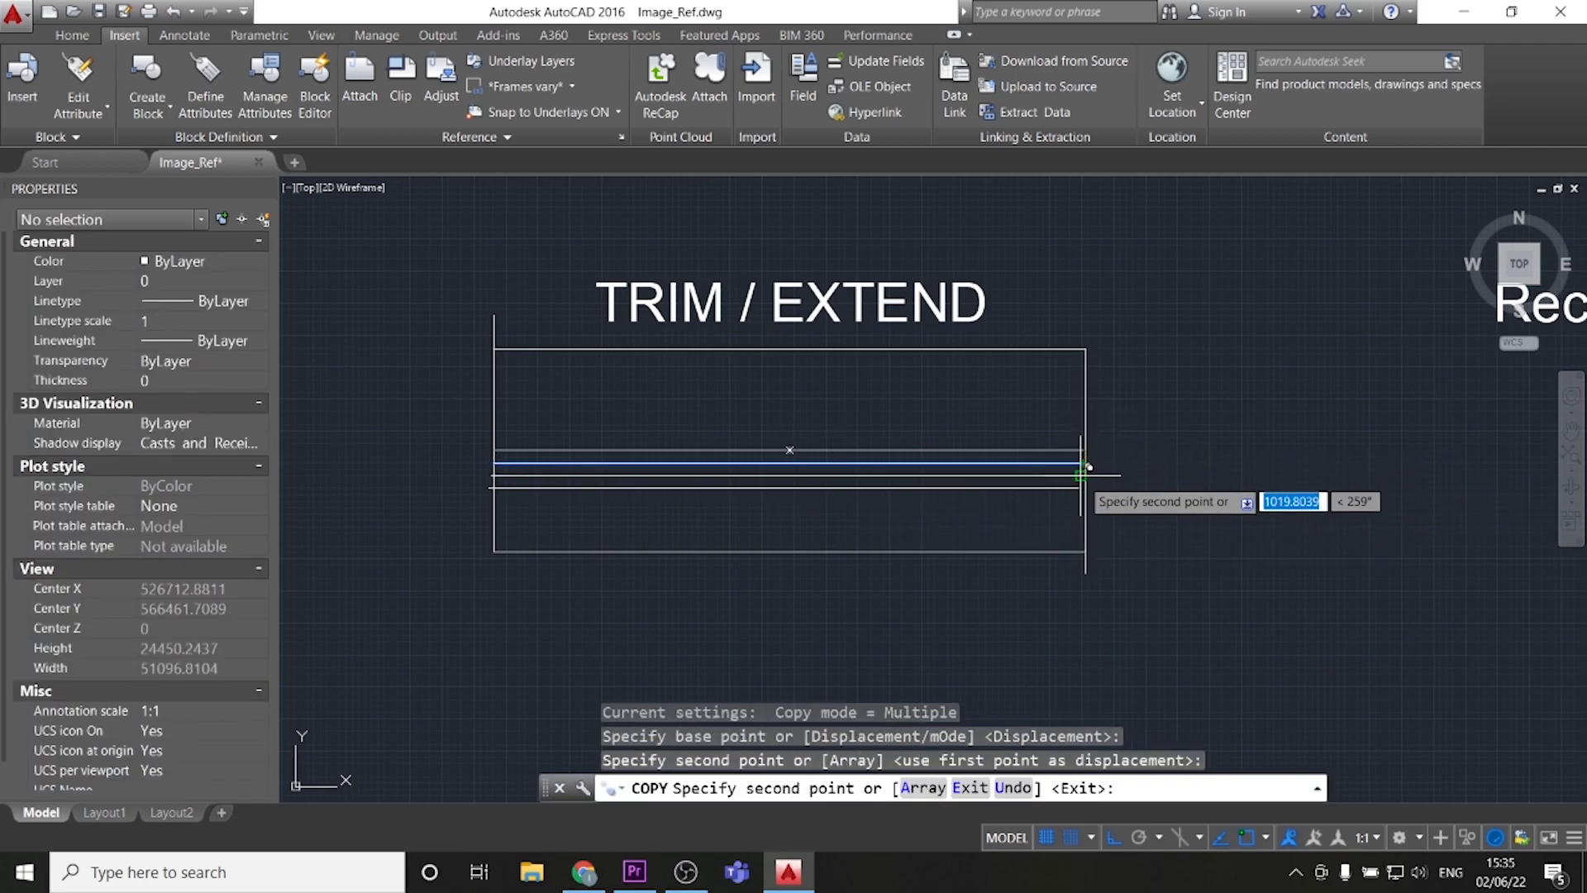
click(1081, 475)
click(1085, 489)
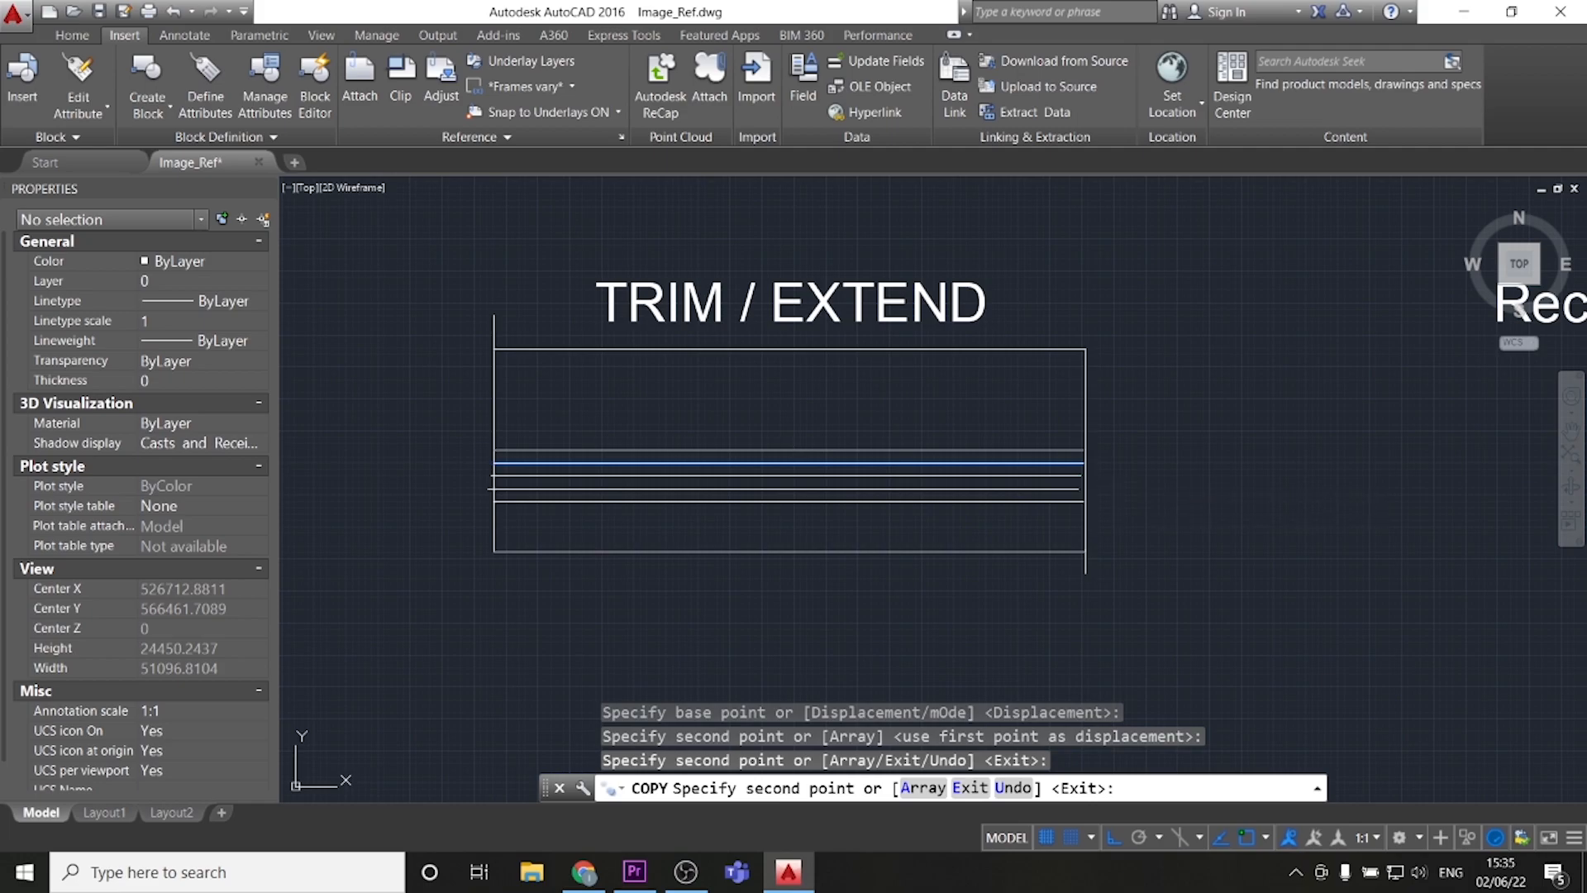
click(1082, 515)
key(Escape)
key(Escape)
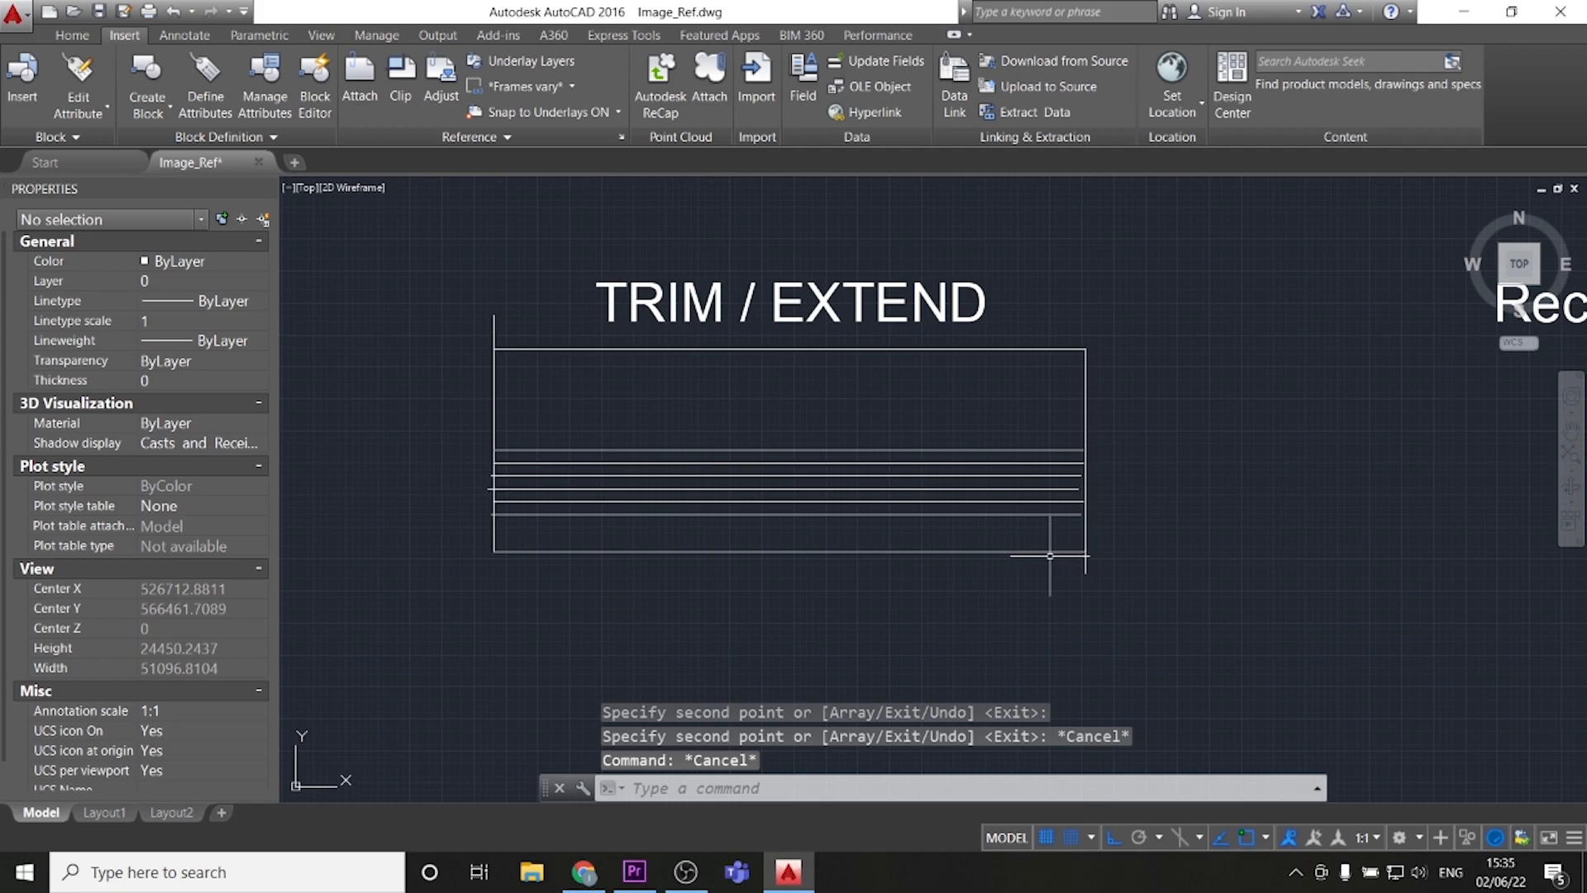
key(Escape)
- Copy all six horizontal lines upward, from the fifth line's right end to the topmost line's right end
click(1033, 529)
click(899, 444)
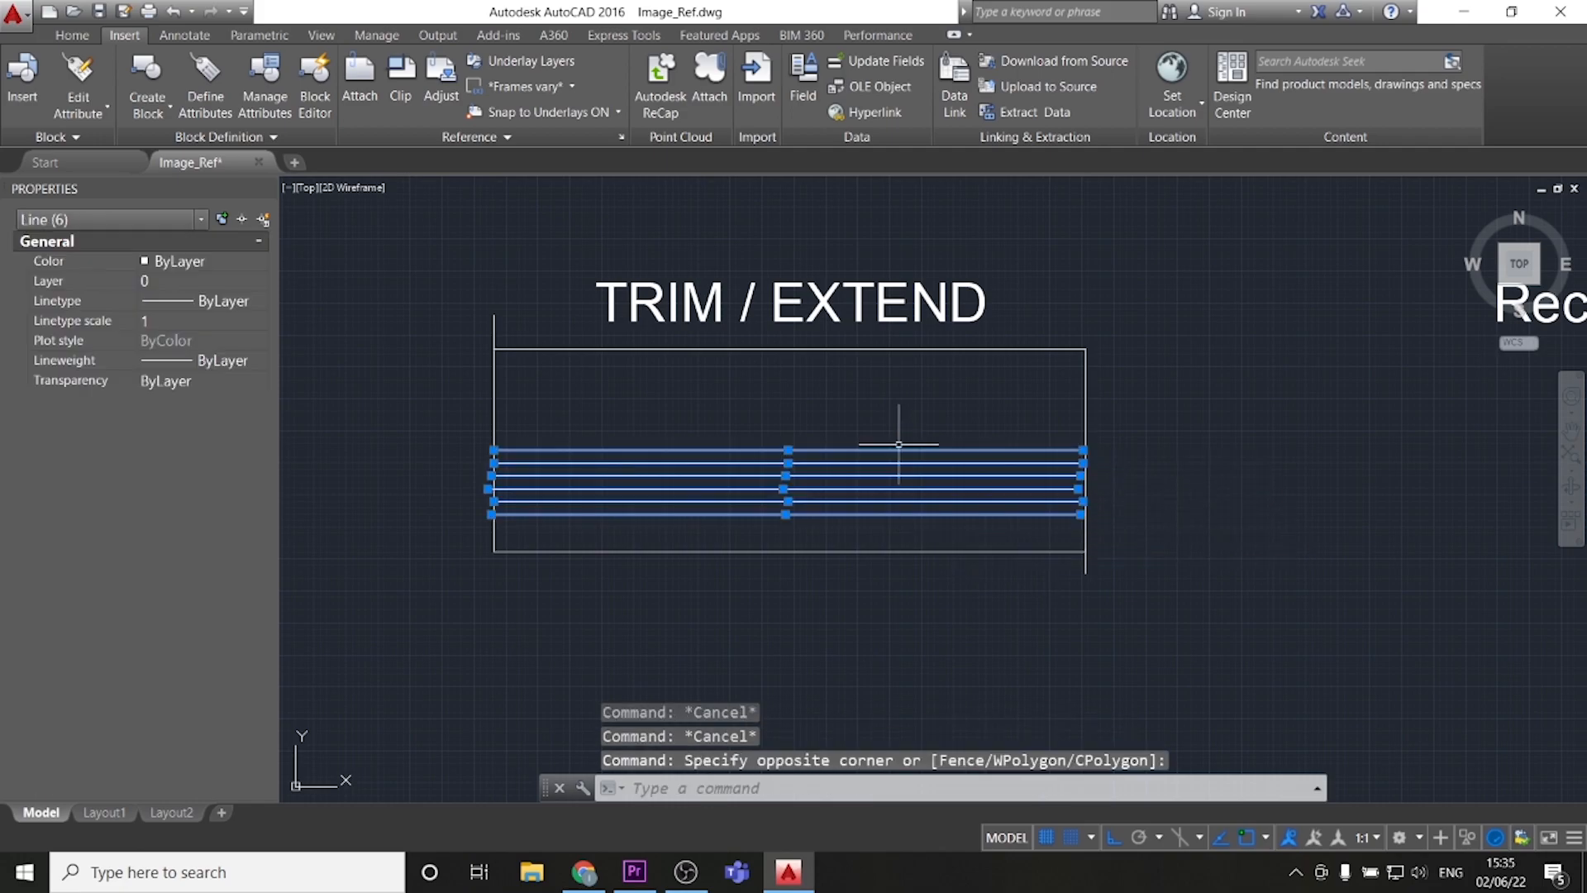
text(co)
key(Return)
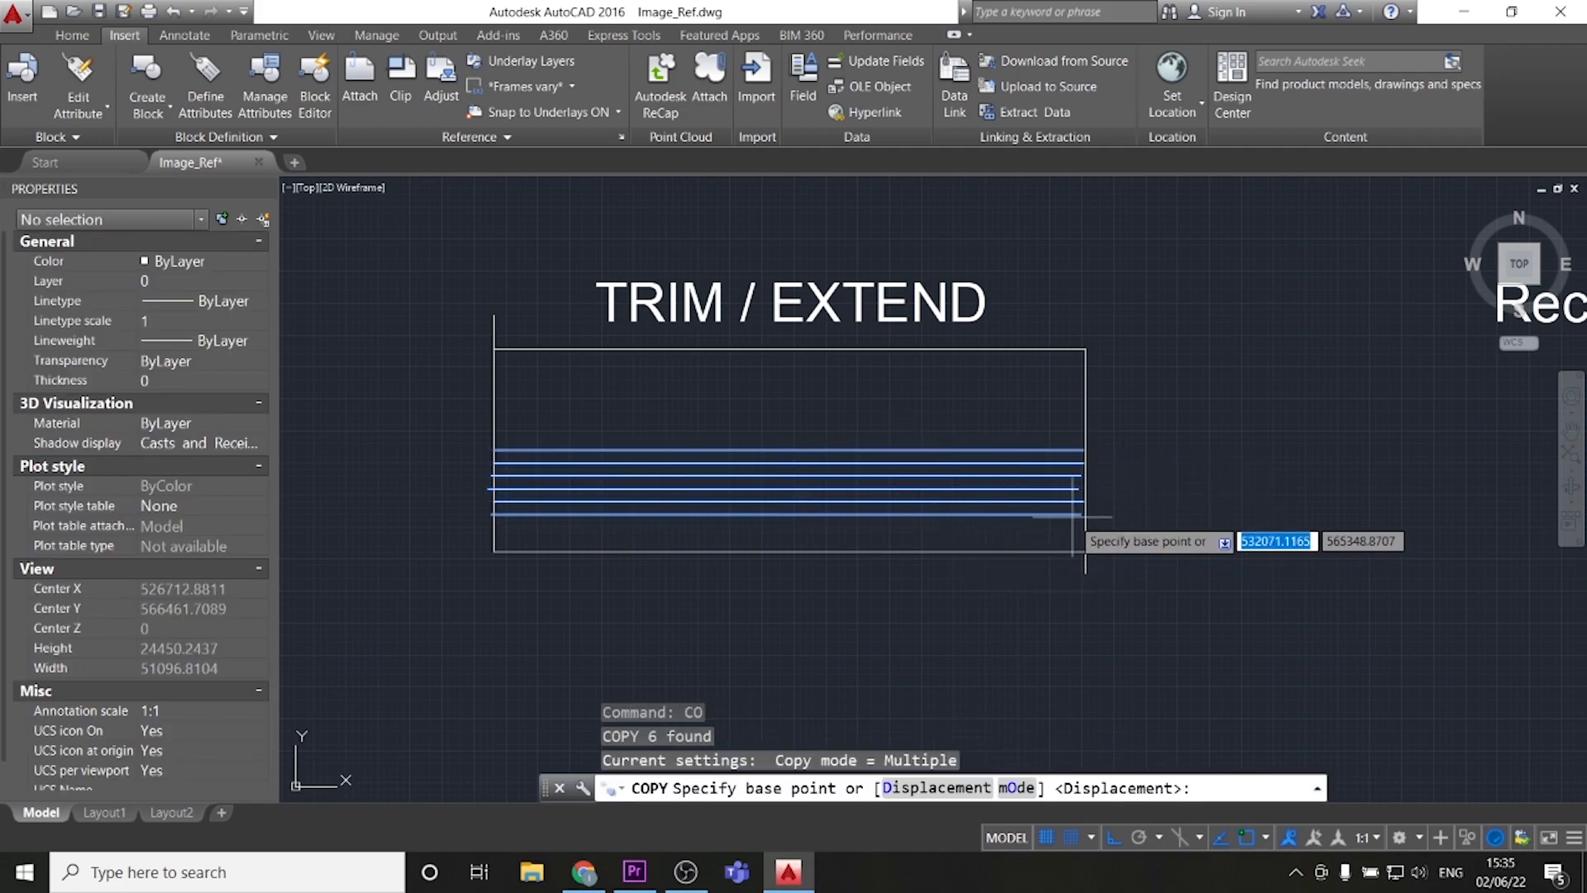
click(1083, 515)
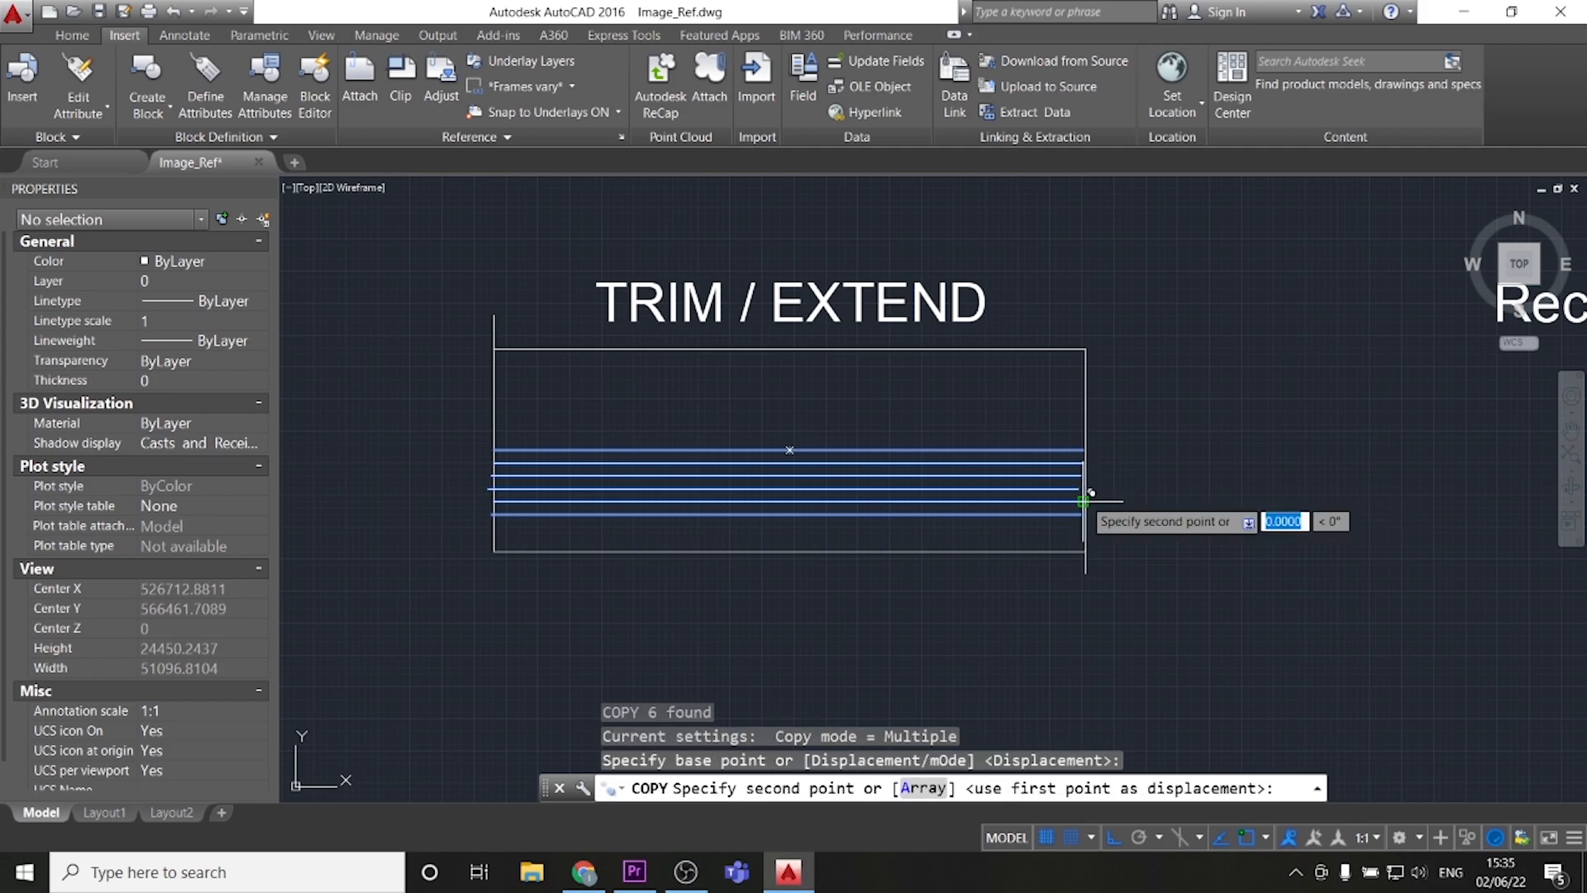
click(1085, 450)
key(Escape)
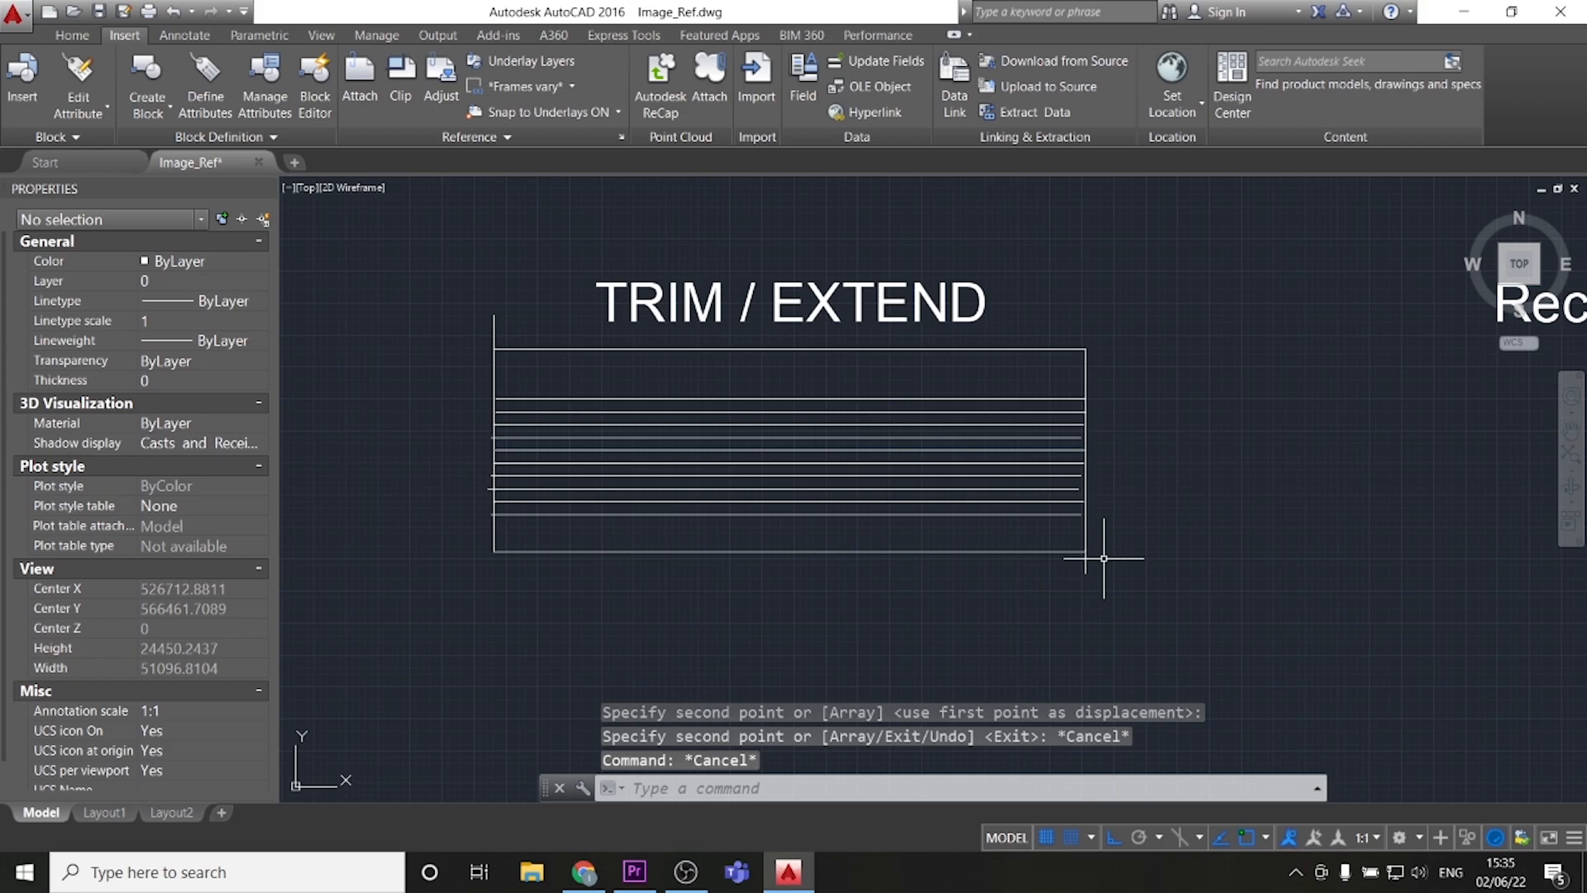
key(Escape)
- Draw a vertical line from the midpoint of the rectangle's top edge to the midpoint of its bottom edge
text(Lin)
key(Return)
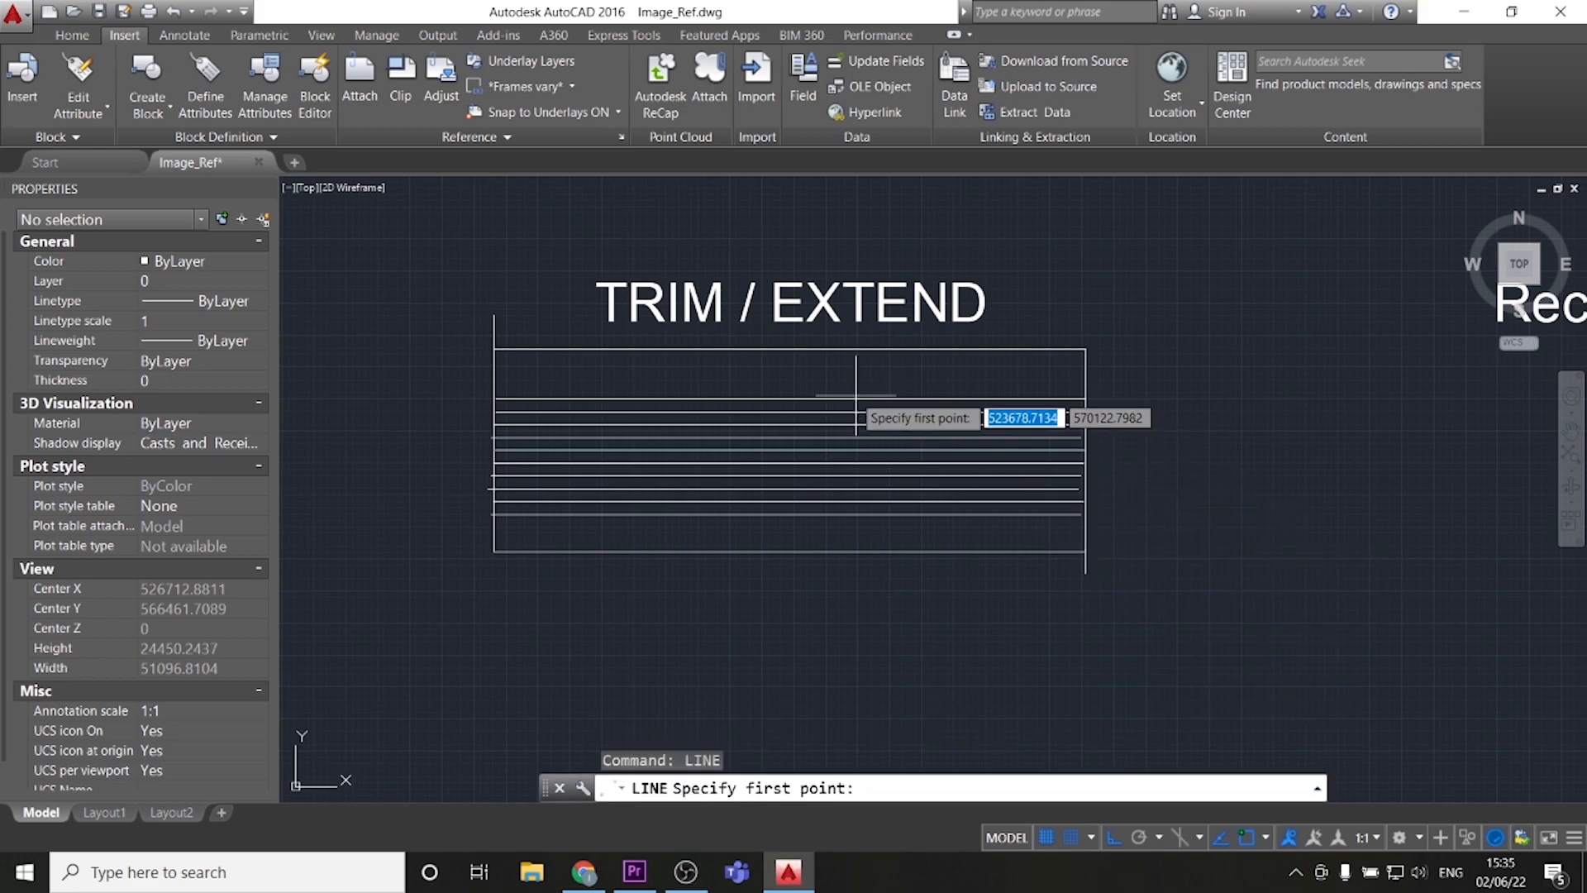
click(789, 349)
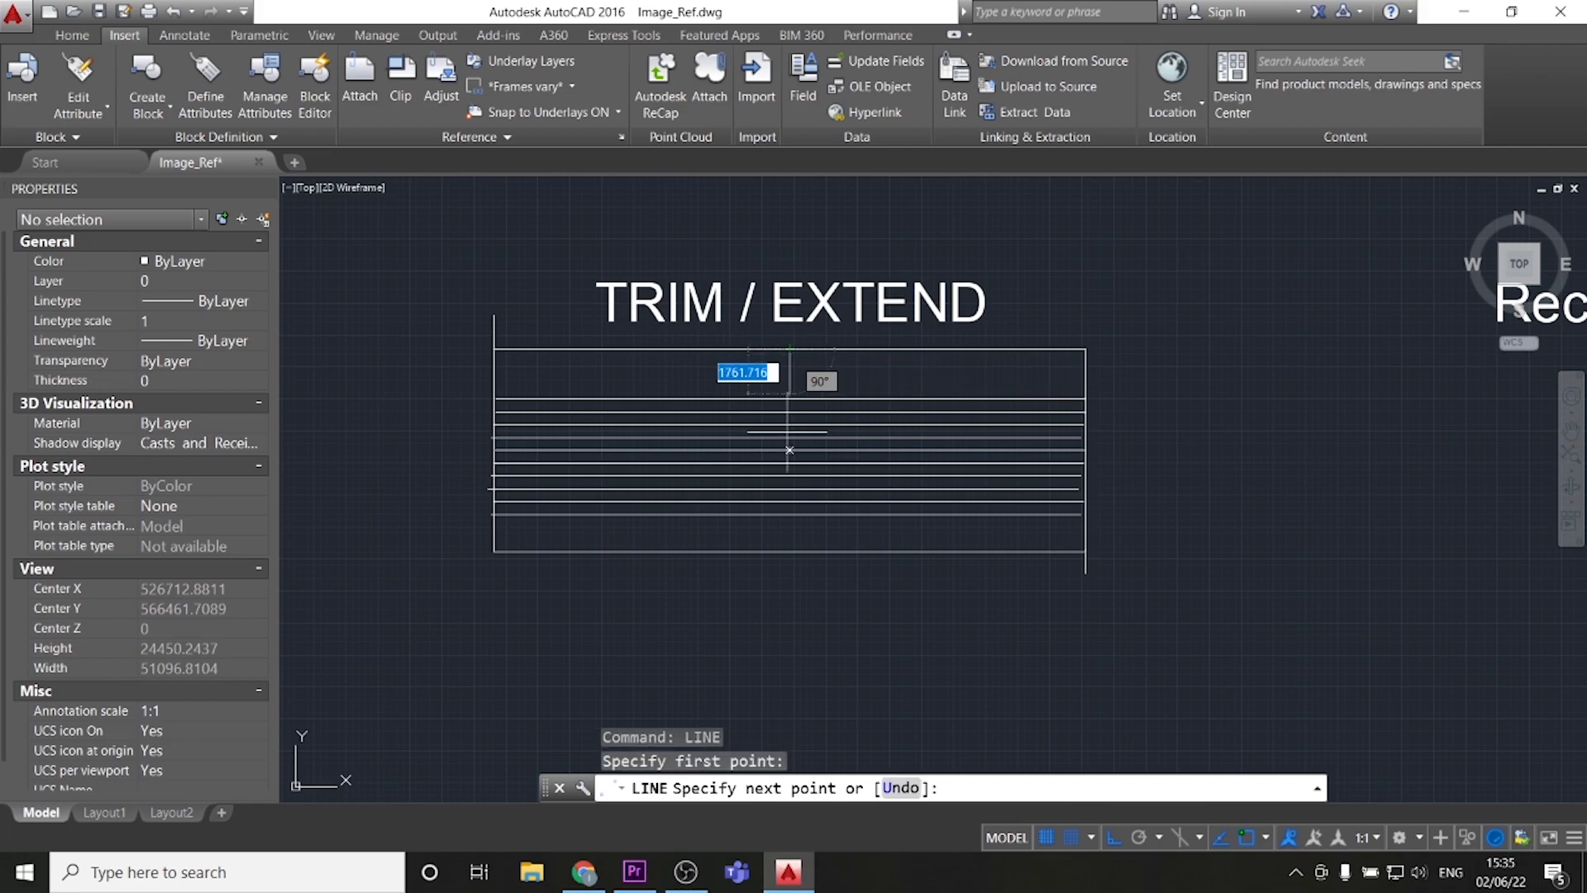
key(Return)
- Move the vertical center line 500 units to the right
click(801, 391)
click(770, 360)
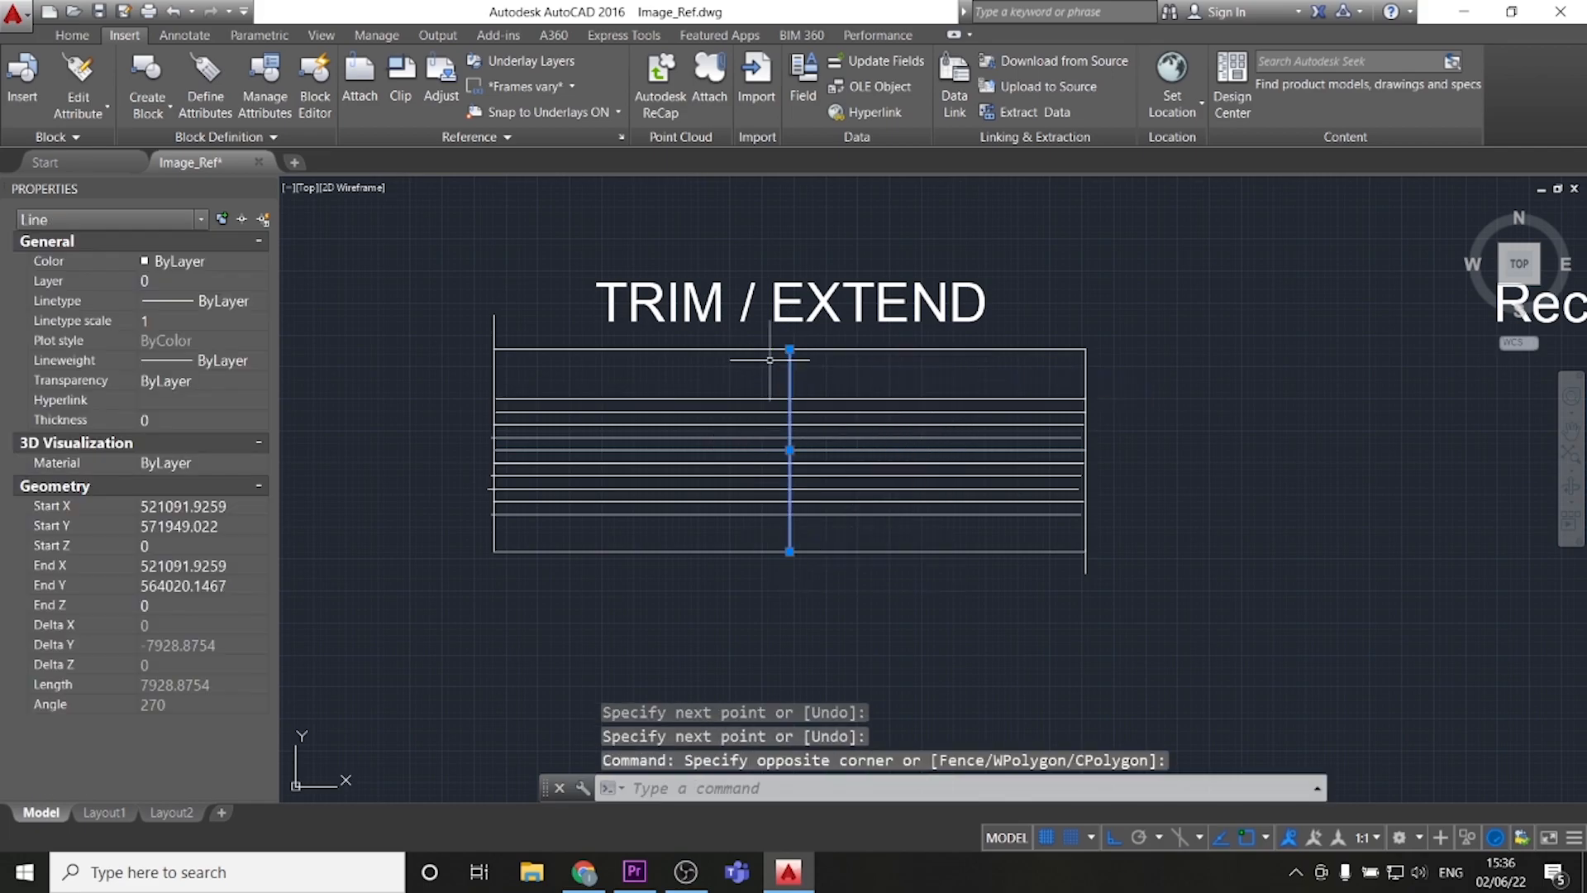
text(m)
key(Return)
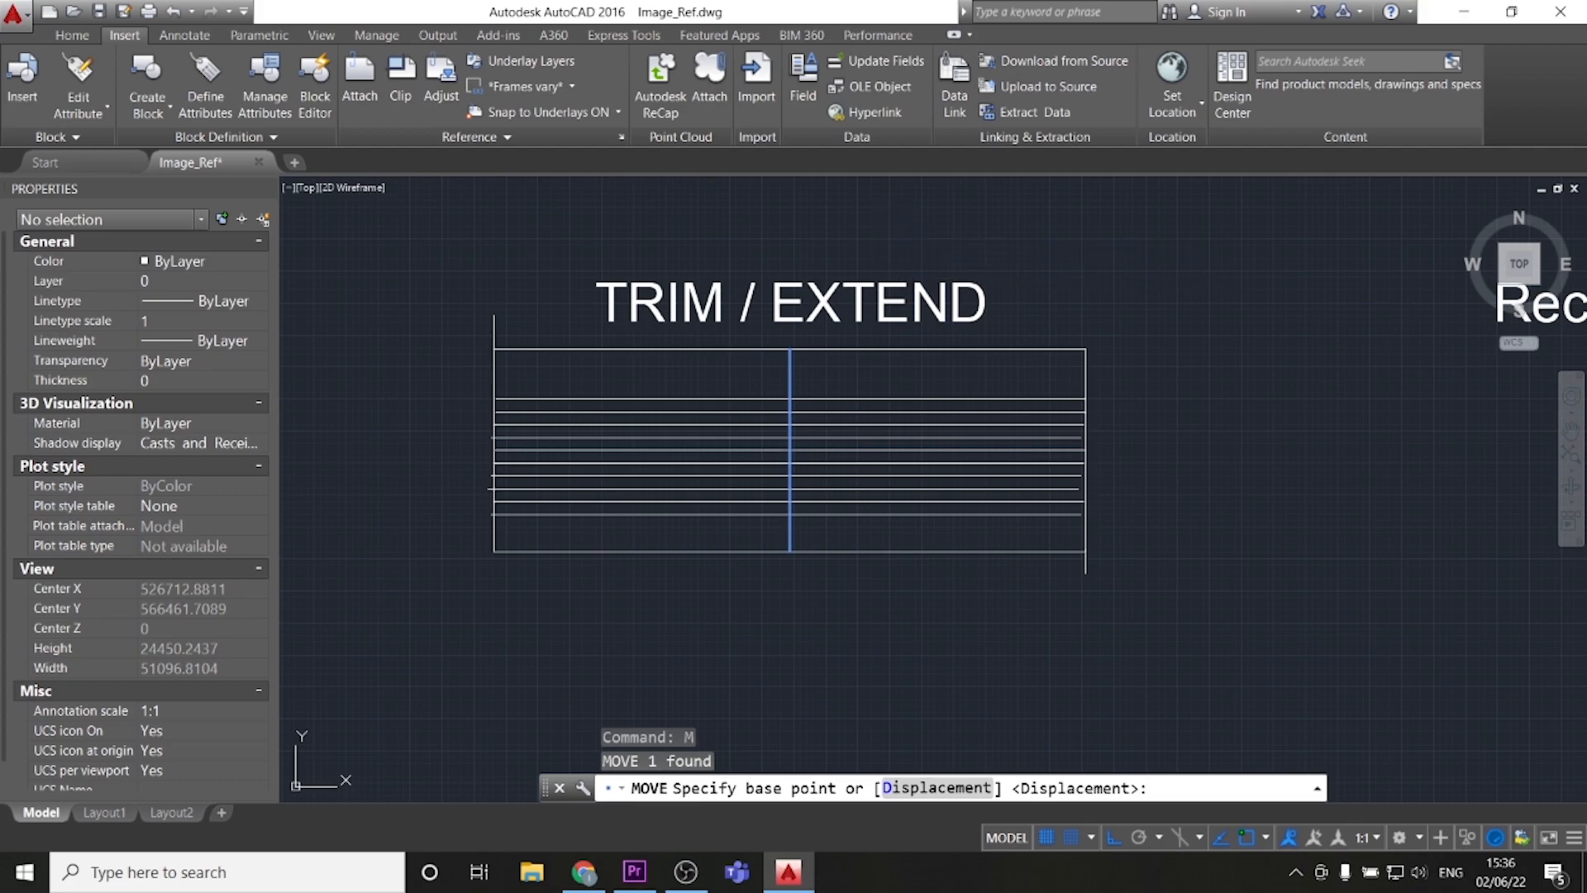
click(900, 248)
text(500)
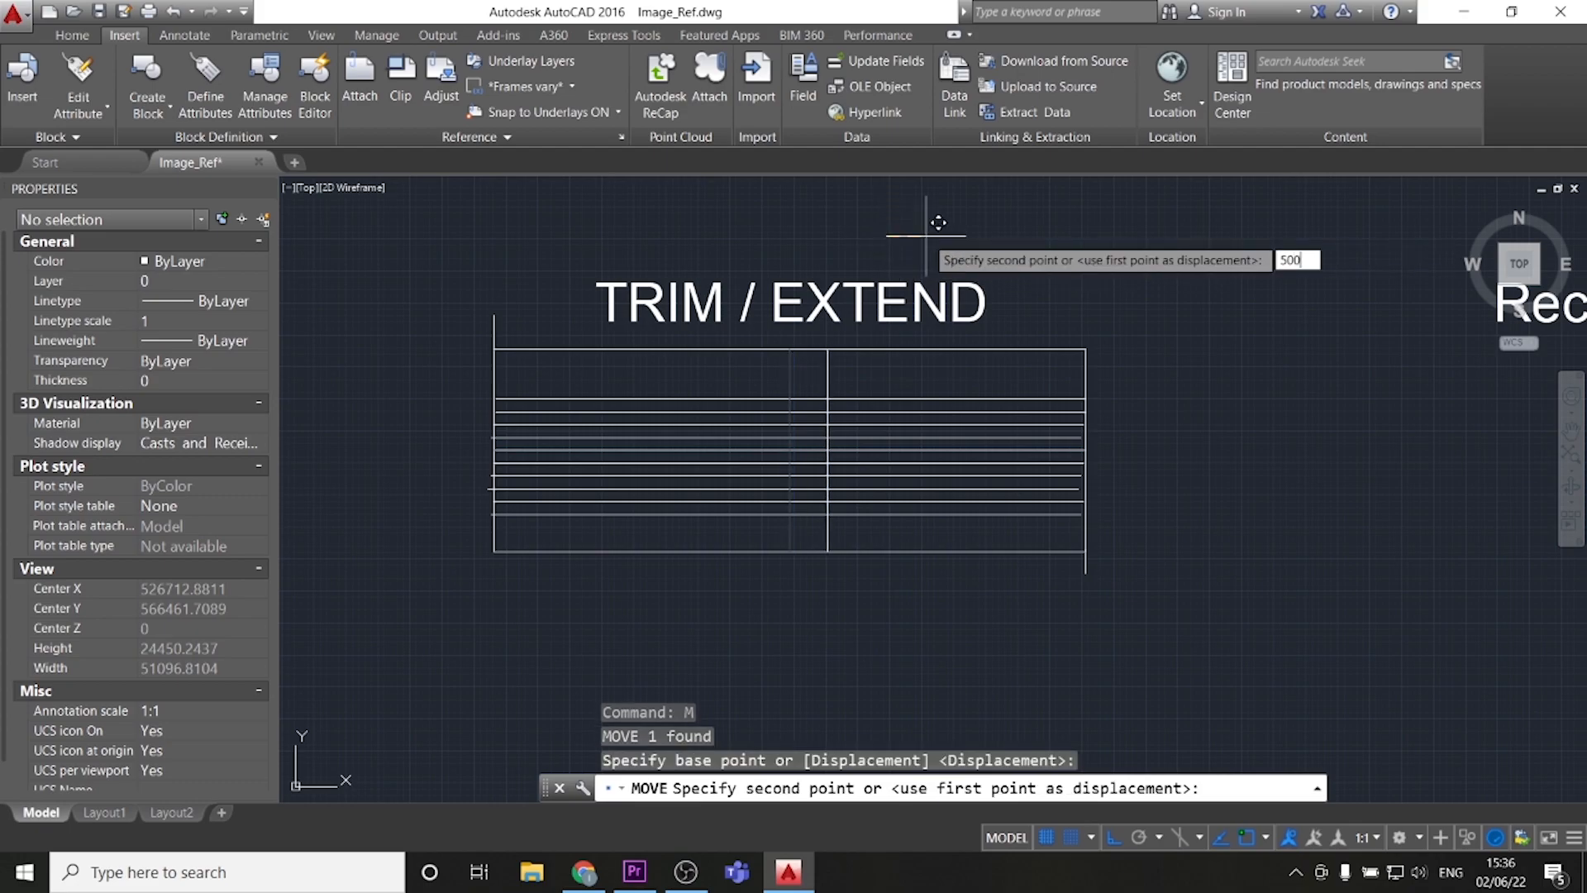
key(Return)
key(Escape)
- Copy the vertical line 1000 units to the left to form a pair around the rectangle's center
click(827, 384)
click(790, 387)
text(co)
key(Return)
click(904, 236)
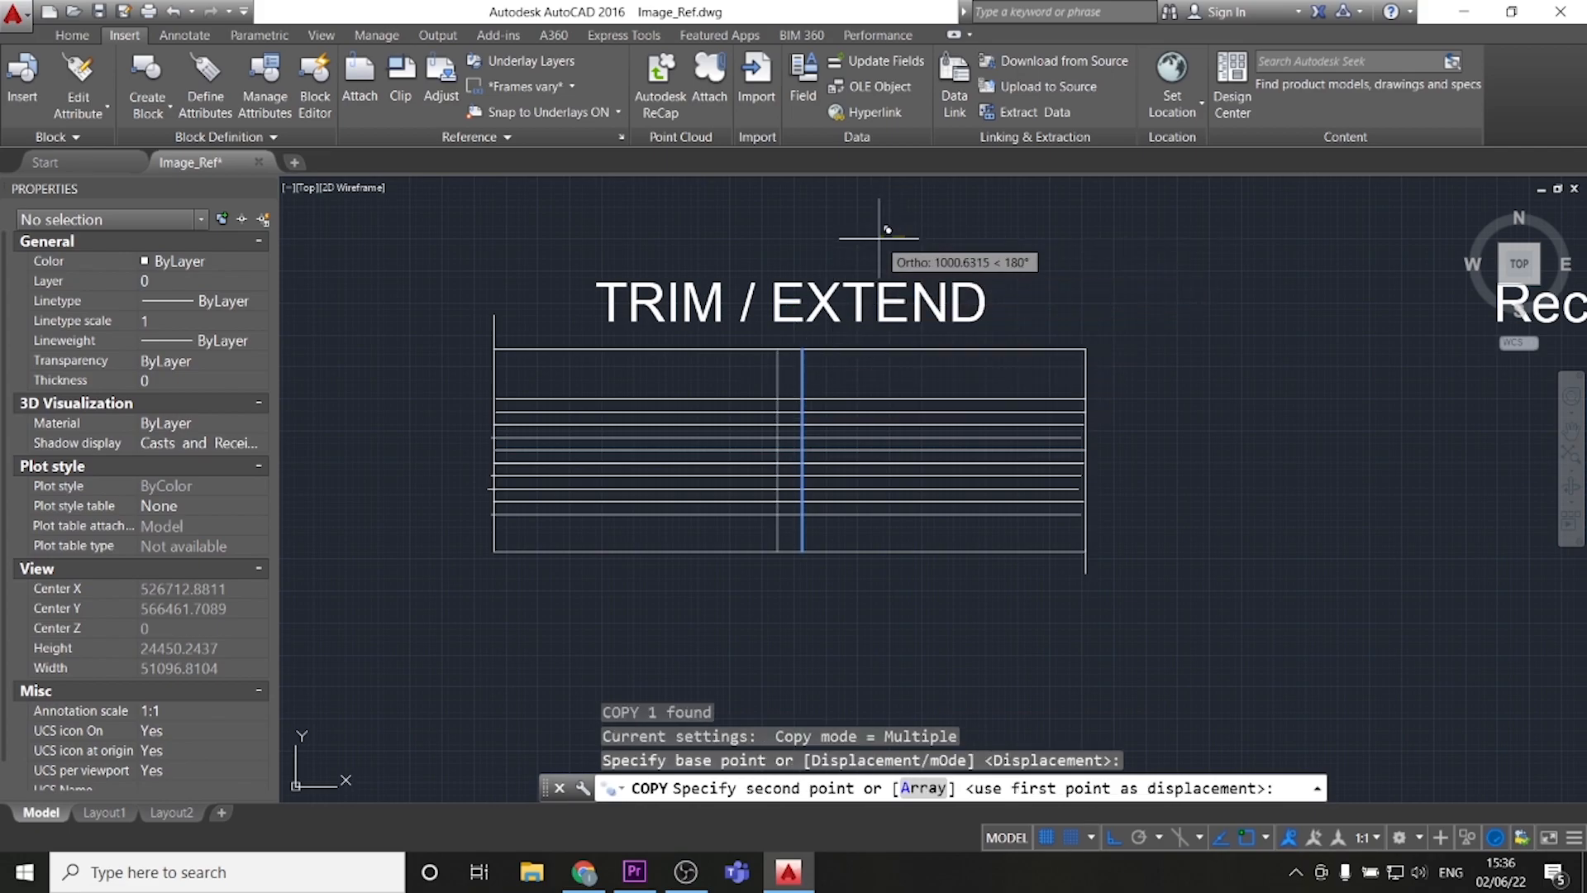
text(1000)
key(Return)
key(Escape)
key(Escape)
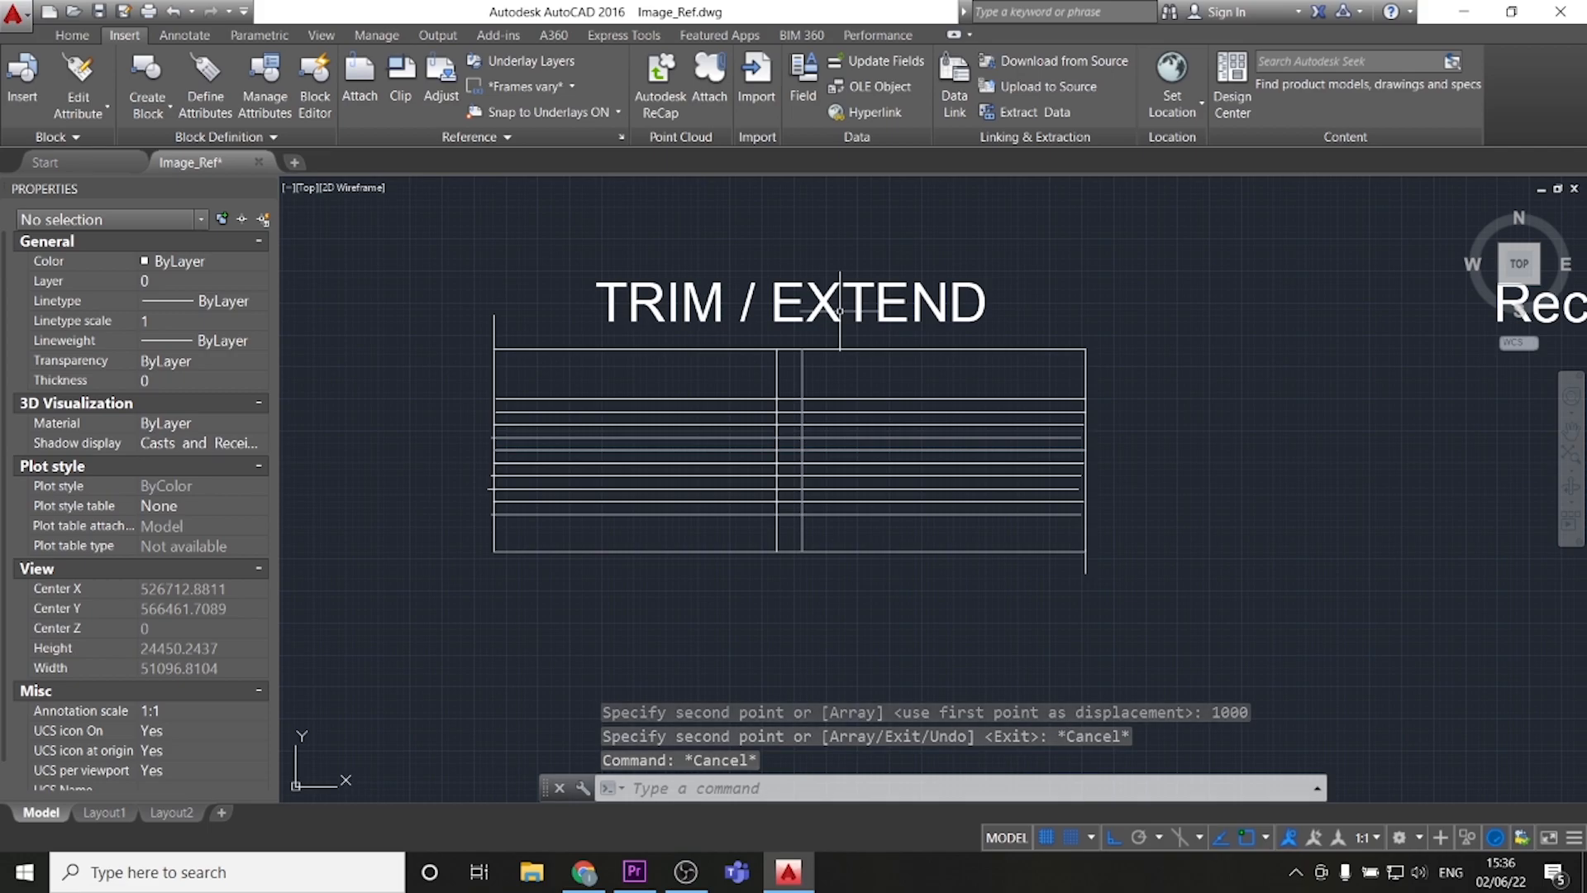
- With the topmost horizontal line as cutting edge, trim the right vertical line above it and the left vertical line below it
scroll(710, 368, up, 2)
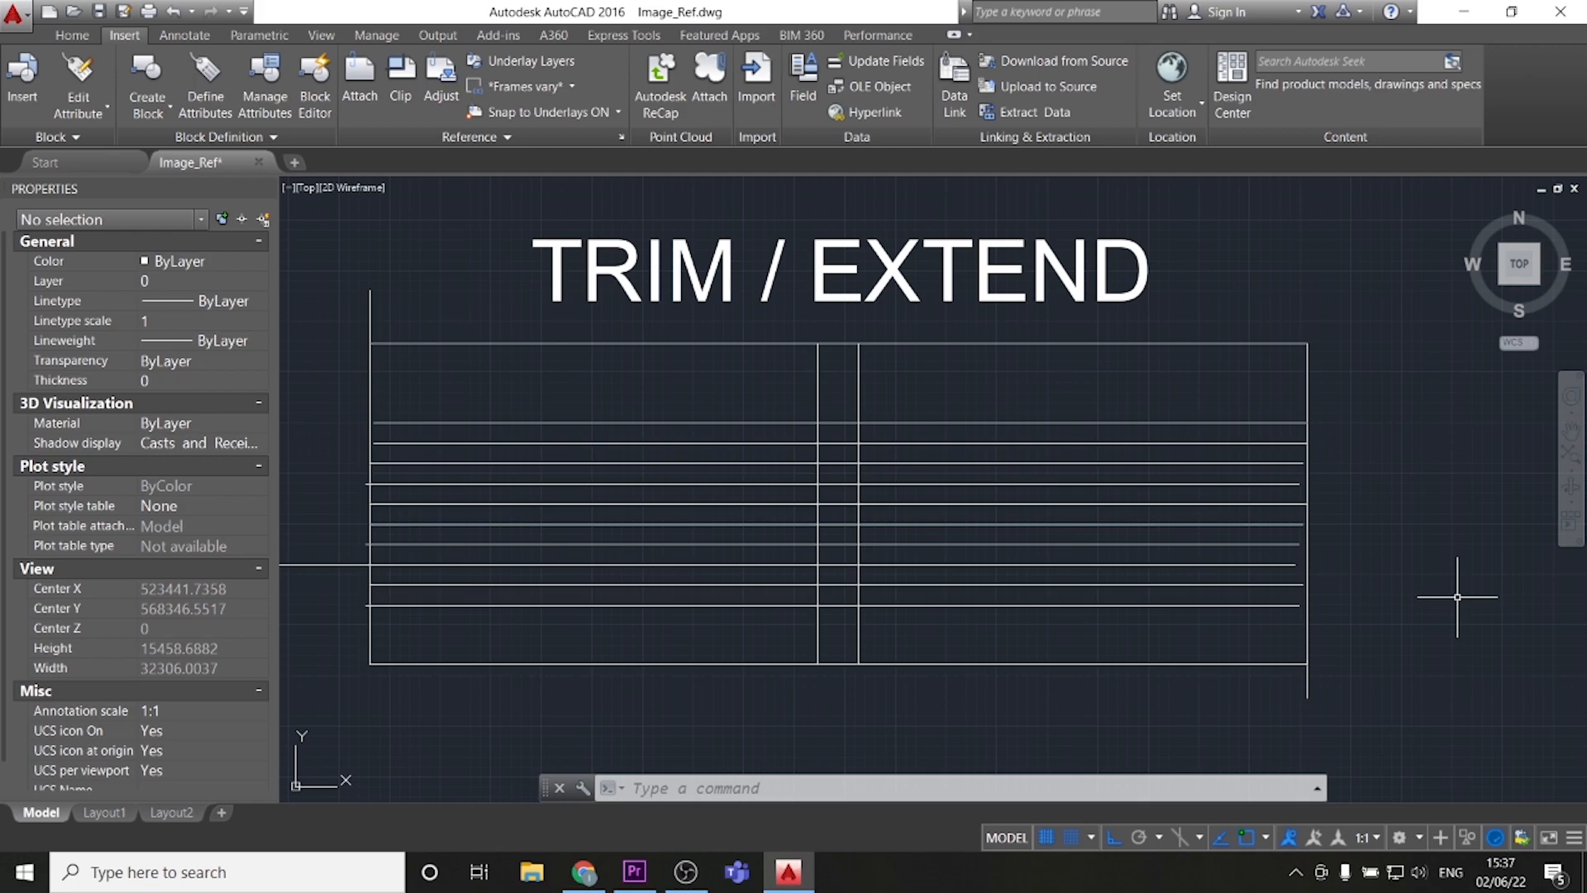
text(tr)
key(space)
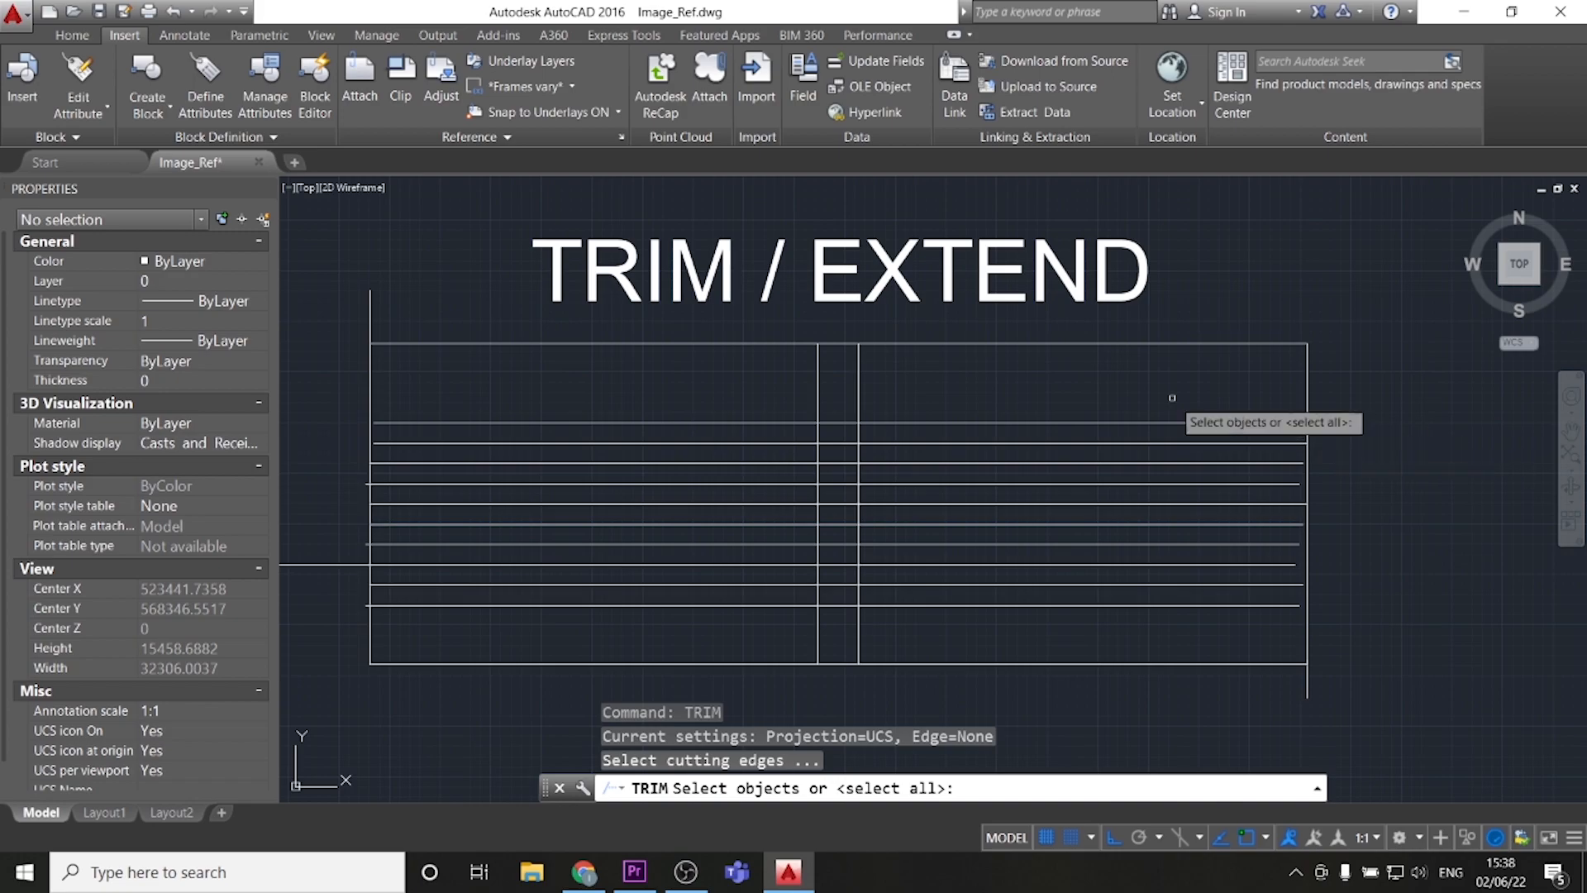
click(890, 423)
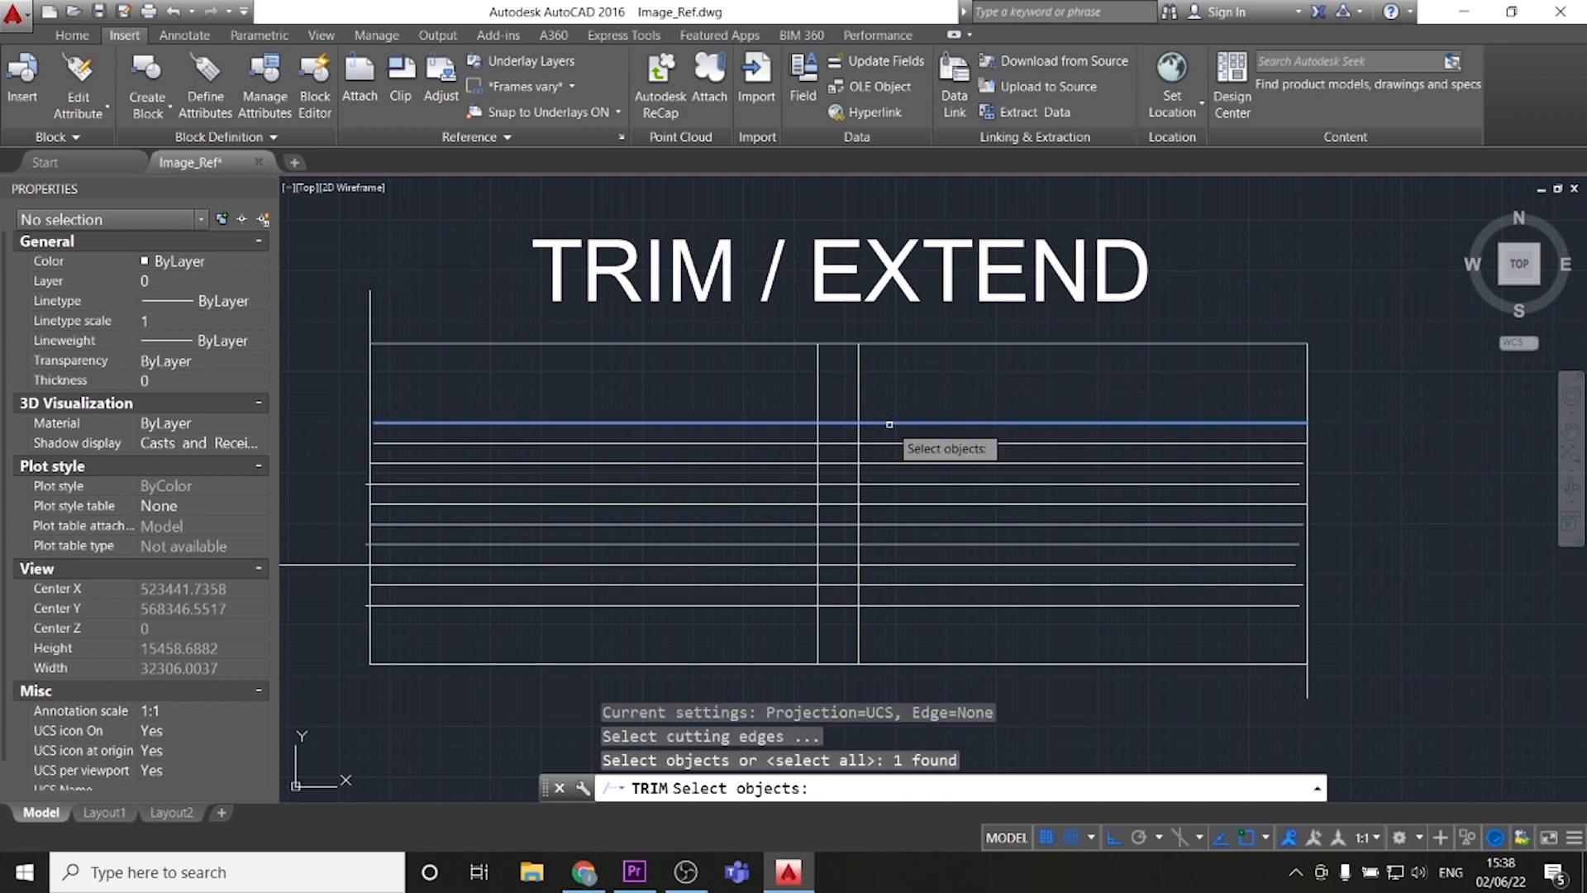
key(Return)
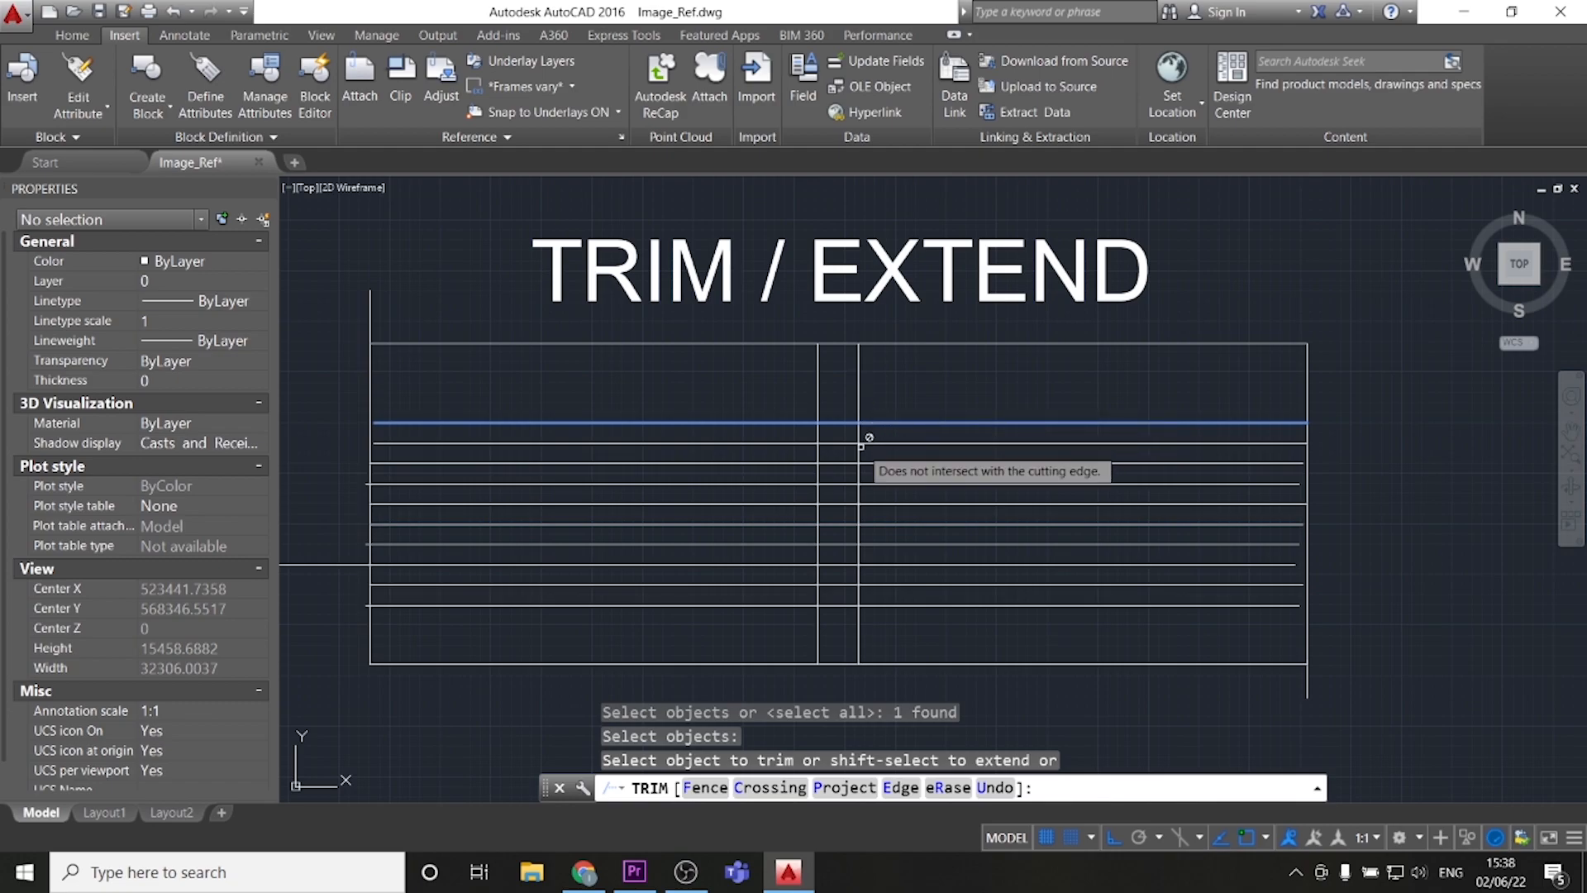
scroll(860, 364, up, 3)
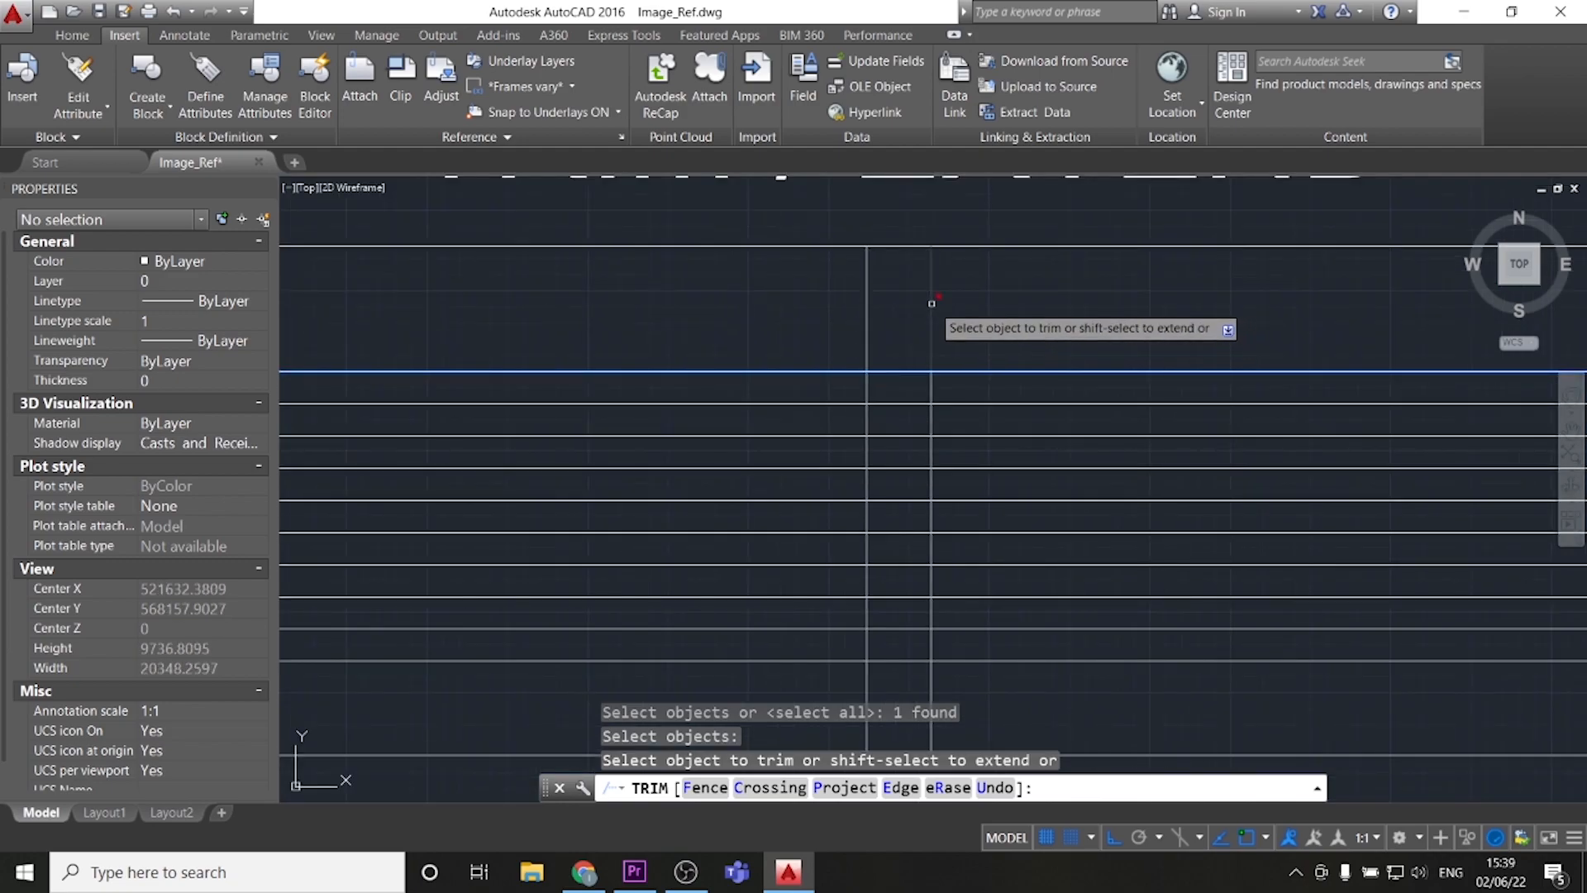
click(930, 301)
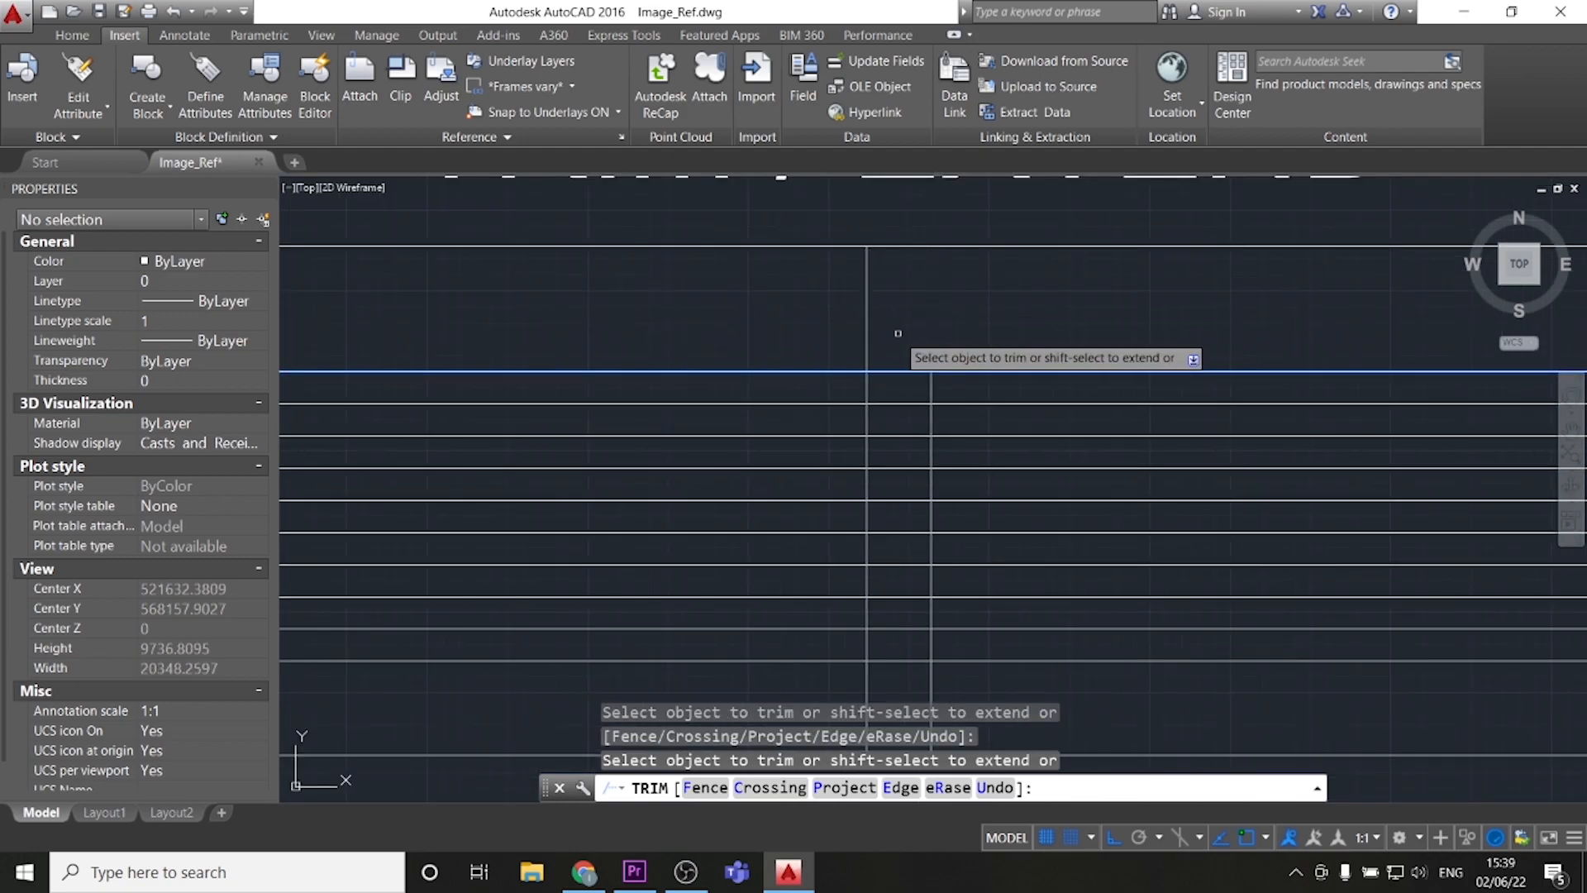
click(866, 387)
click(892, 337)
click(895, 361)
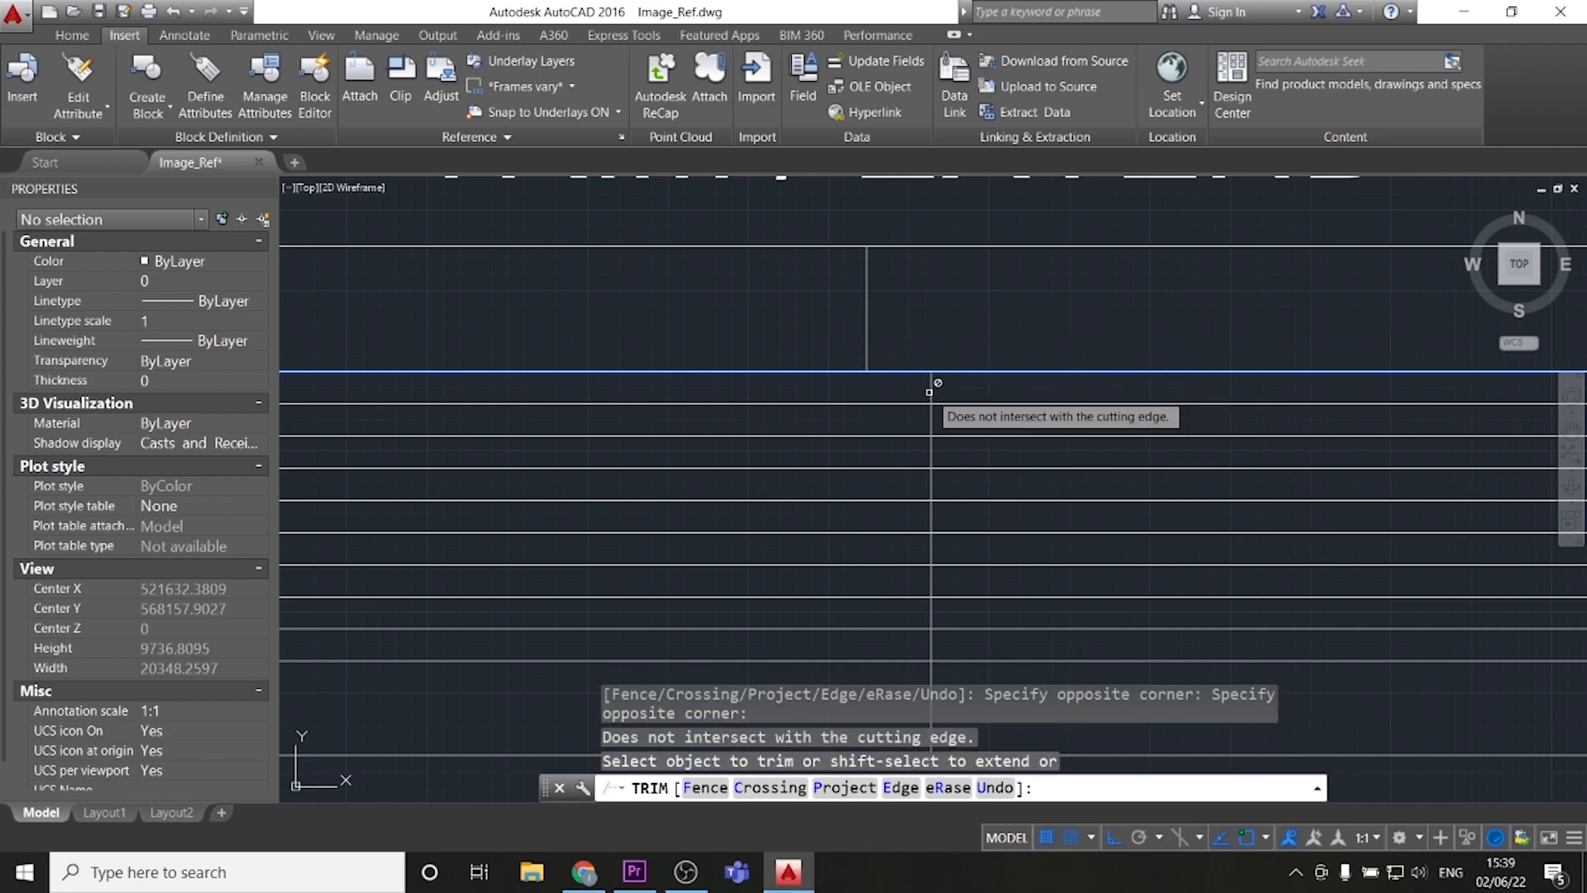
key(Return)
key(Escape)
- Undo the trims made on the two vertical lines
scroll(913, 439, down, 2)
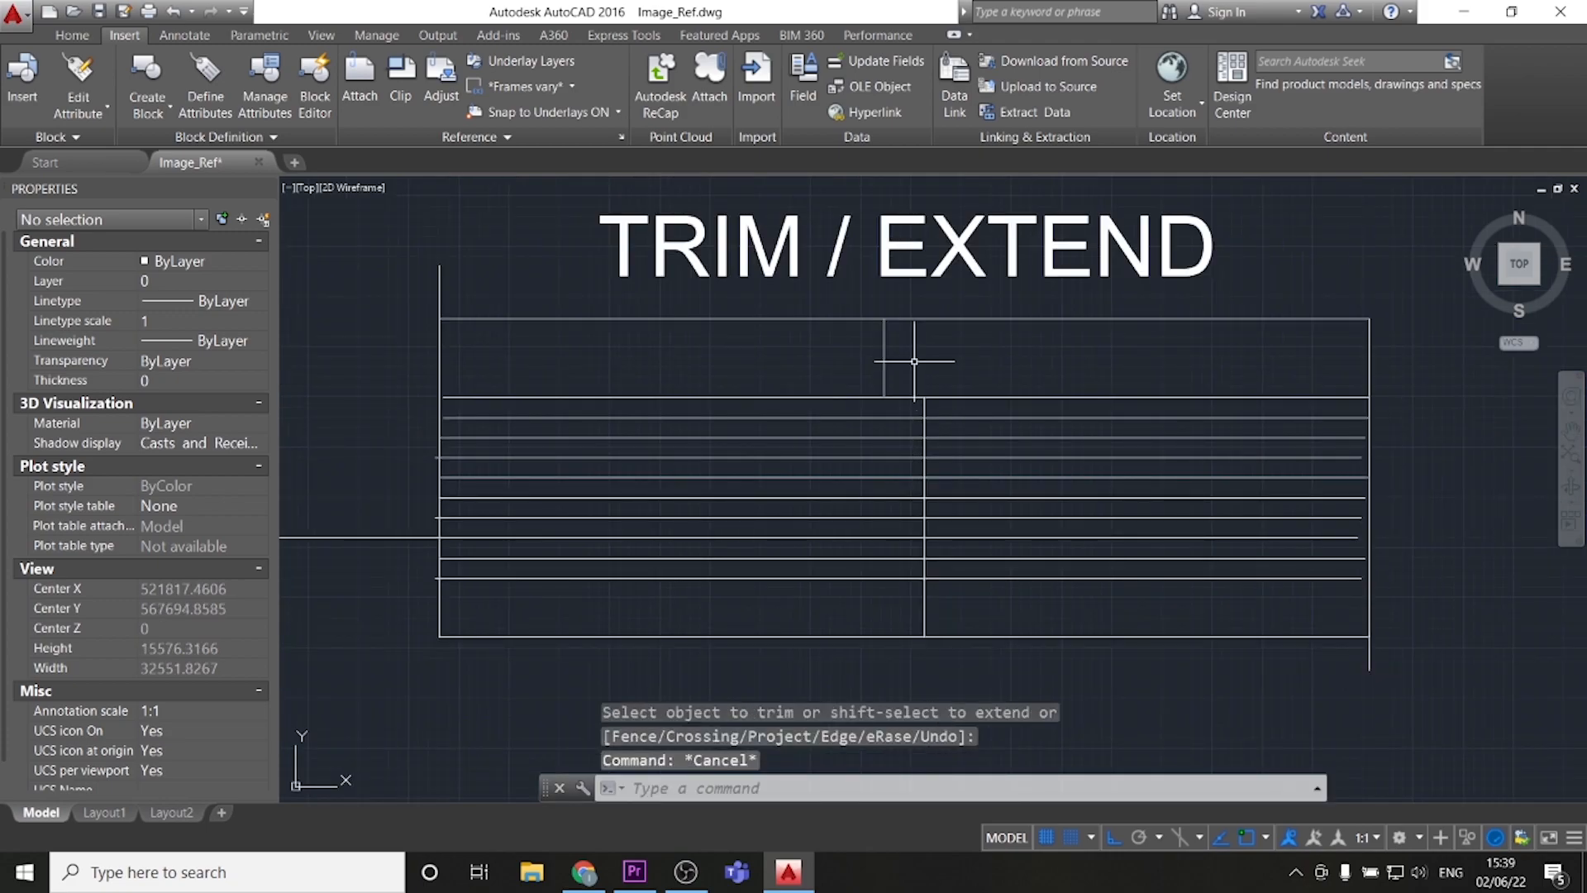
key(ctrl+z)
key(ctrl+z)
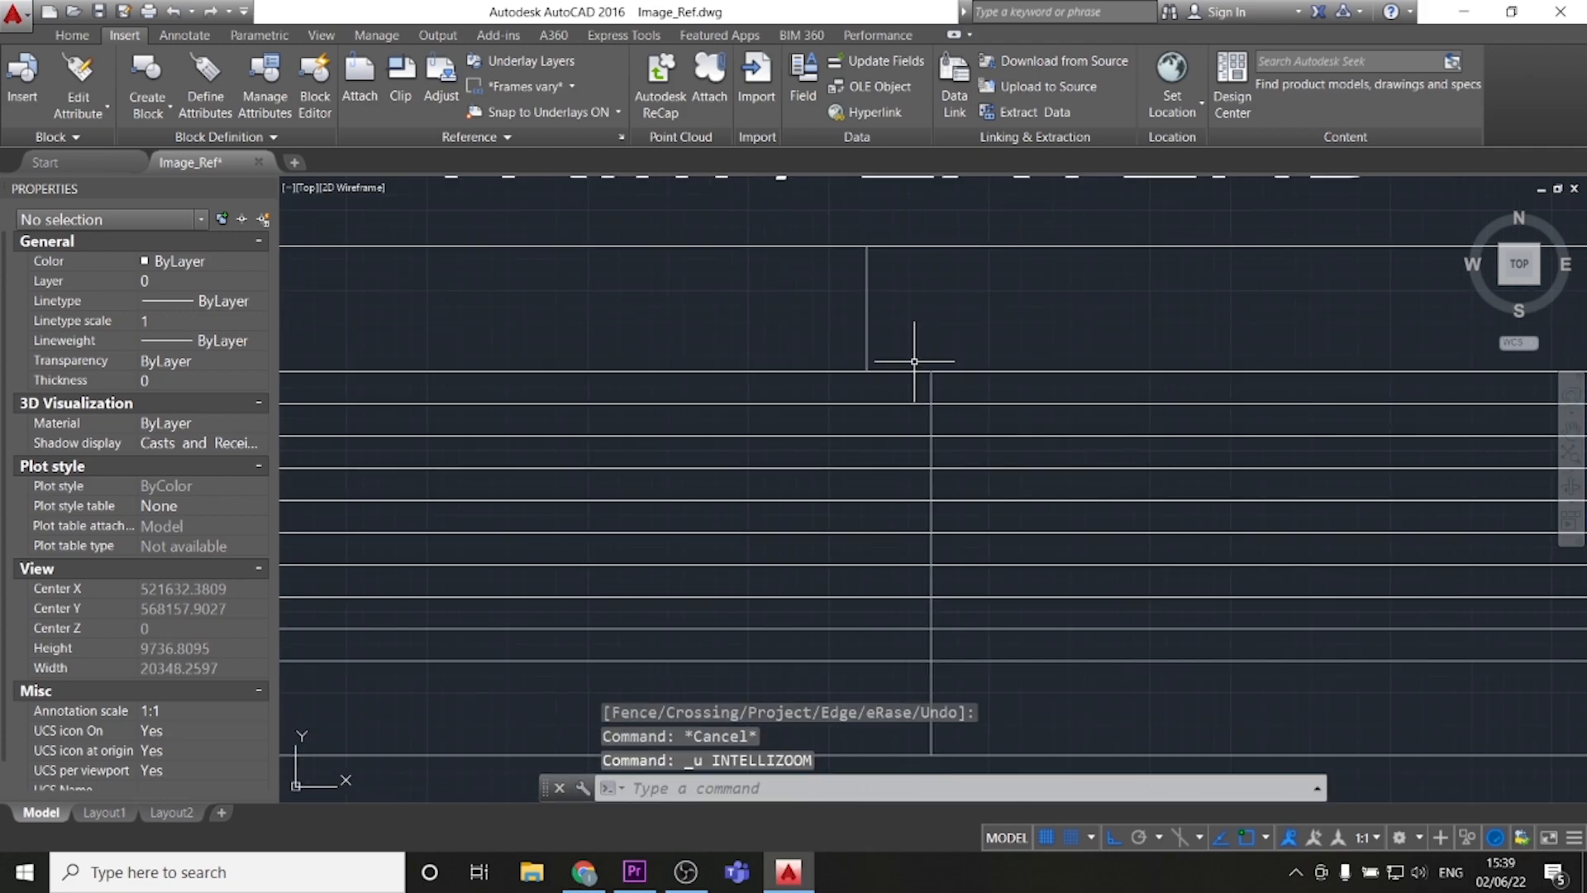
- With only the right vertical line as cutting edge, trim the upper seven horizontal lines on its left side, and undo the trims
key(Return)
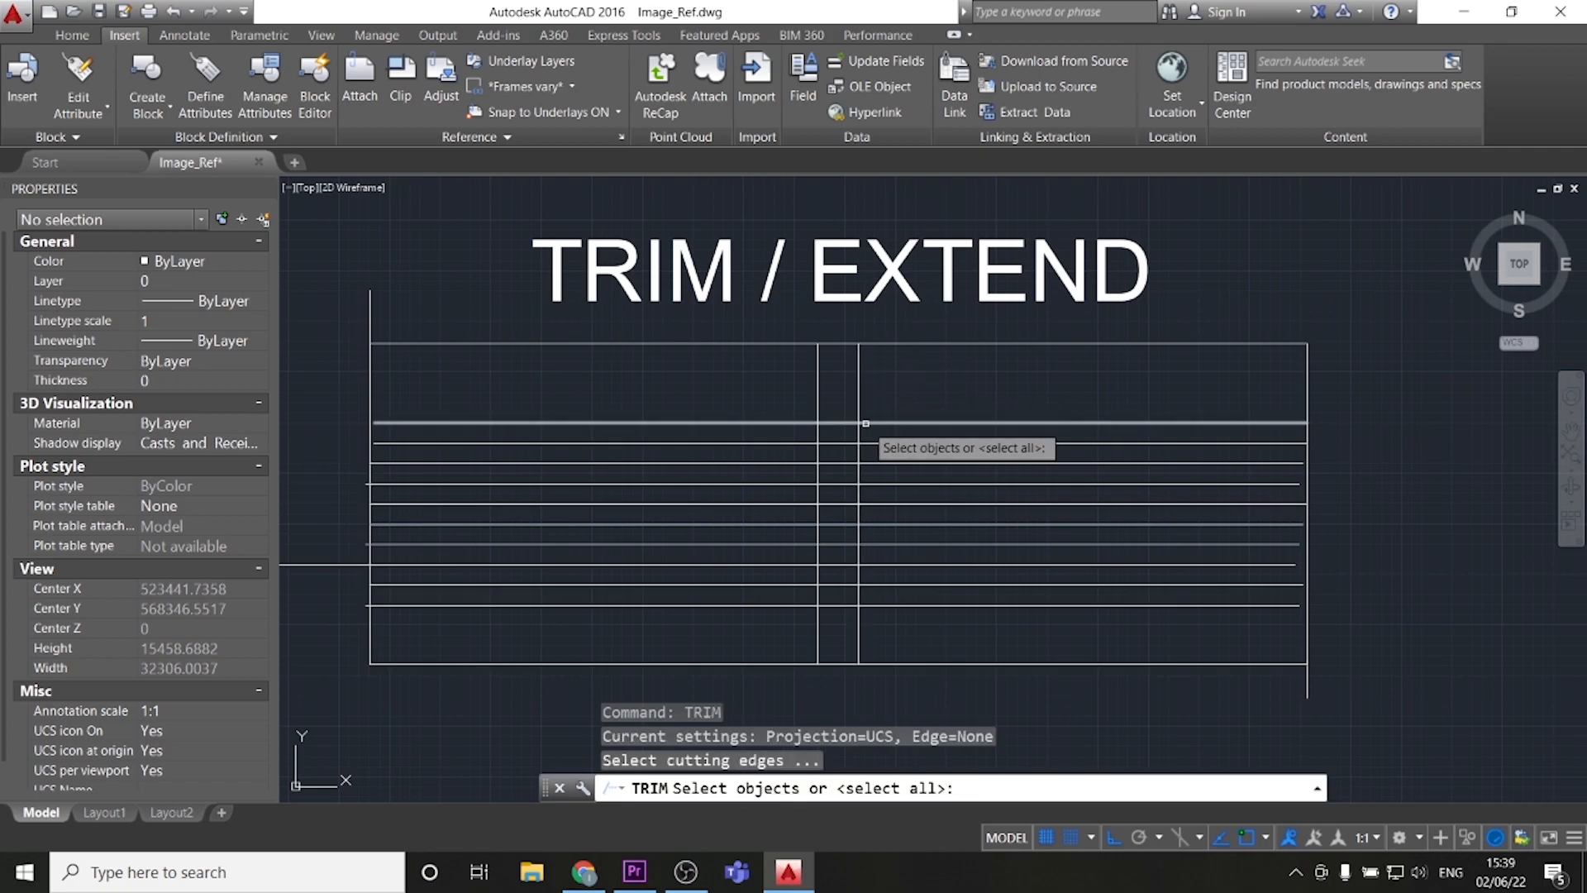
click(858, 405)
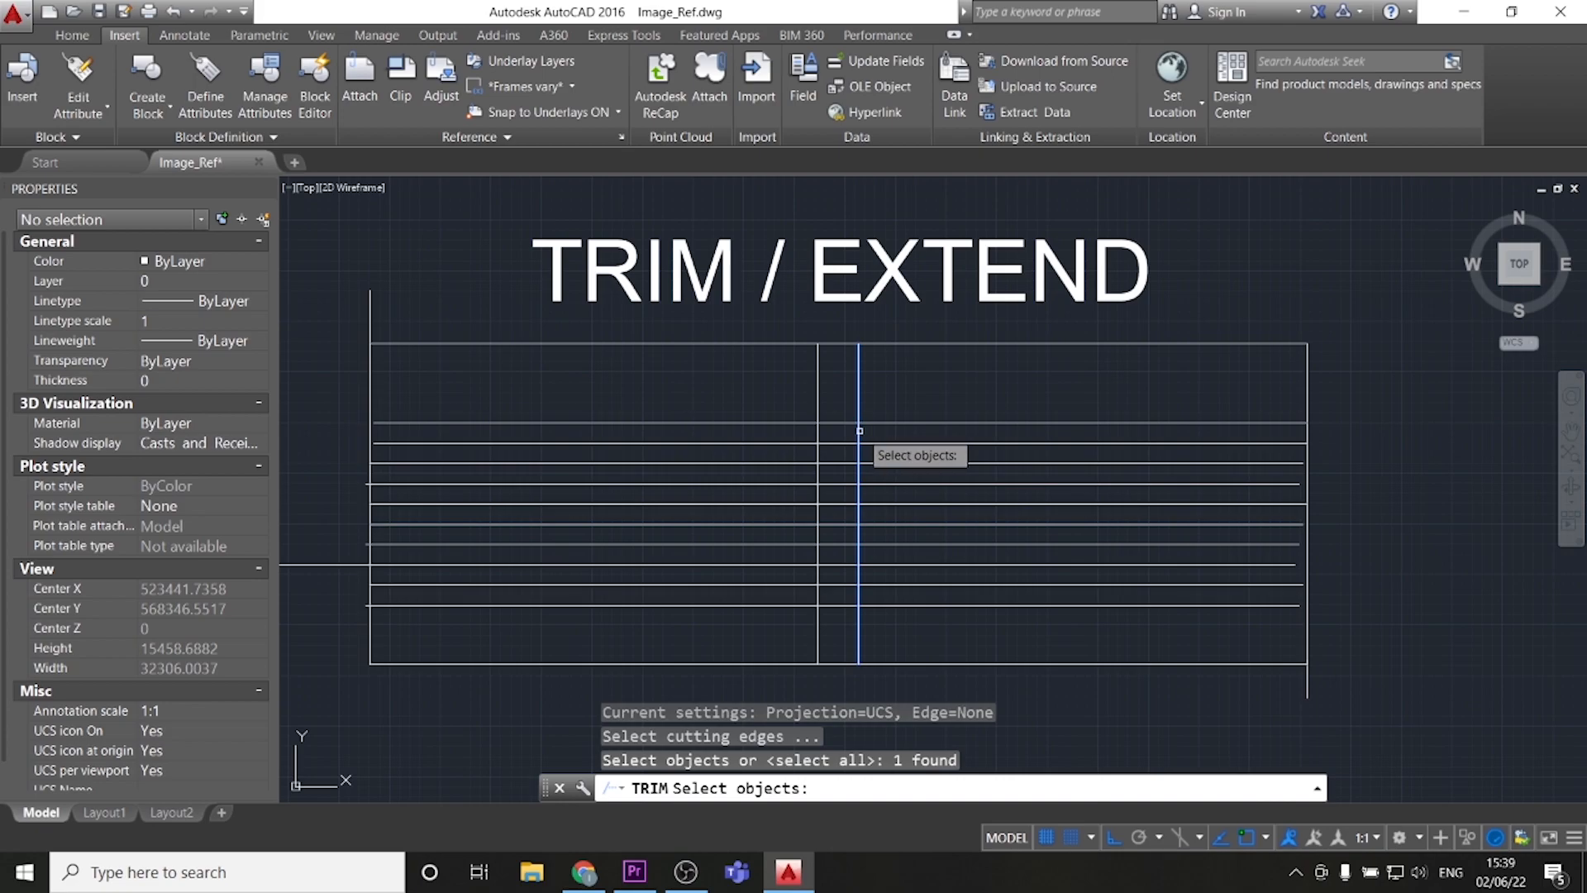
key(Return)
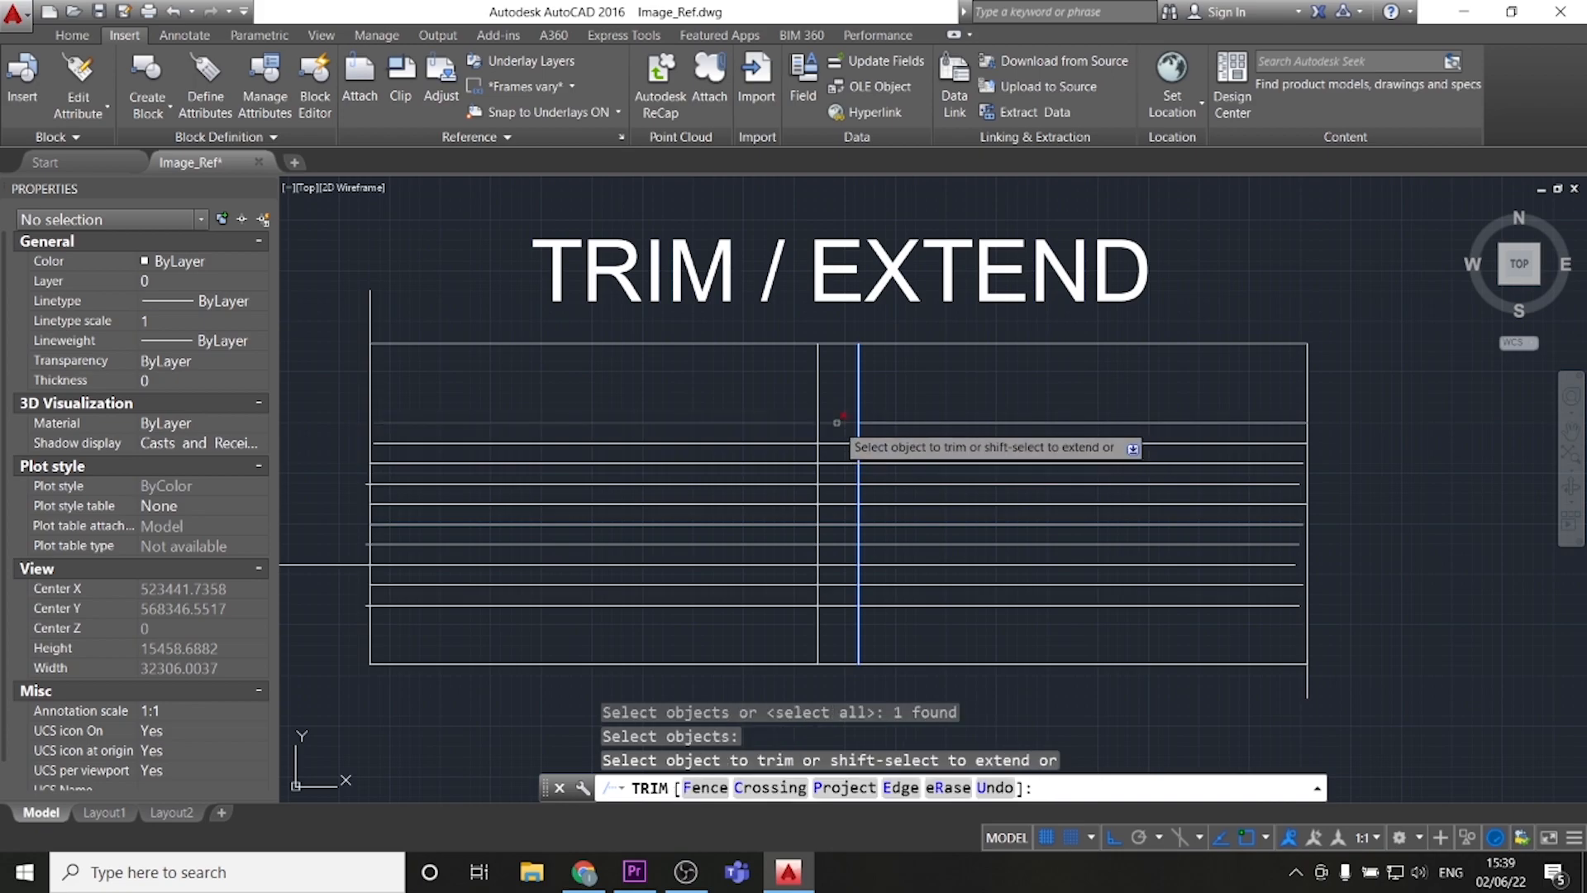
click(836, 423)
click(838, 443)
click(838, 463)
click(841, 483)
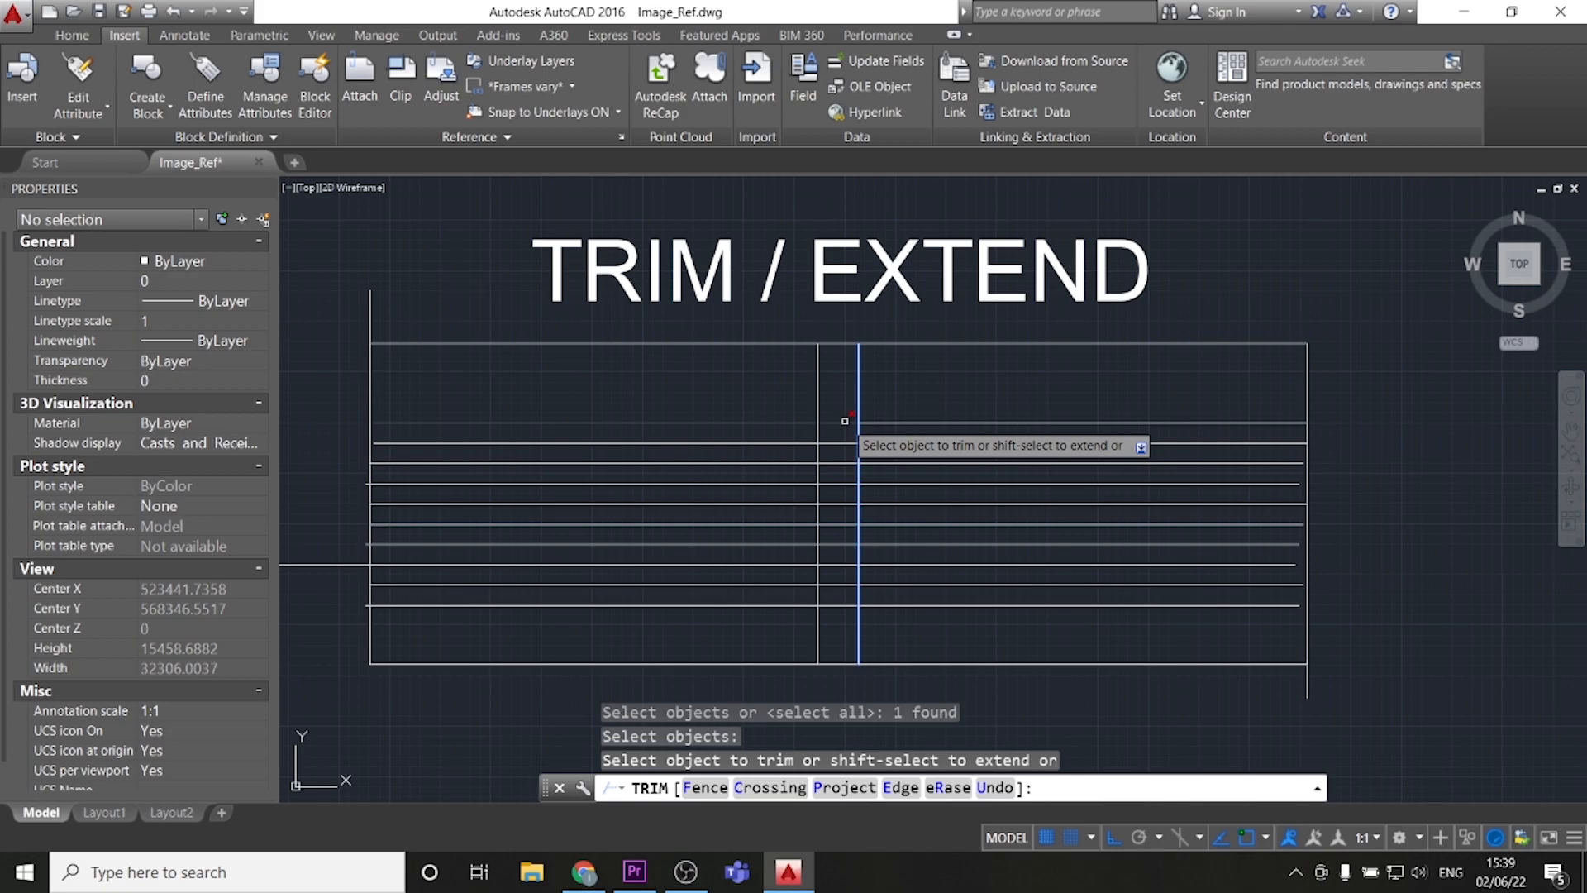
click(844, 421)
click(844, 442)
click(844, 462)
click(844, 483)
click(843, 493)
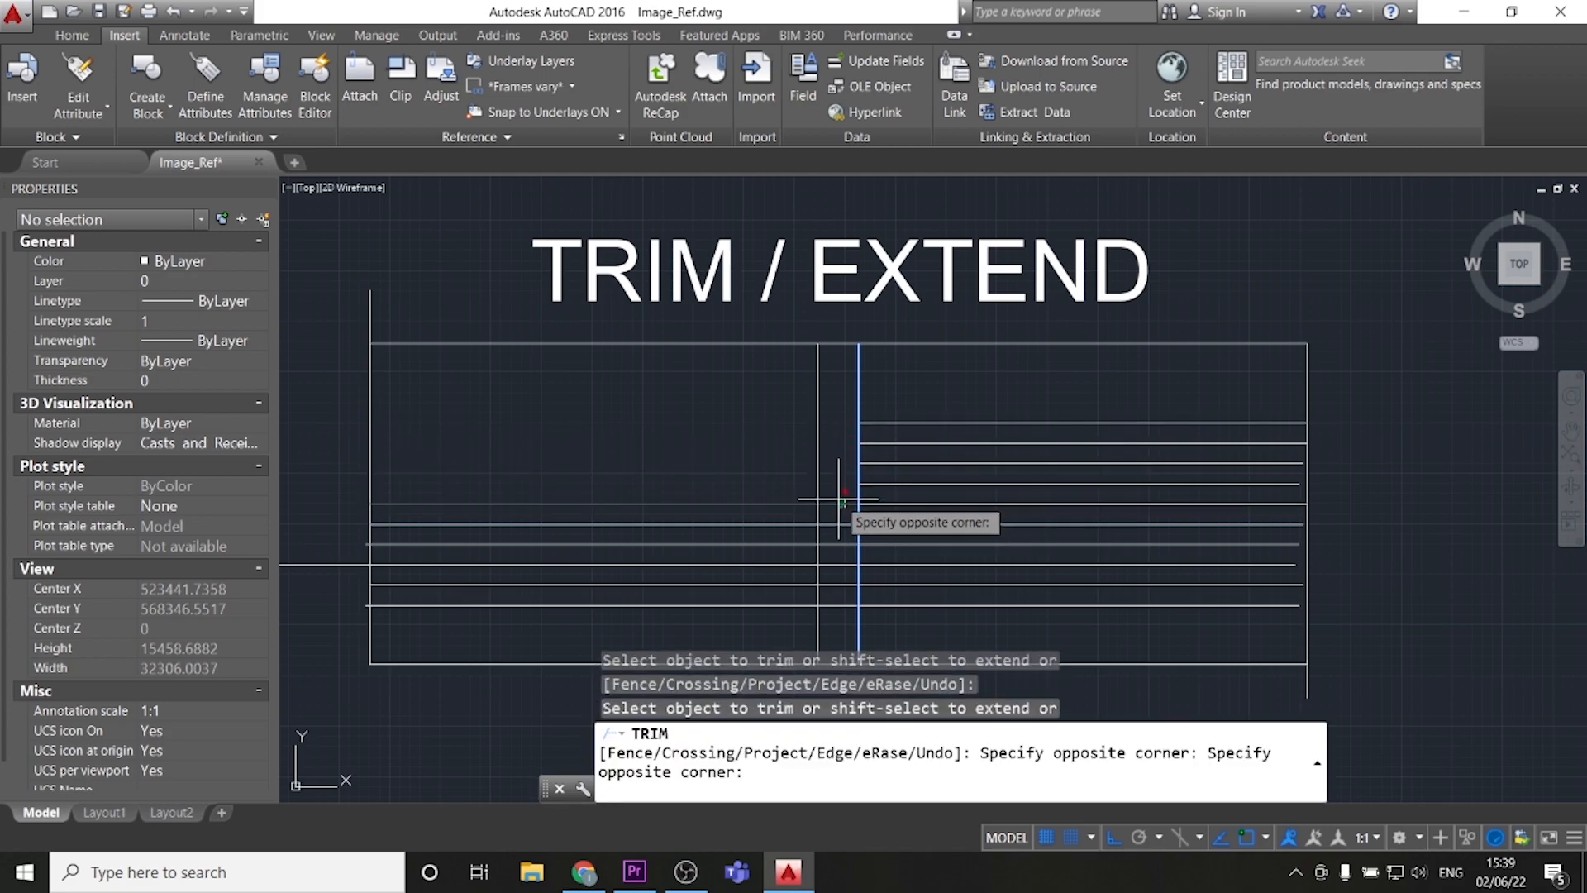
click(842, 512)
click(832, 526)
click(837, 543)
key(Escape)
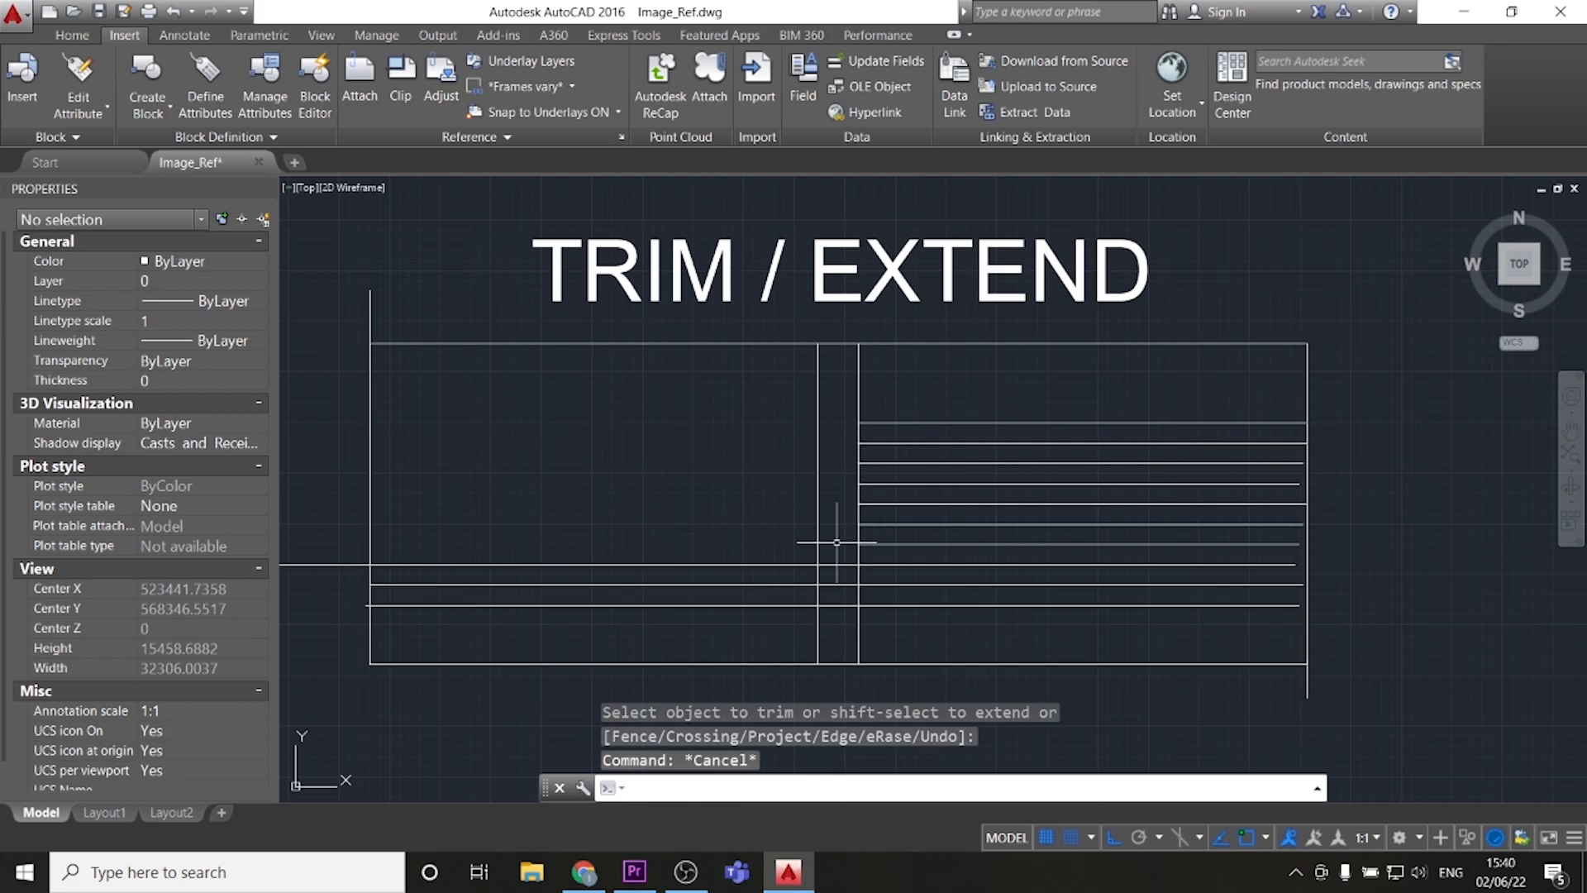
key(ctrl+z)
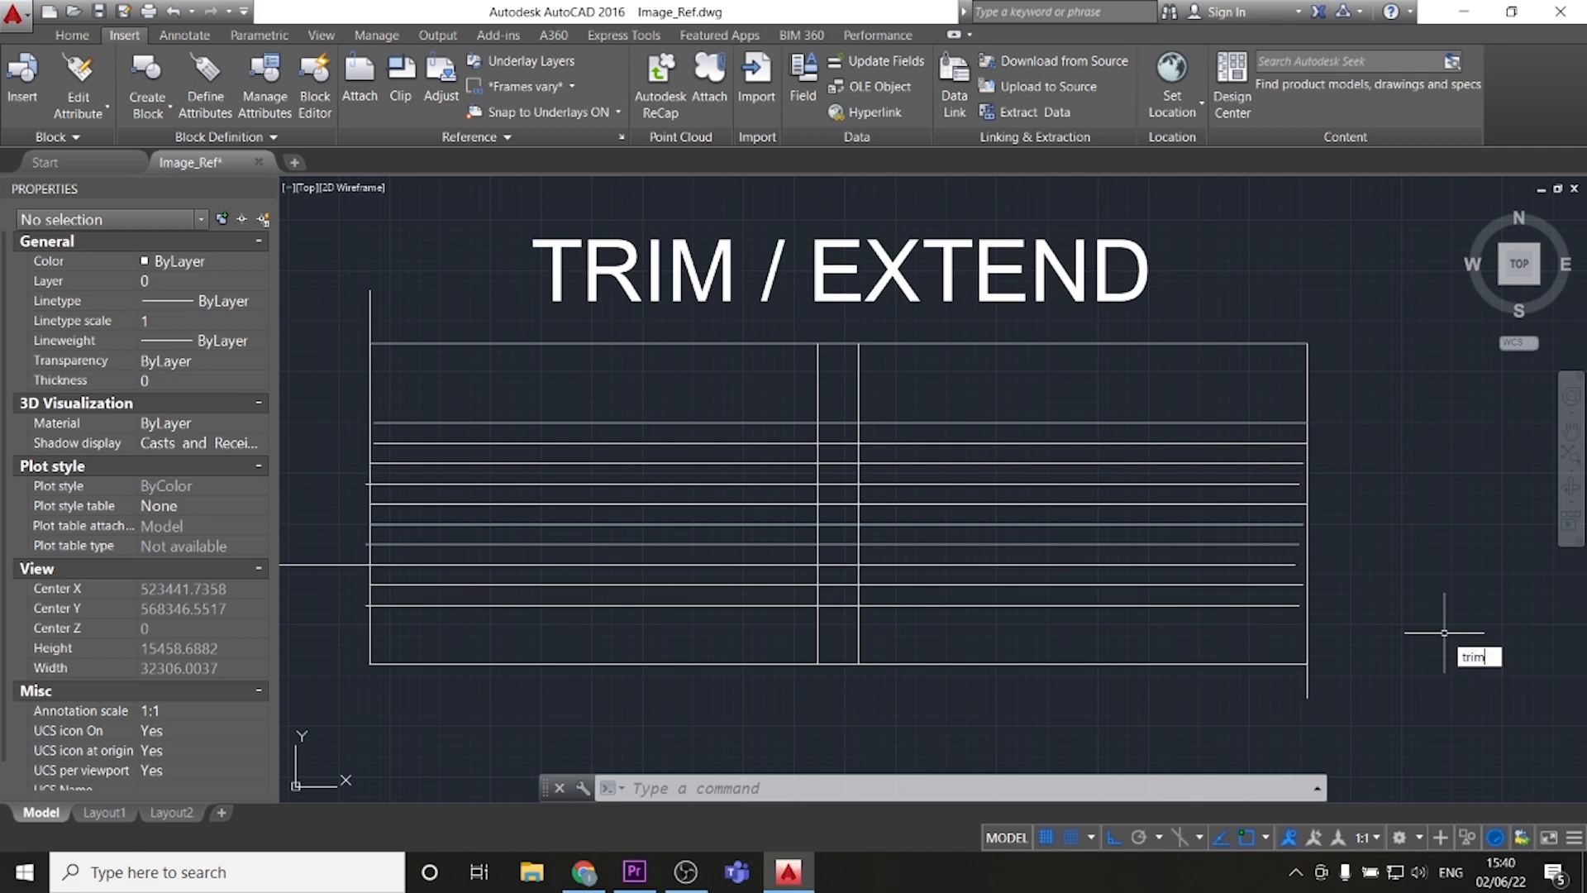
- Using all objects as cutting edges, trim pieces of both vertical lines and the third and fourth horizontals, and the long overhang beyond the rectangle's left edge
key(Return)
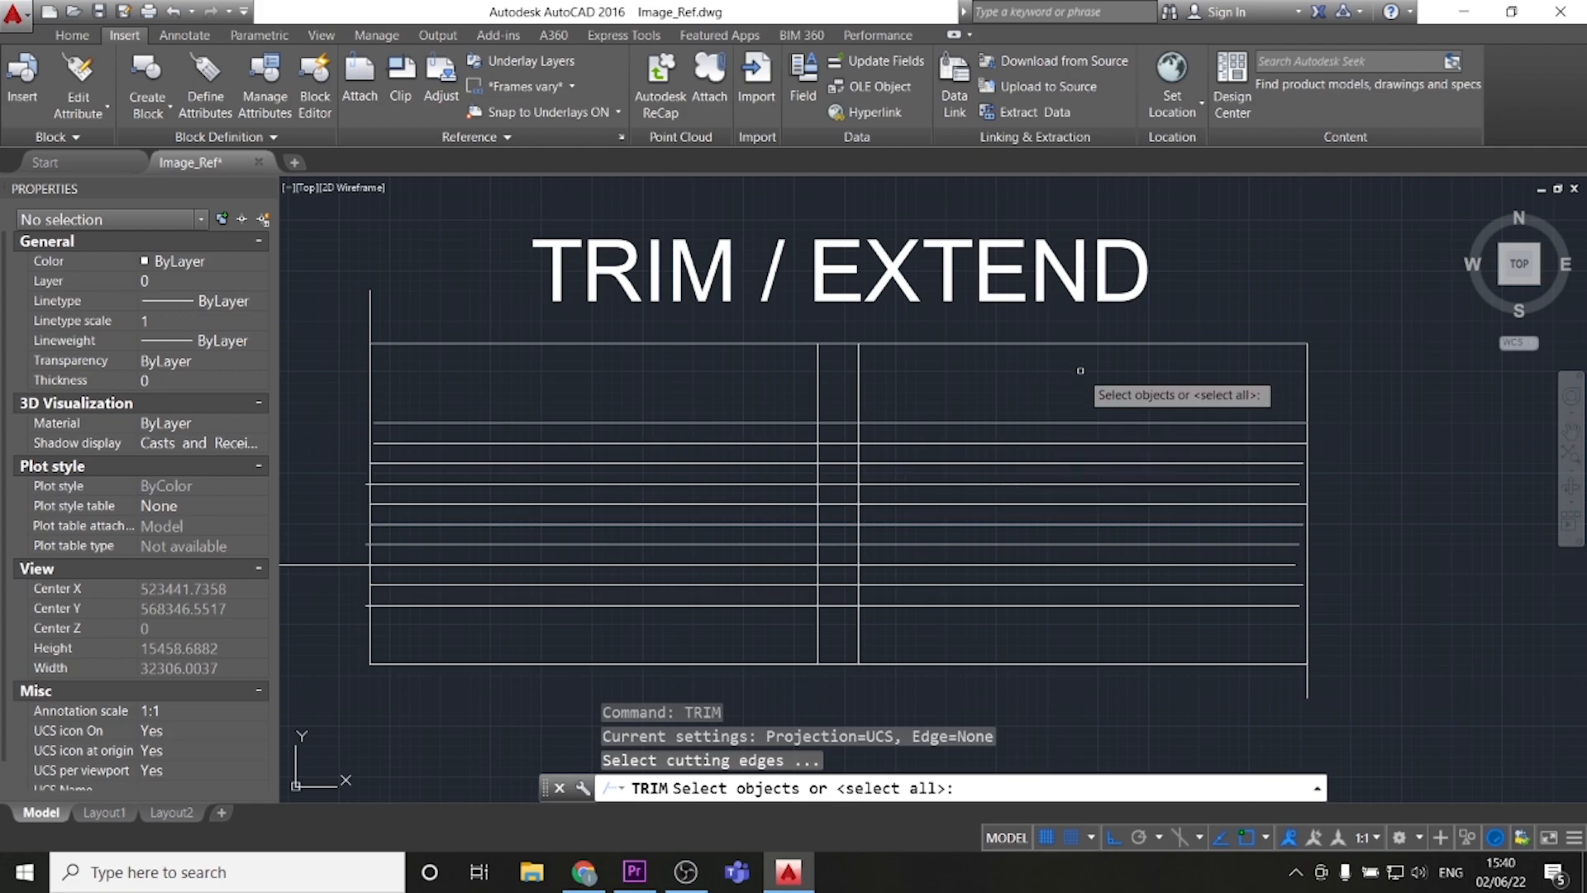
key(Return)
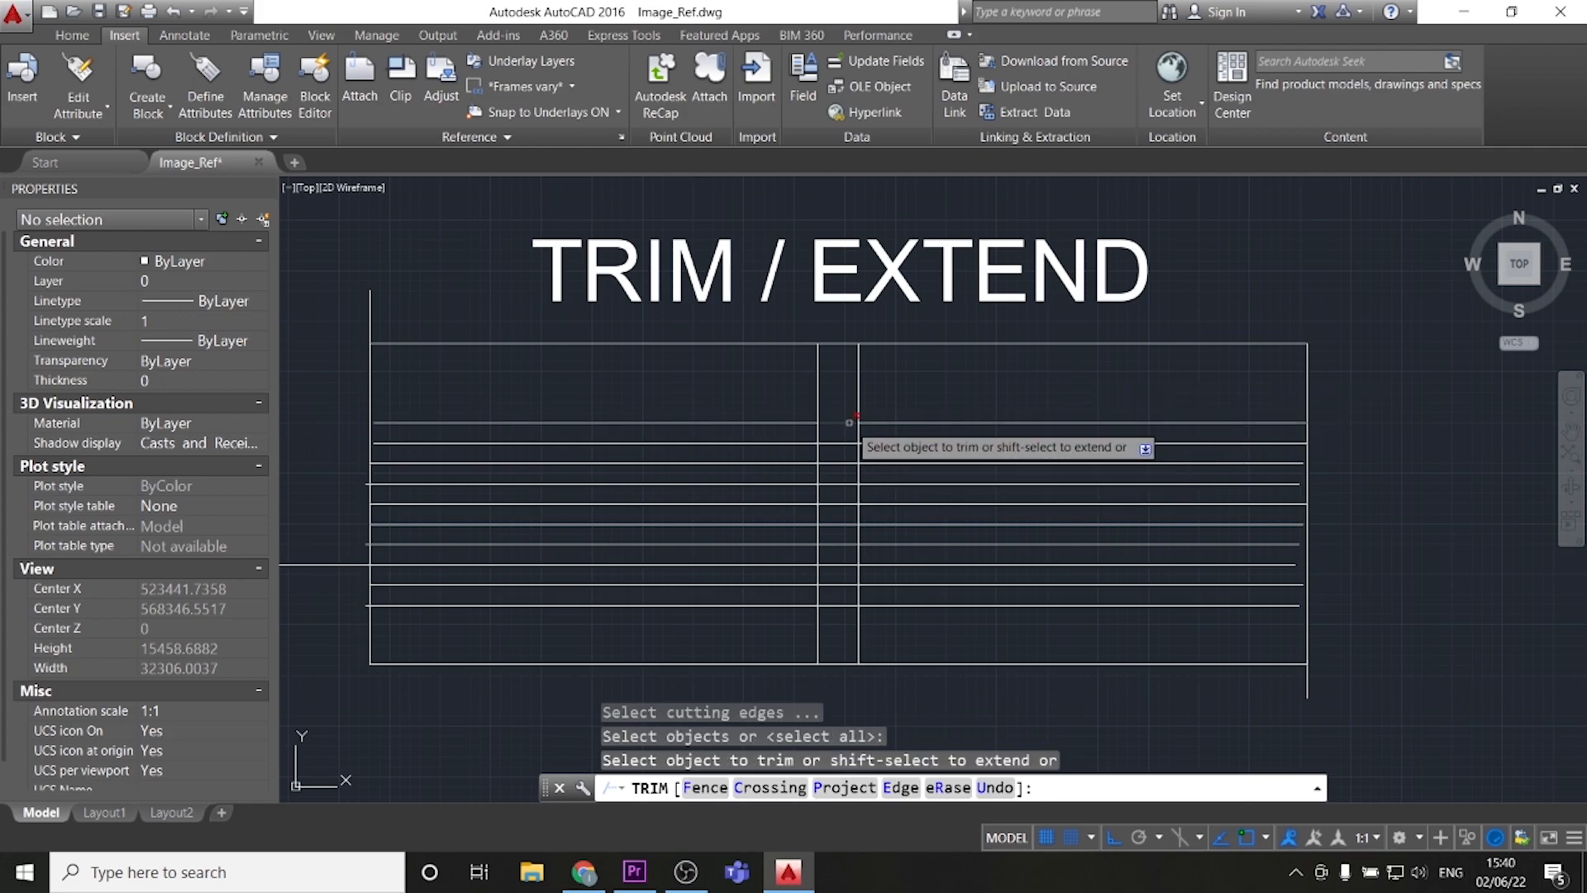
click(860, 380)
click(817, 513)
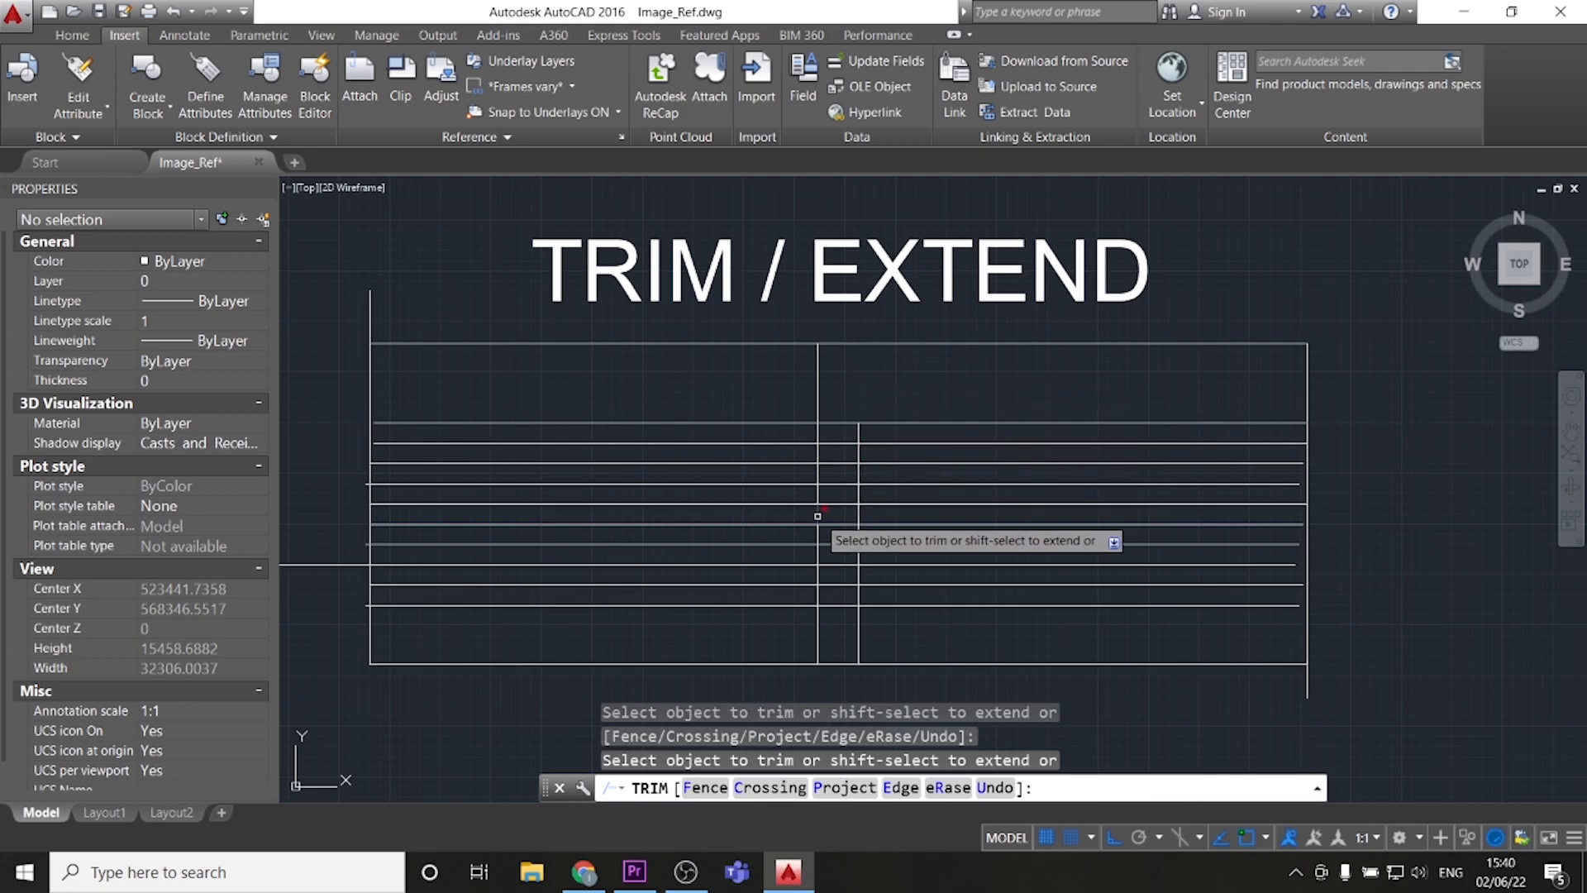
click(839, 484)
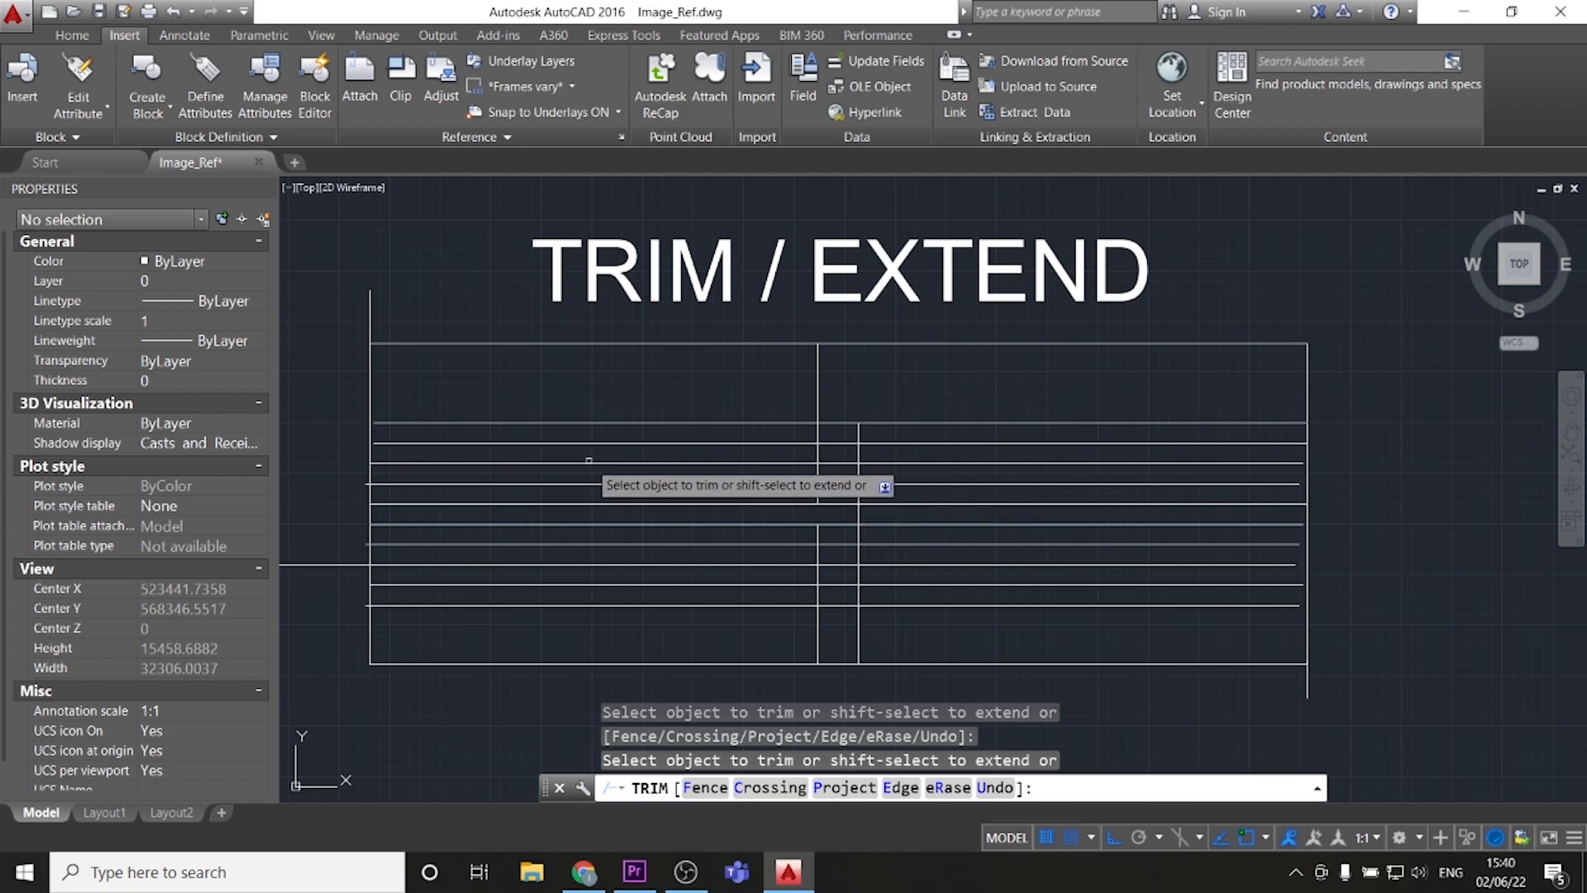
middle_drag(333, 551, 478, 503)
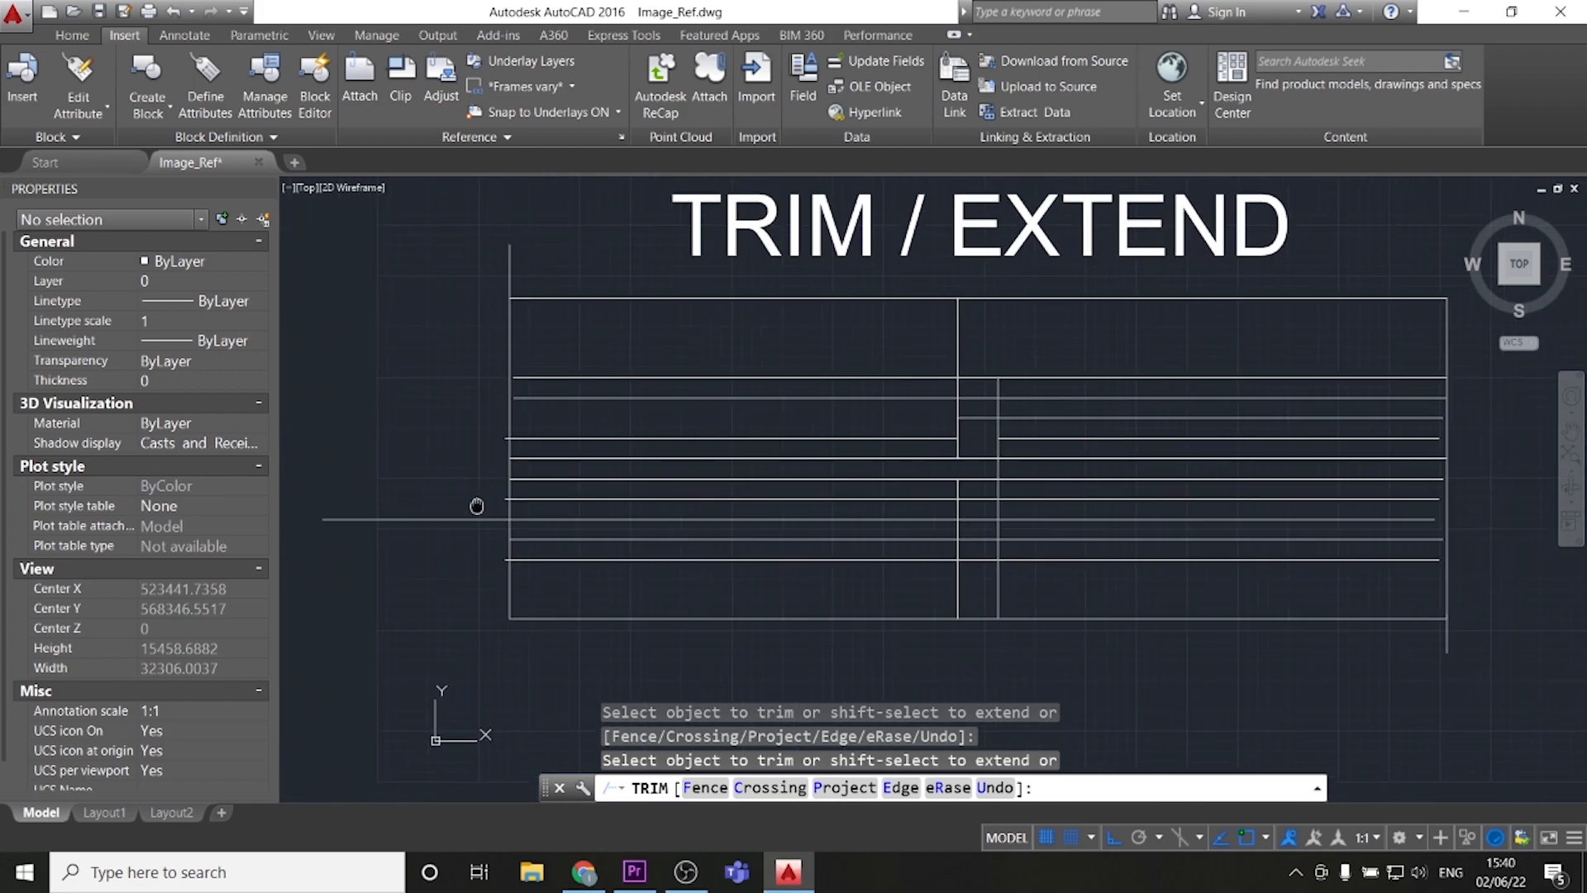
click(455, 519)
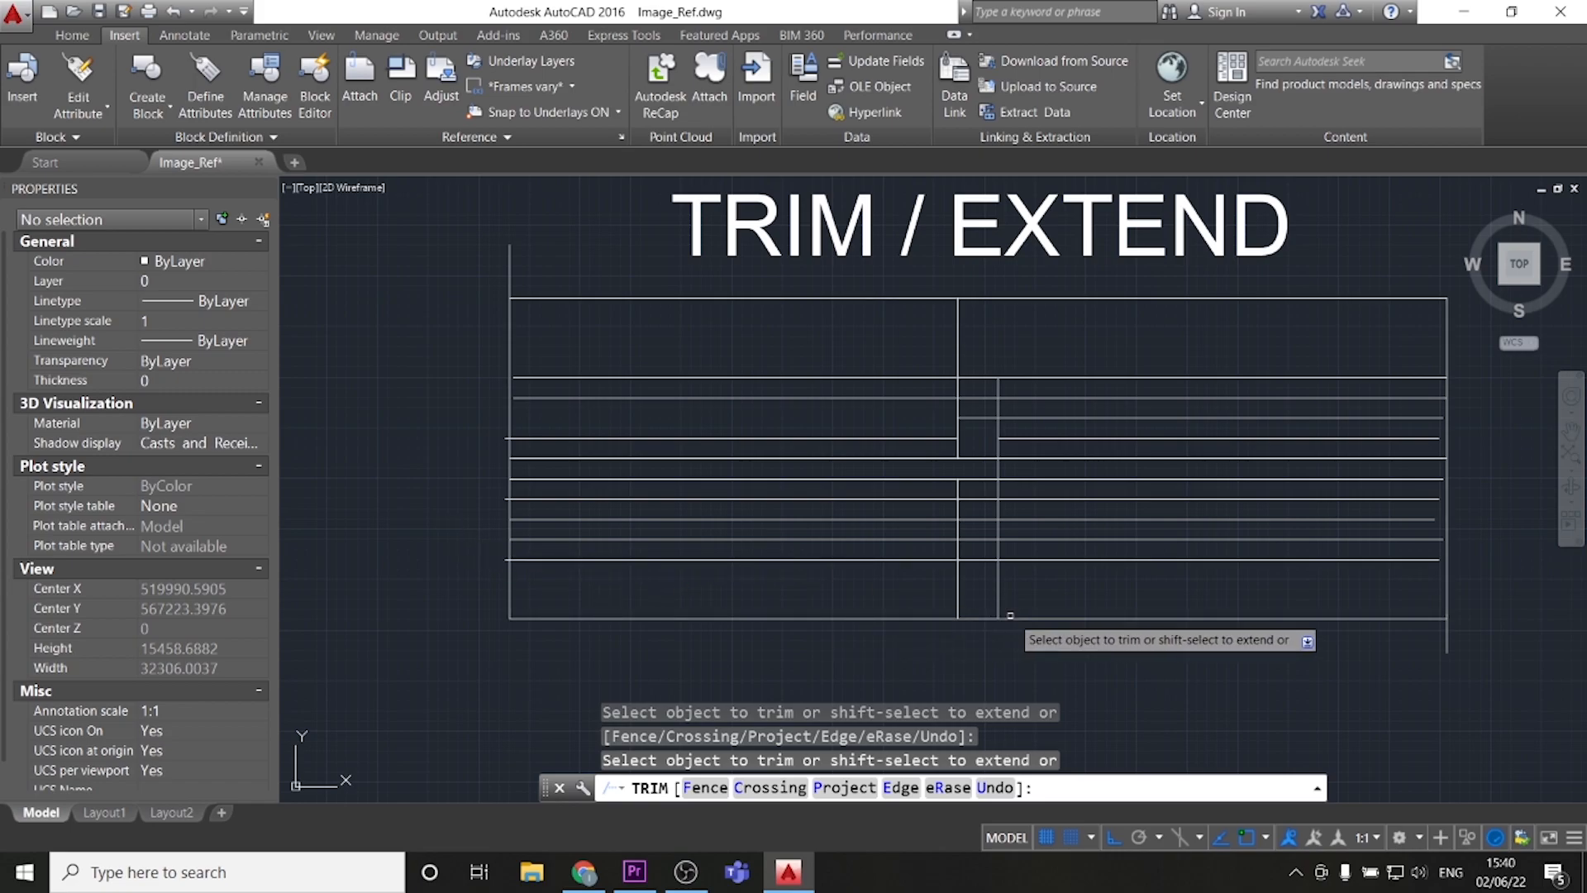
- Trim the fifth to seventh horizontal lines right of the vertical pair and the fourth to sixth lines left of it
middle_drag(1243, 568, 1046, 611)
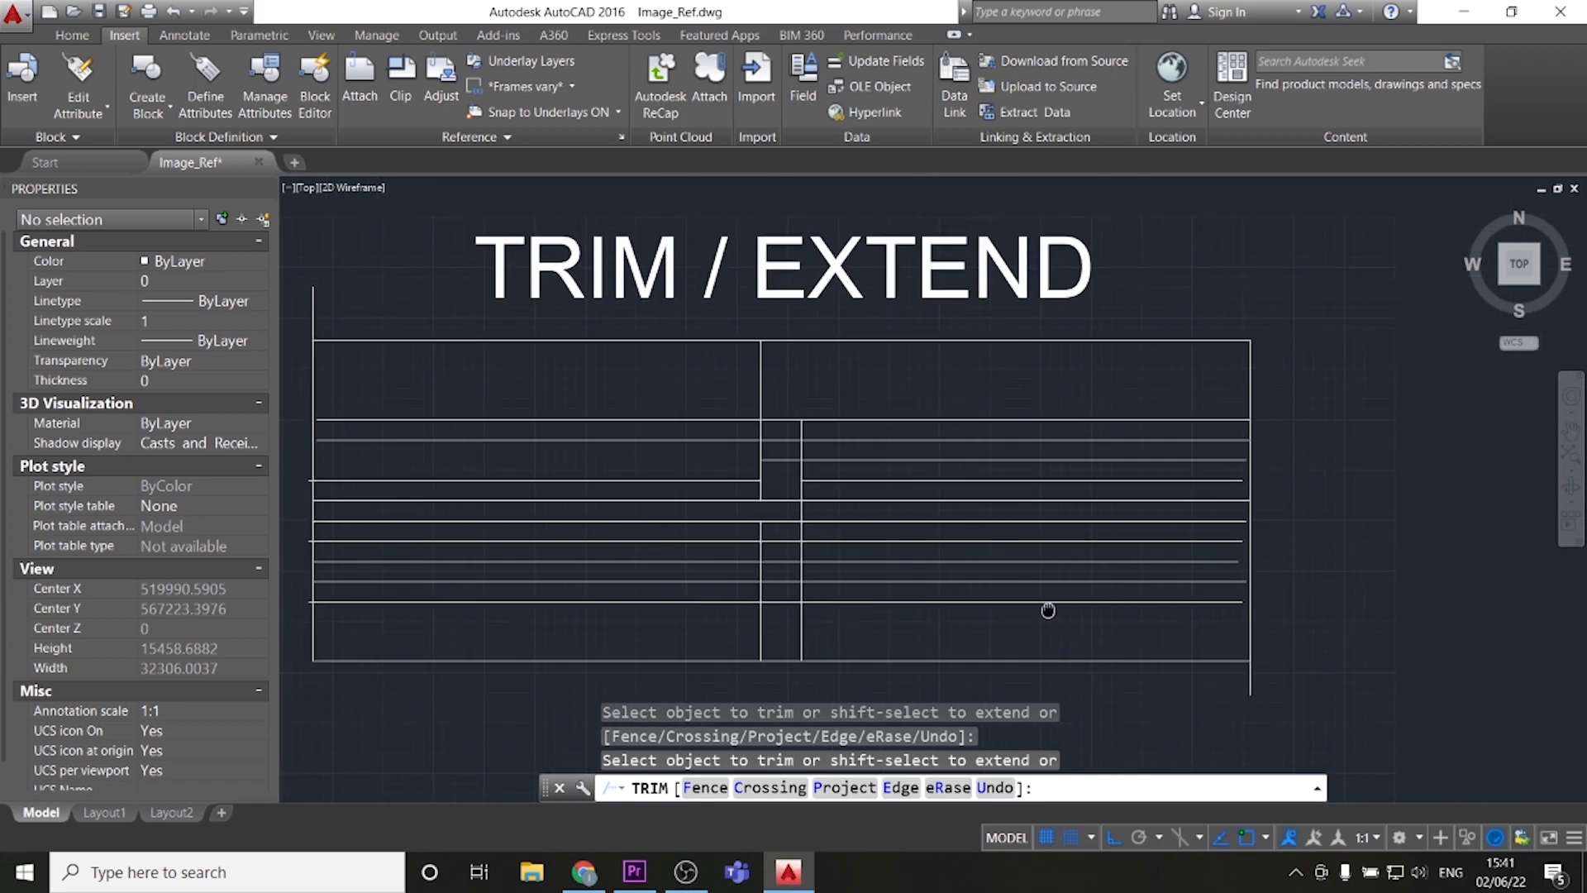
click(985, 541)
click(988, 524)
click(985, 499)
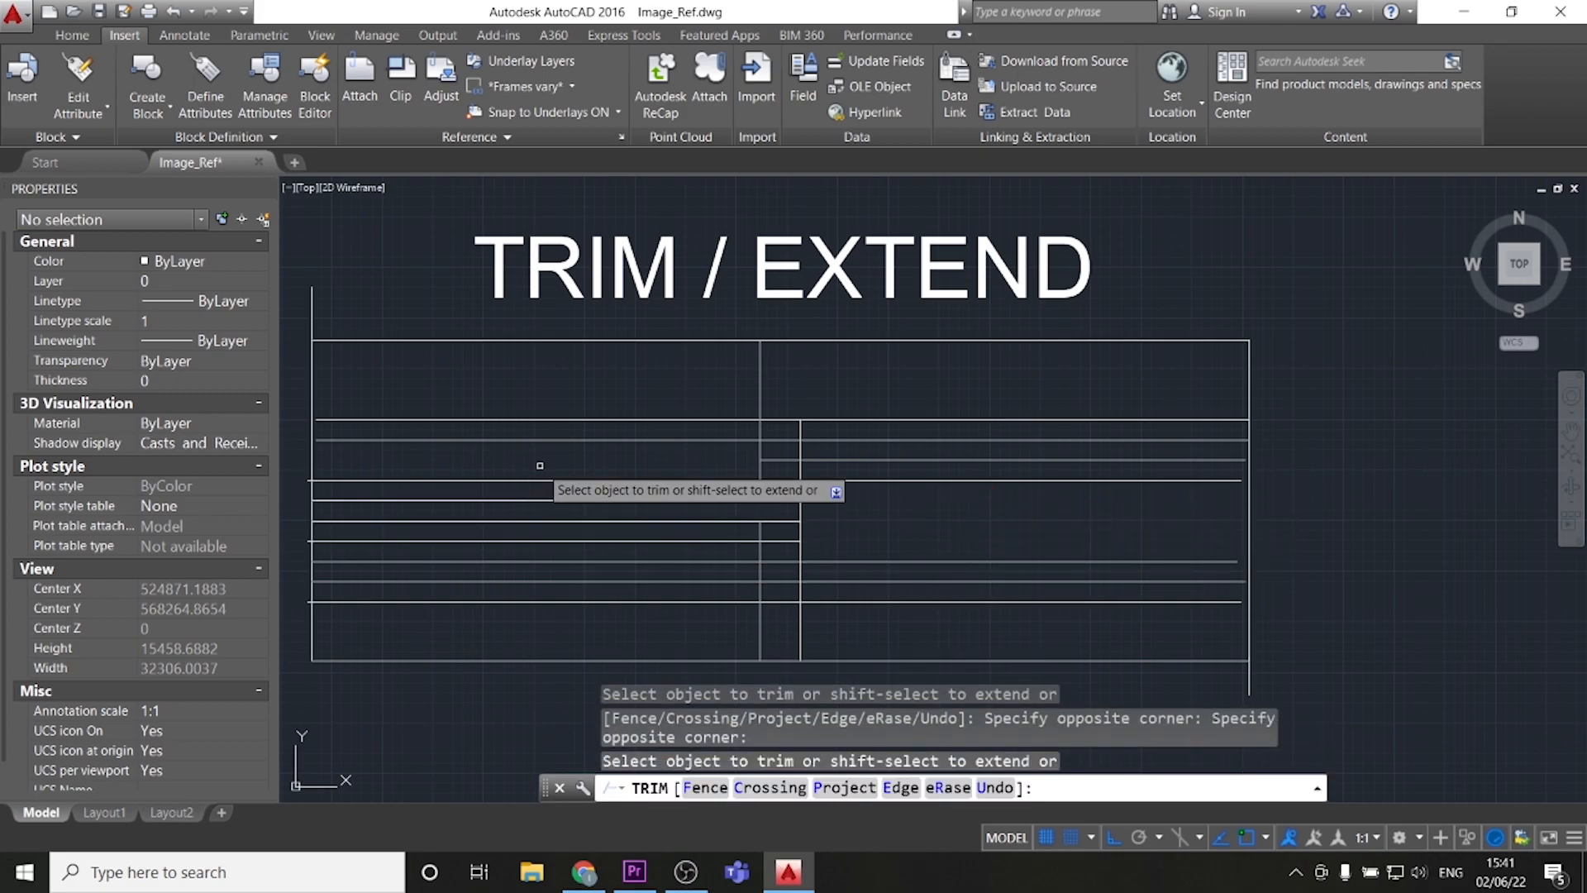
click(540, 467)
click(510, 538)
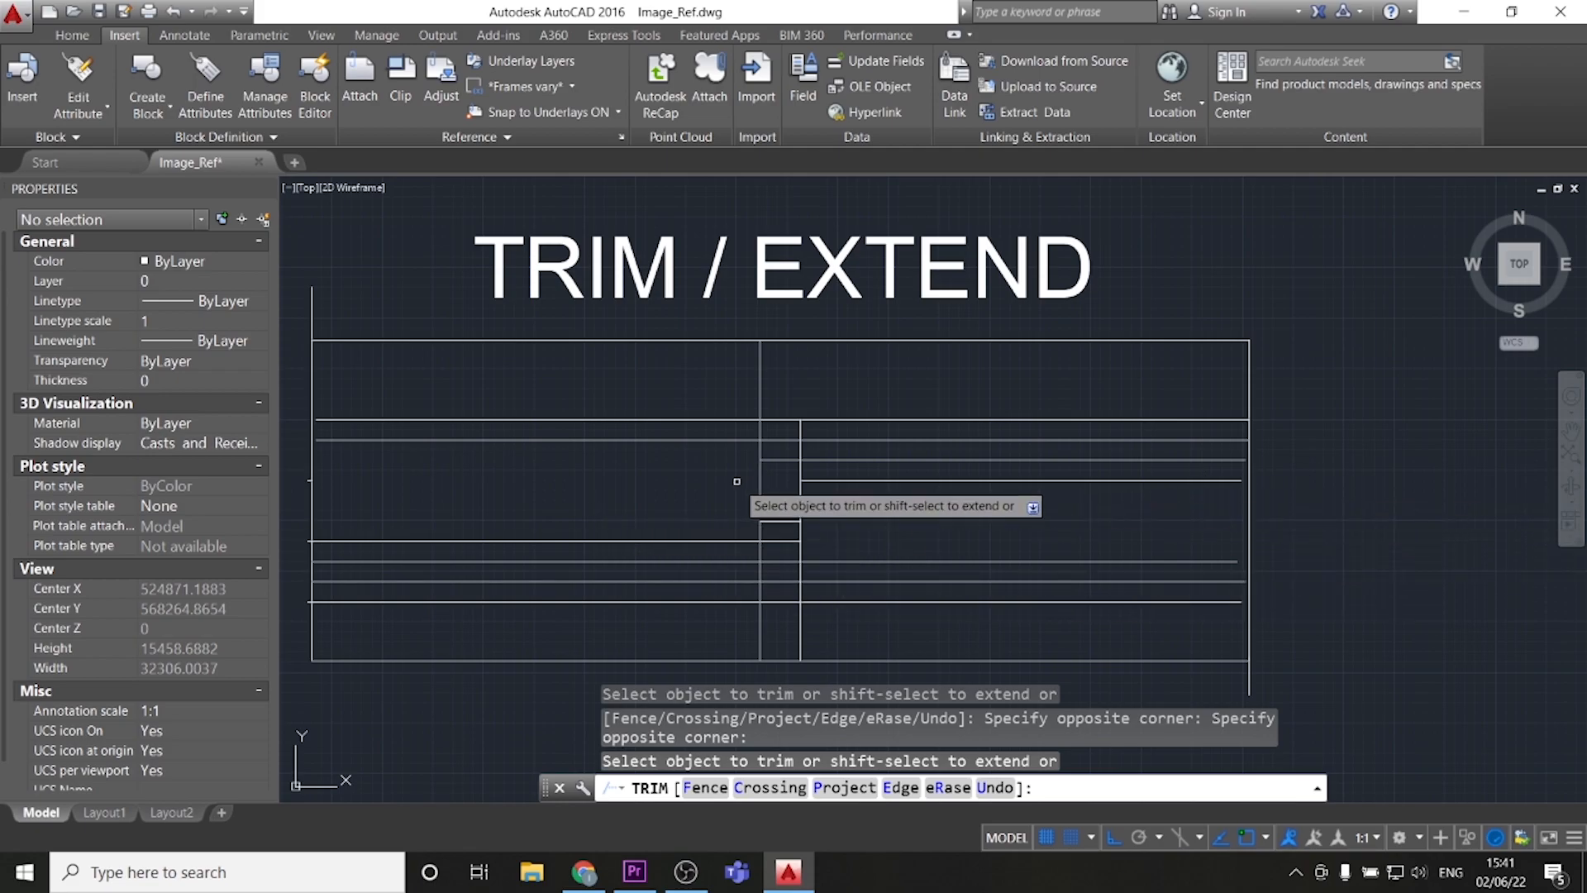
middle_drag(542, 372, 629, 349)
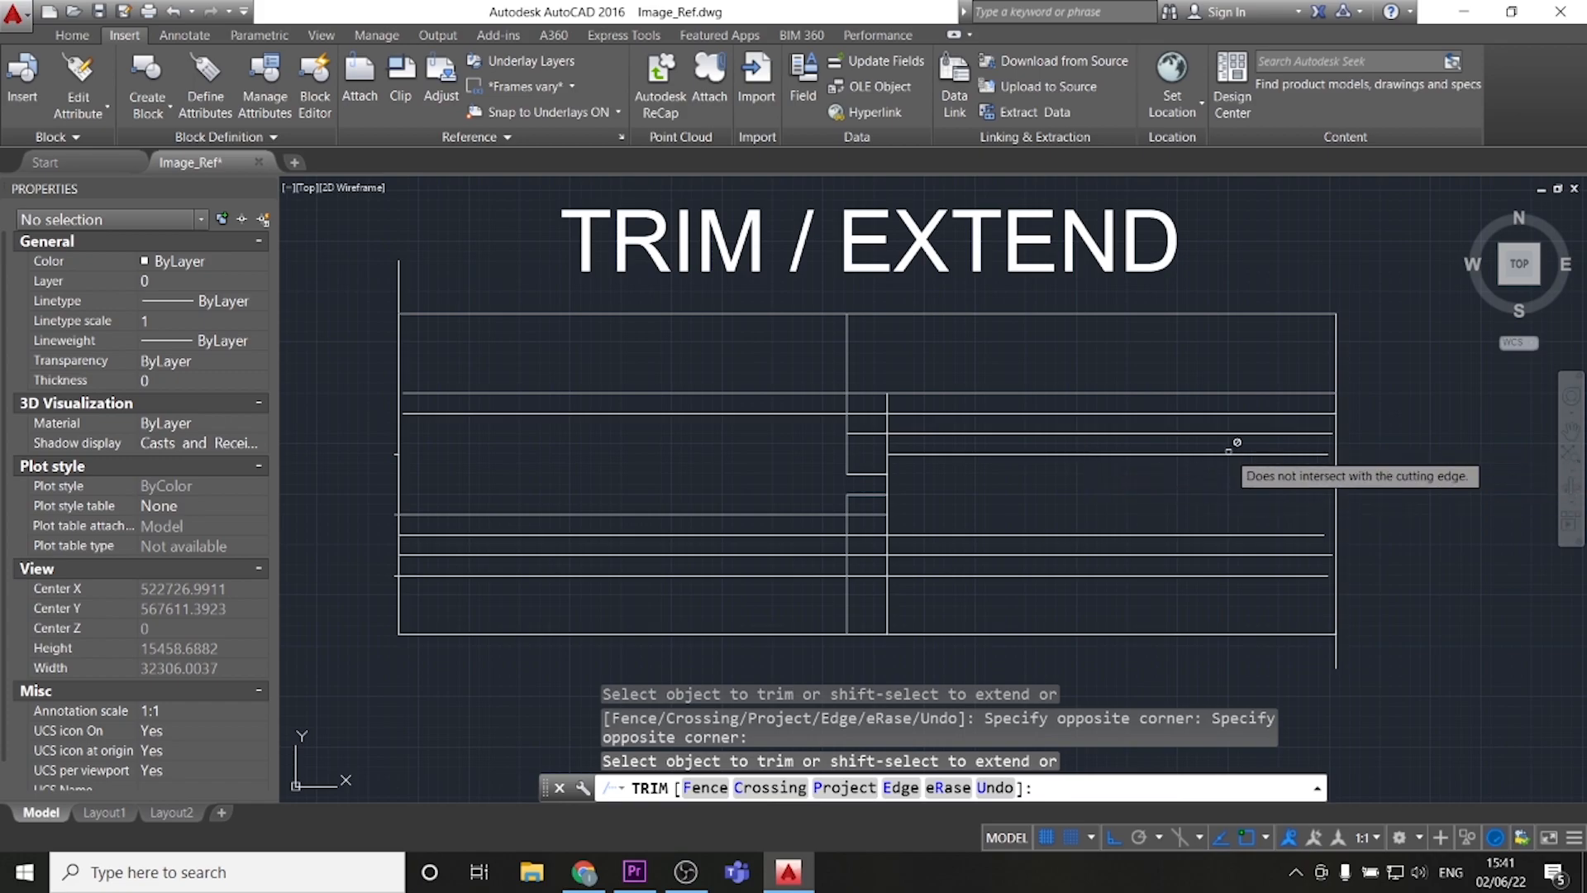
scroll(1340, 453, up, 2)
scroll(1340, 452, up, 7)
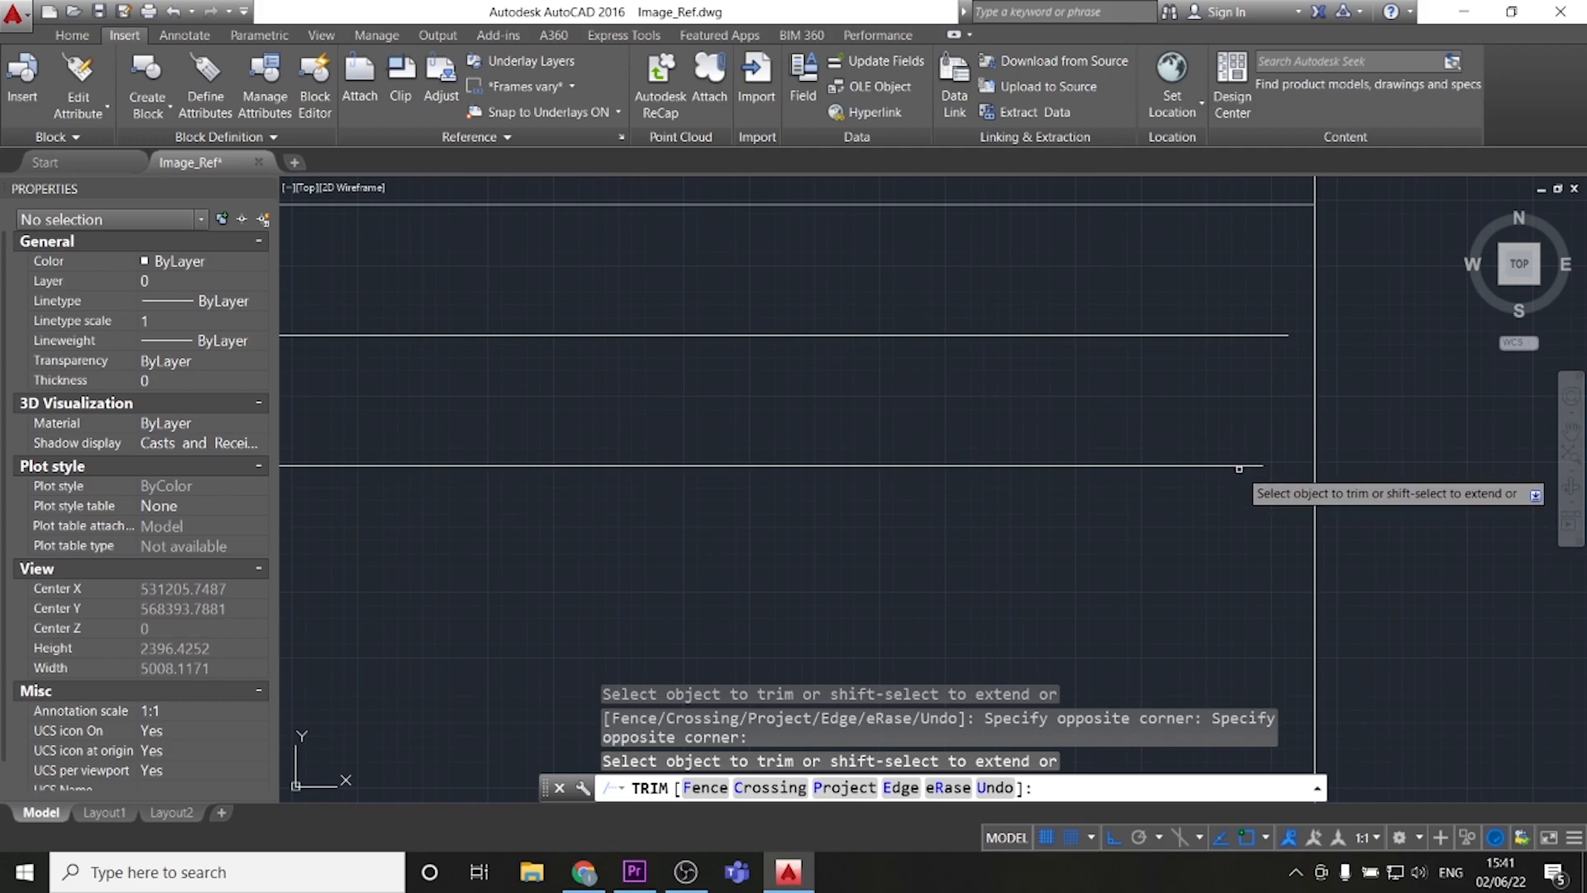
scroll(1306, 462, down, 5)
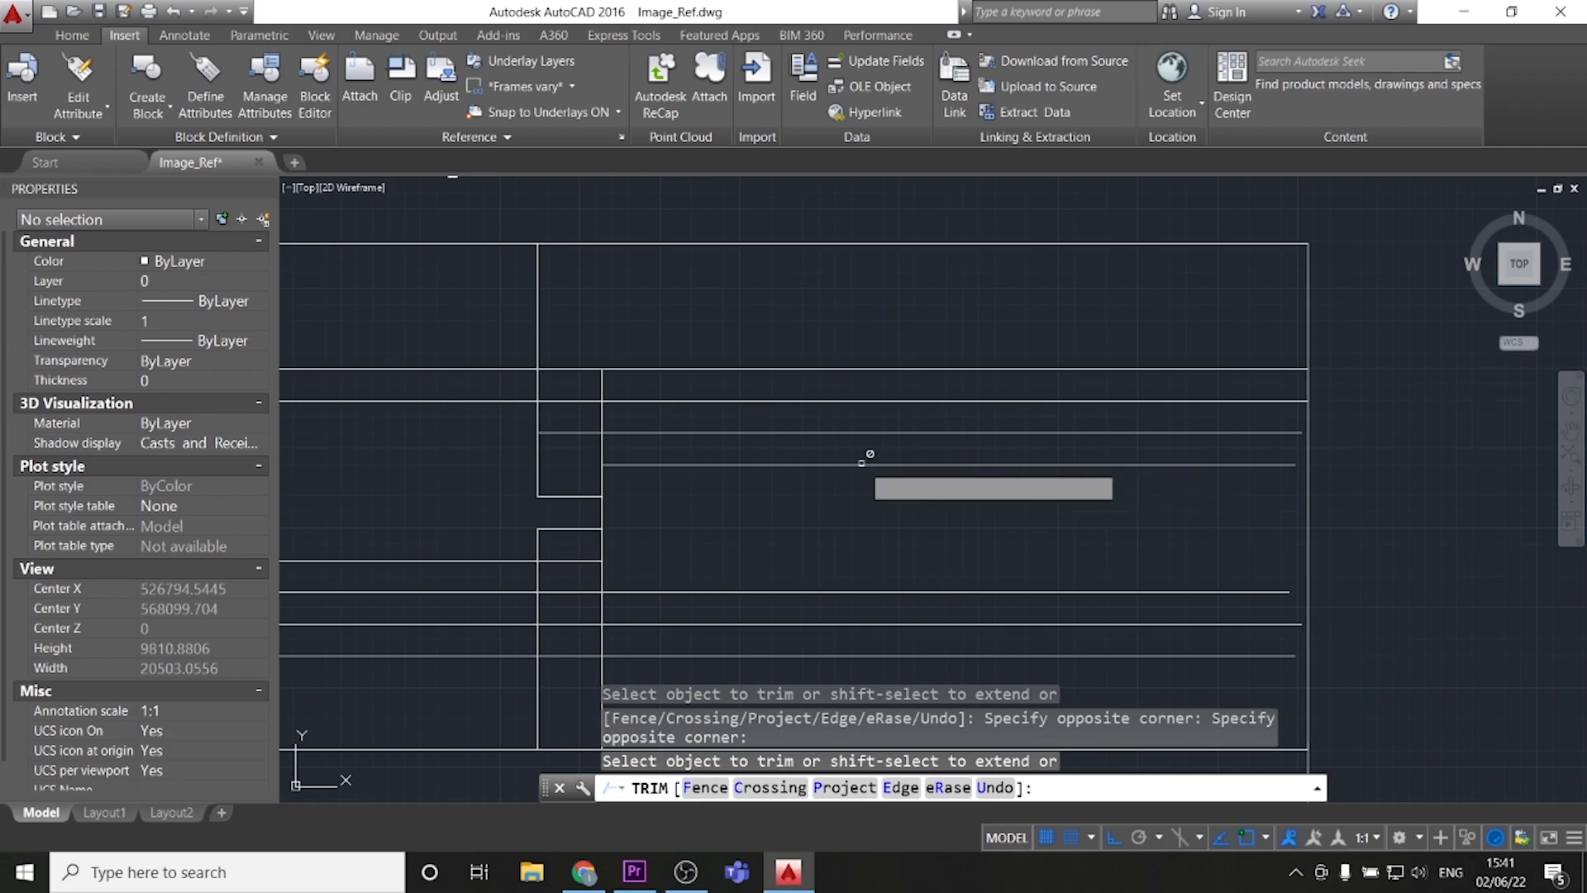
middle_drag(716, 480, 908, 514)
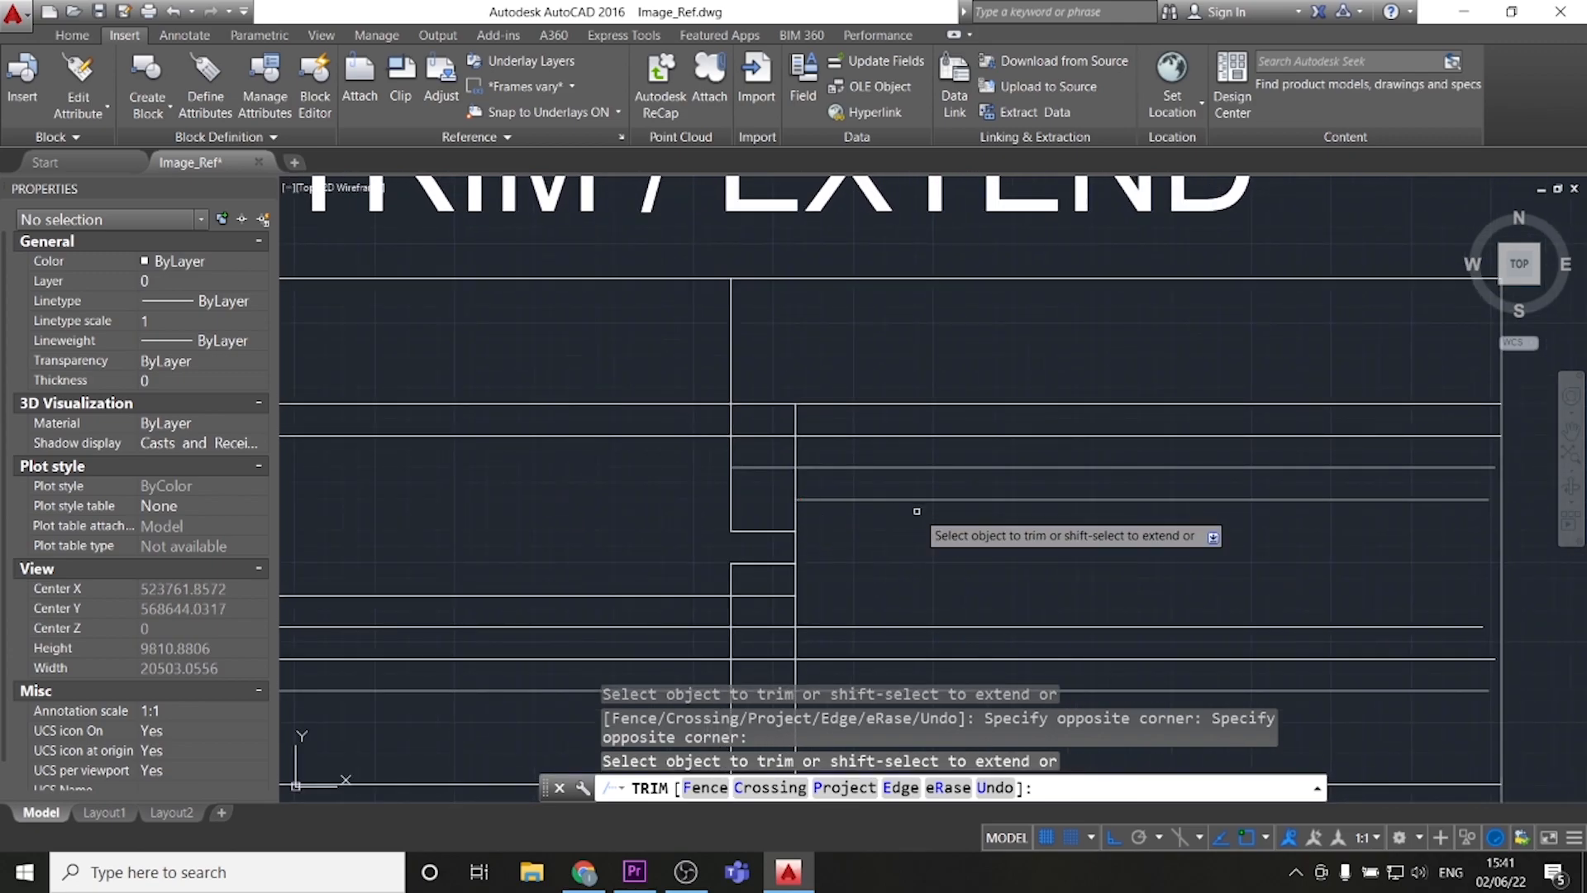
key(Escape)
key(Escape)
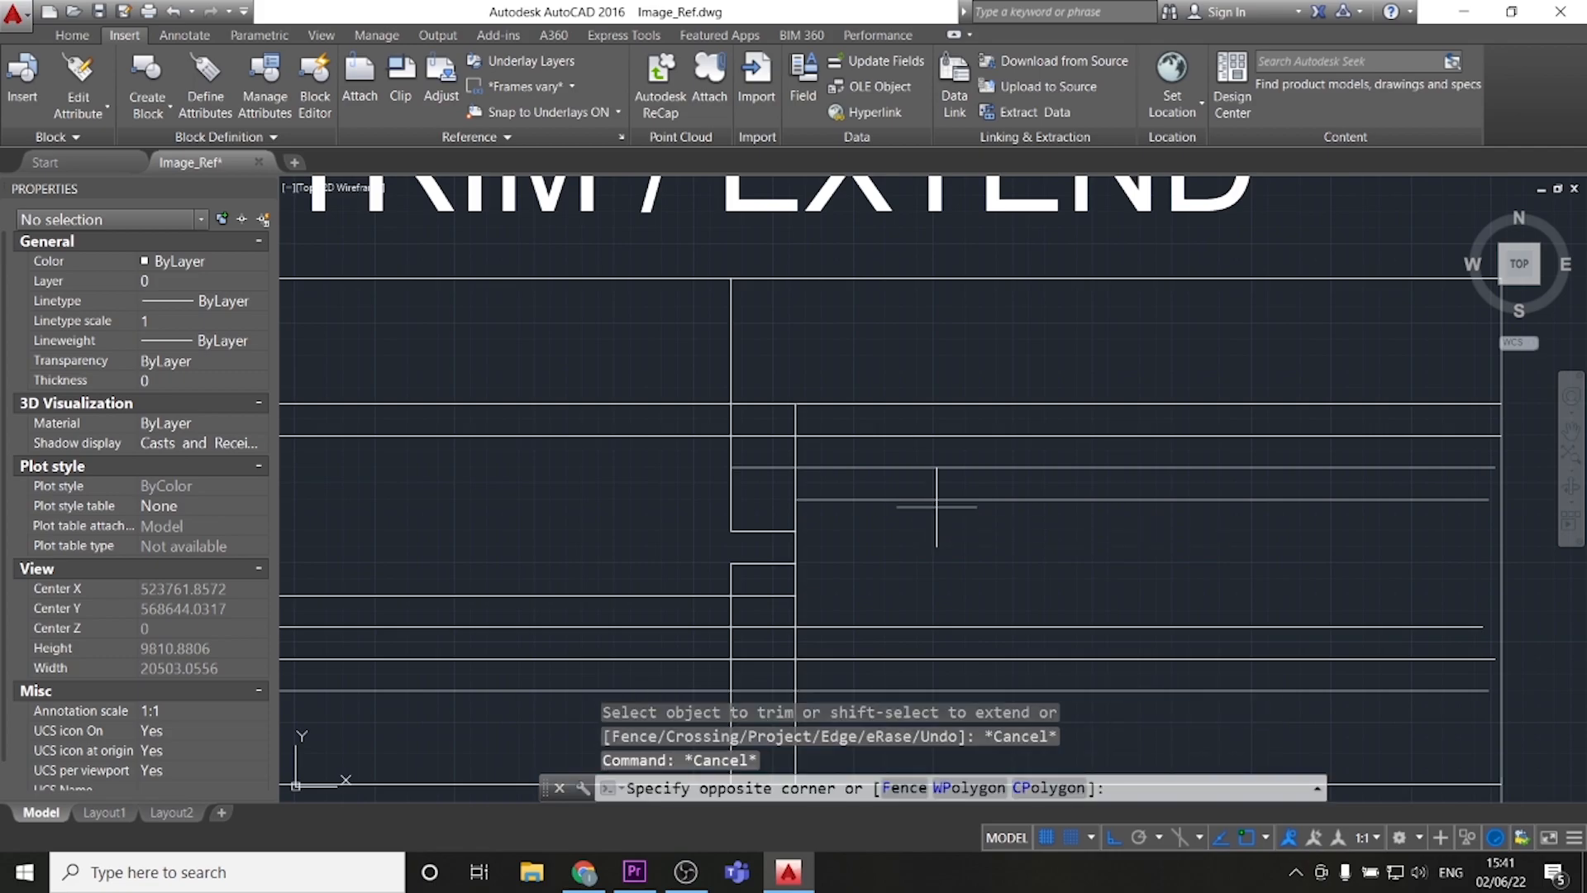
- Delete the leftover segment of the fourth horizontal line right of the vertical pair, and undo the deletion
click(899, 499)
key(Delete)
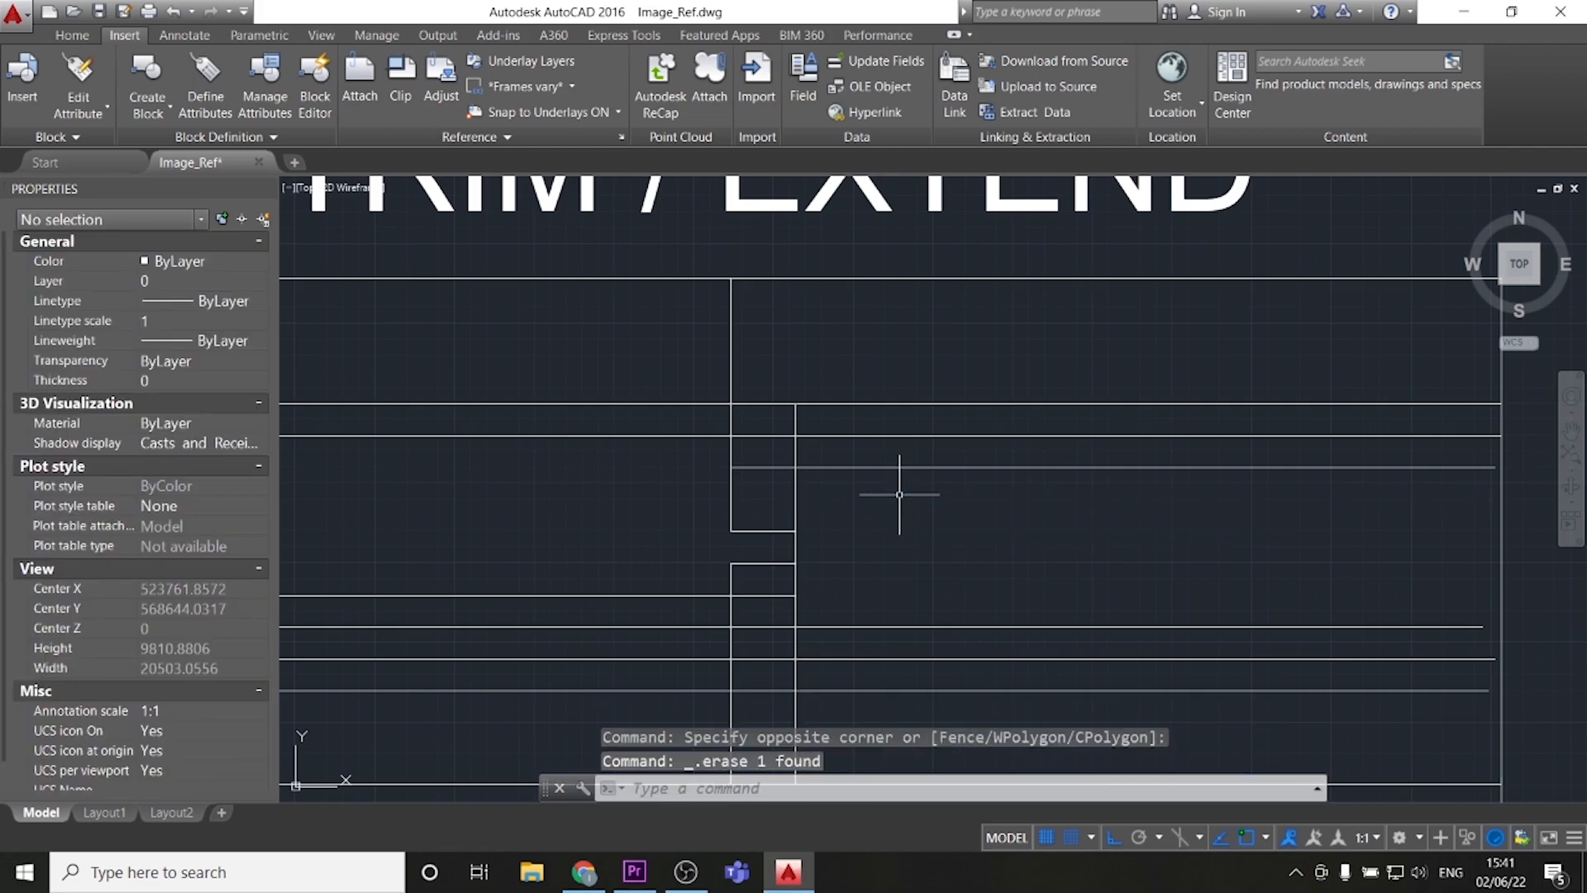
key(ctrl+z)
- Try the Erase command on the fourth horizontal line's leftover right segment, and undo it
text(erase)
key(Return)
click(909, 483)
click(885, 539)
key(Escape)
key(Escape)
key(ctrl+z)
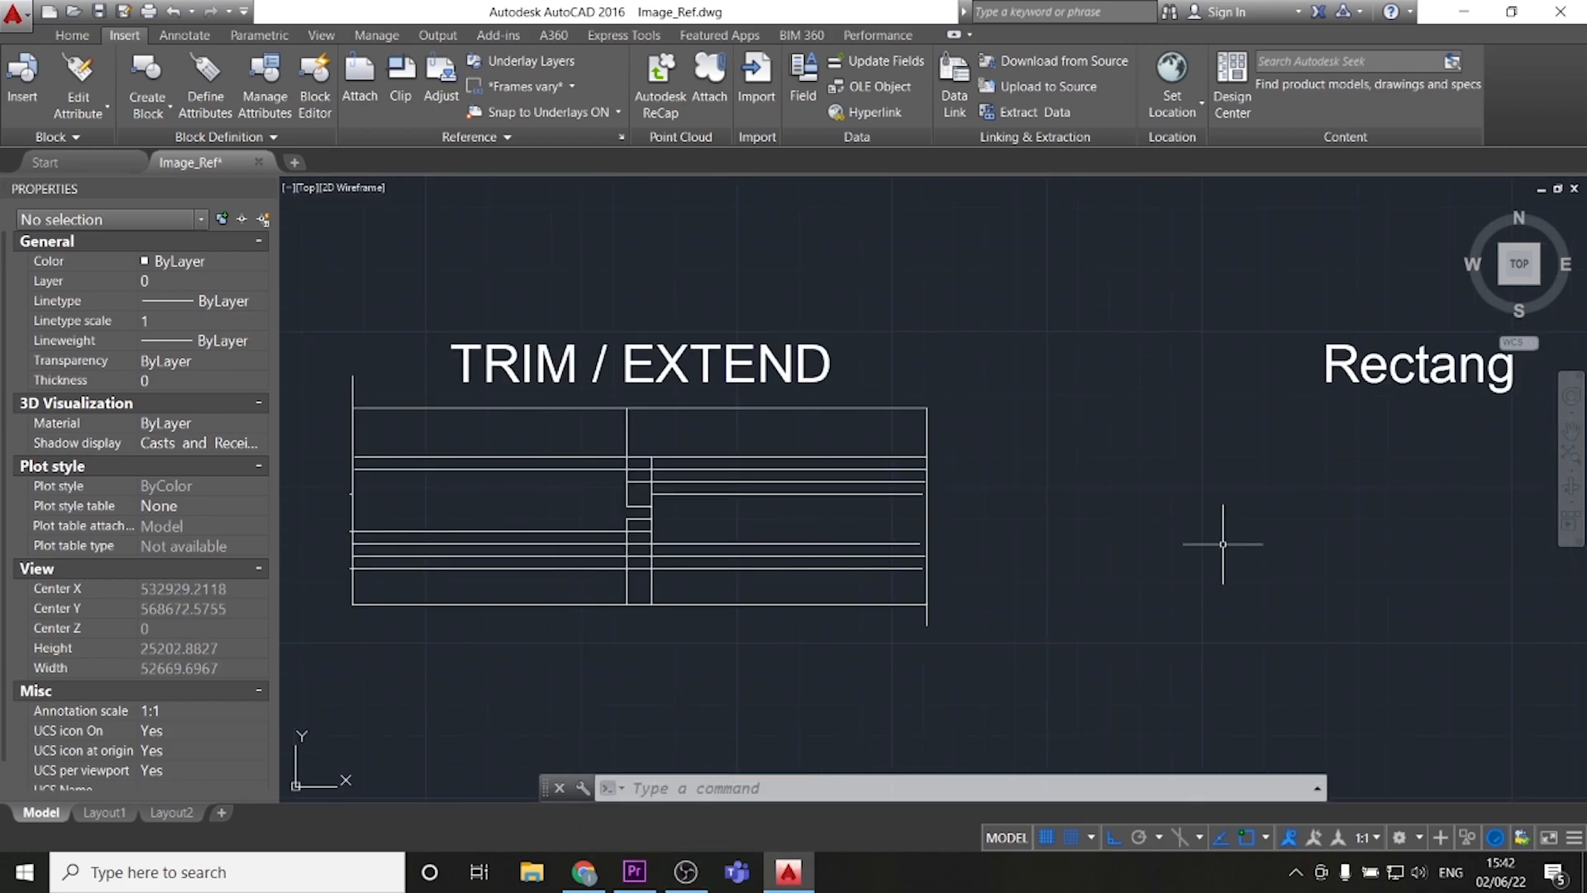
- Copy the "Rectang" label straight down to stack two copies below the original
middle_drag(1234, 534, 1189, 521)
click(1347, 472)
click(1271, 318)
text(co)
key(Return)
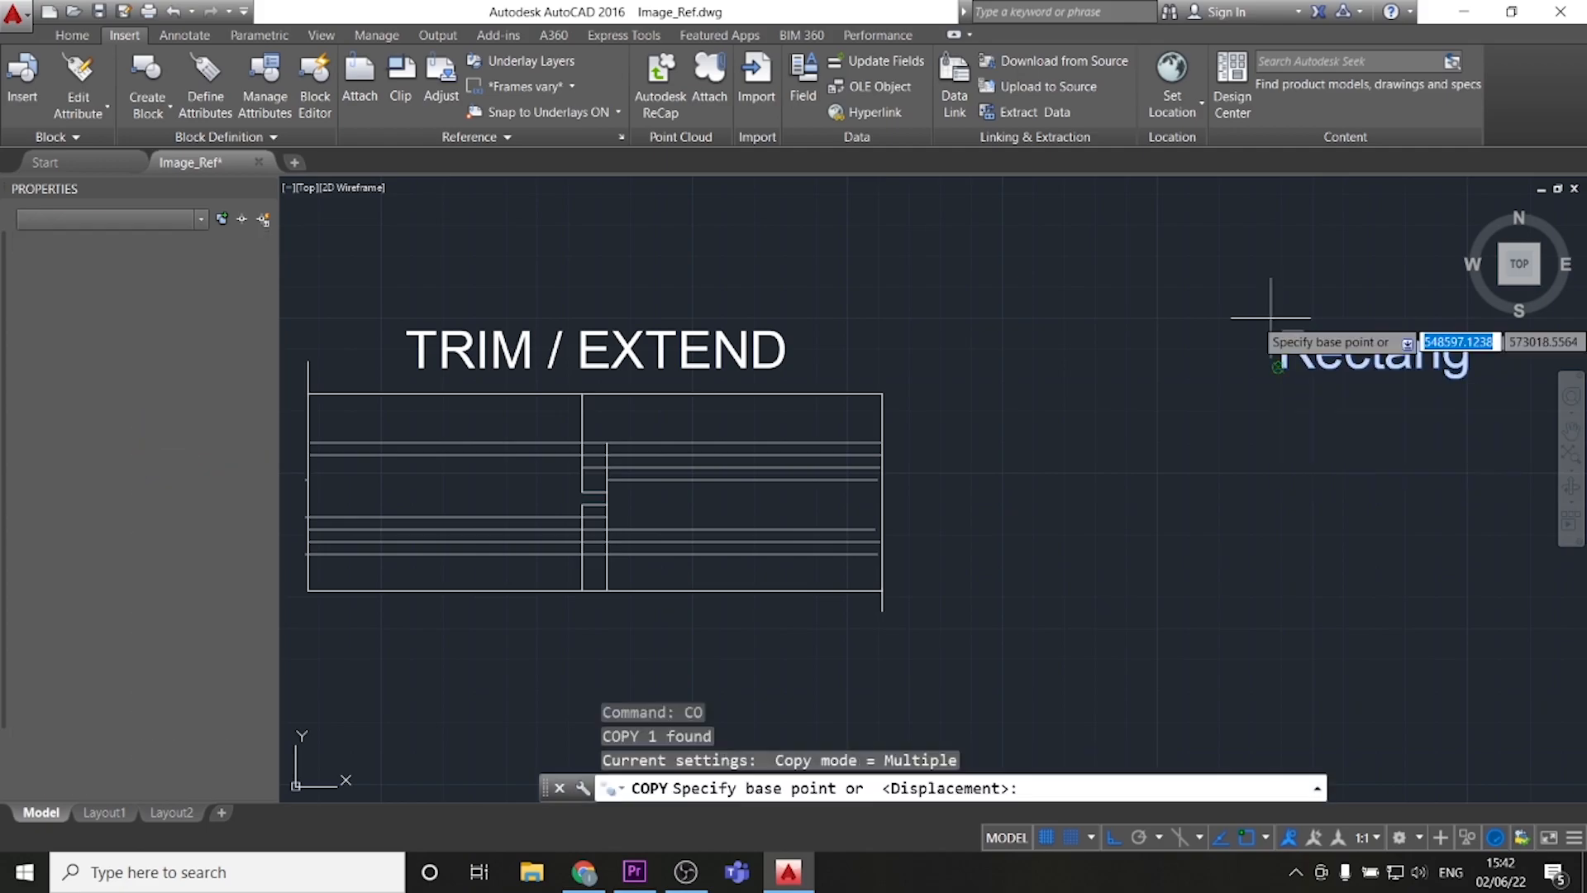
click(1195, 339)
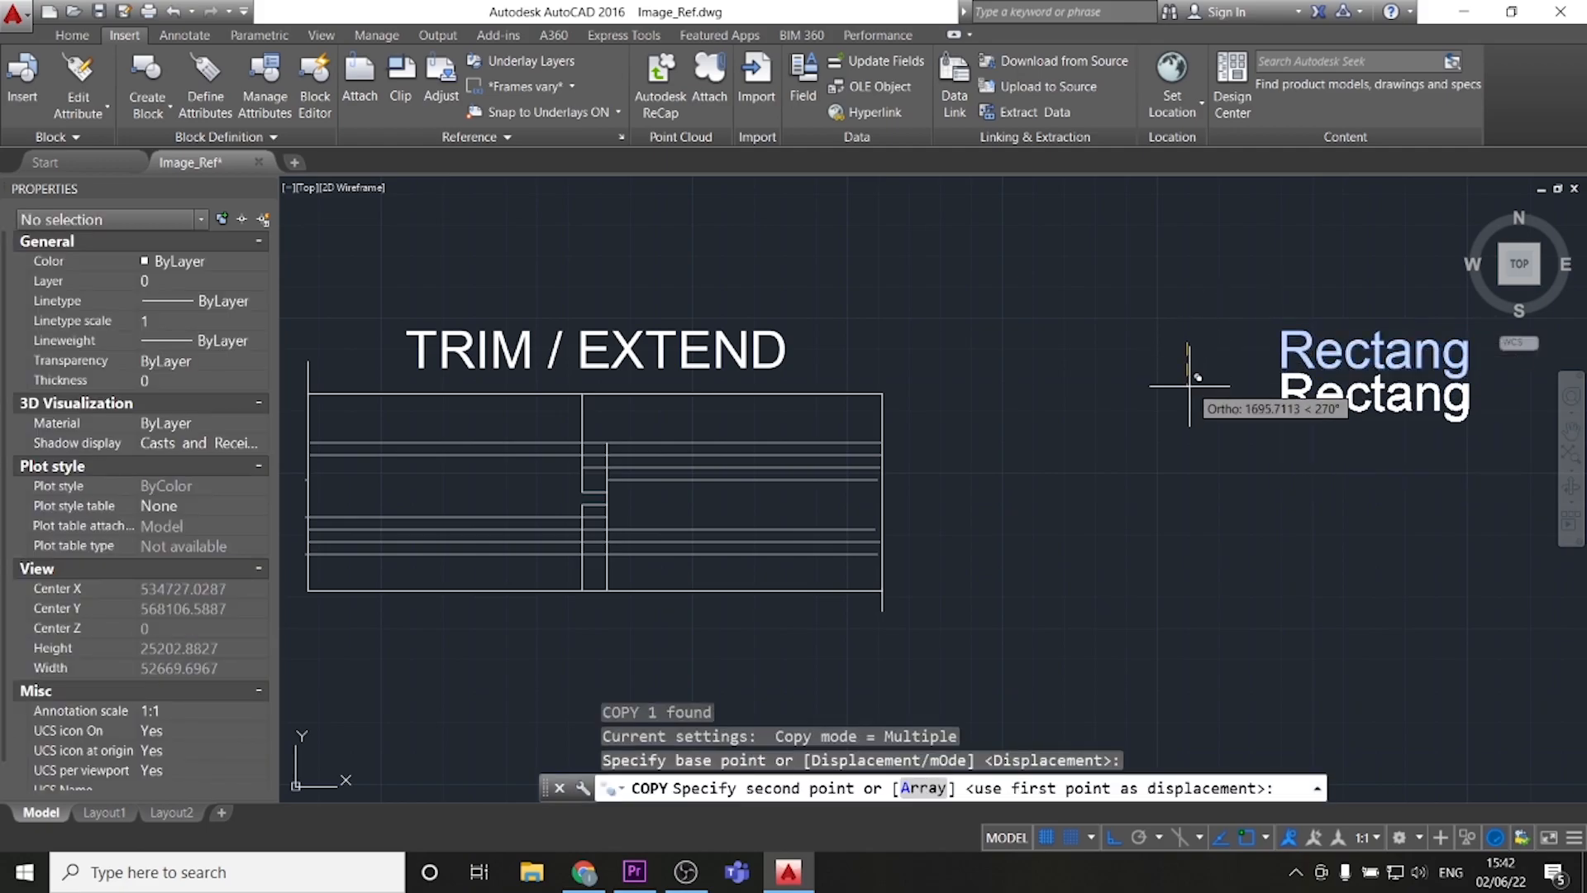
click(1189, 464)
key(Escape)
key(Escape)
- Change the text of the middle "Rectang" copy to "Trim"
click(1362, 416)
click(1347, 407)
double_click(1348, 411)
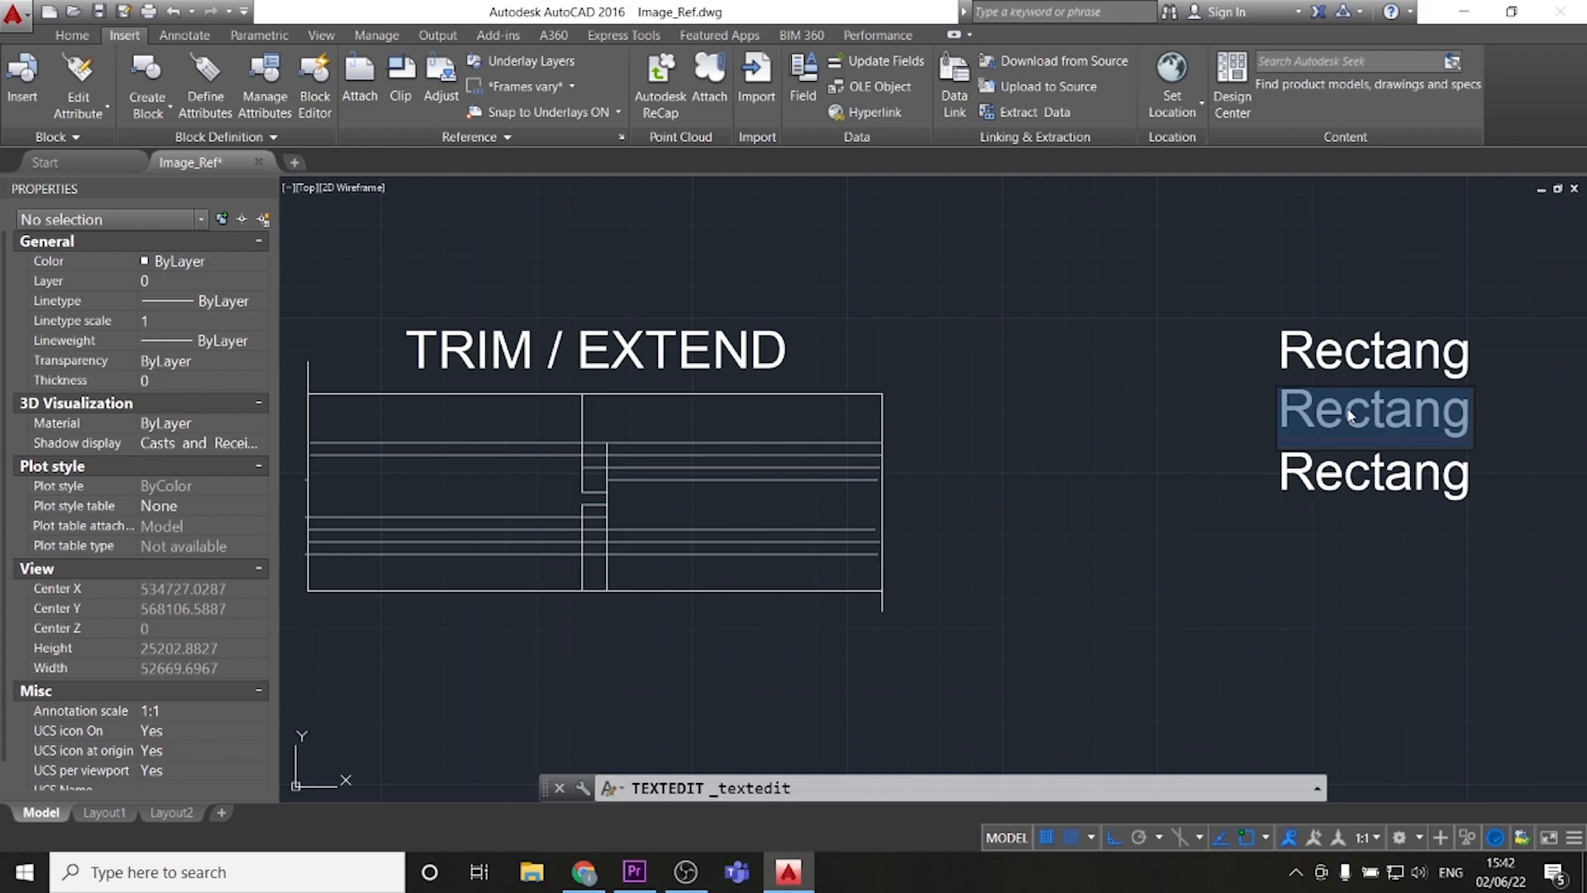
text(Trim)
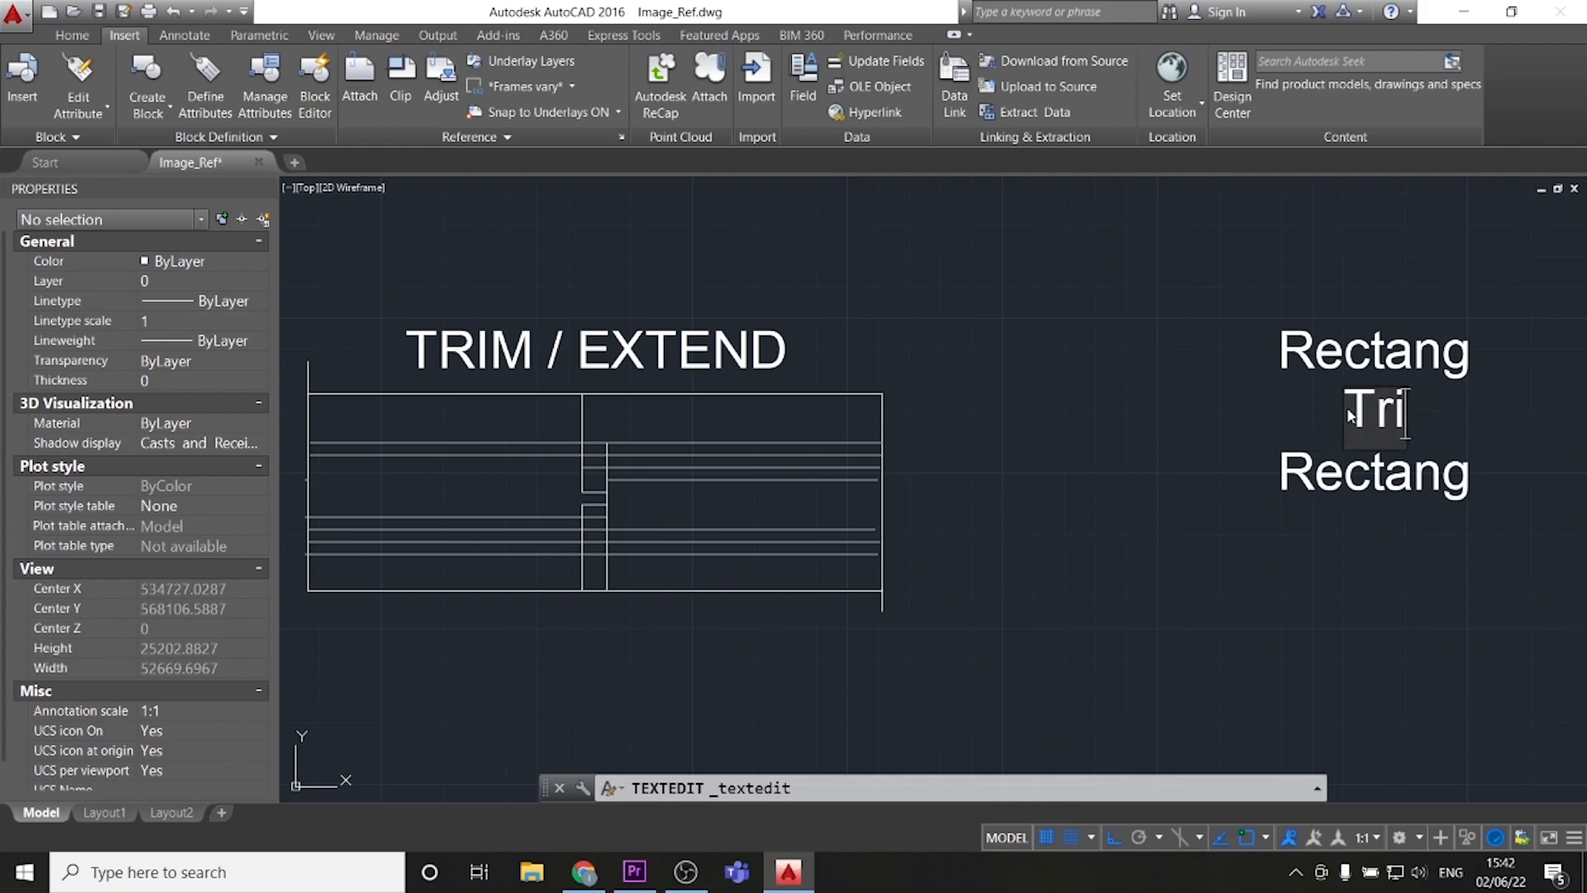
click(1324, 582)
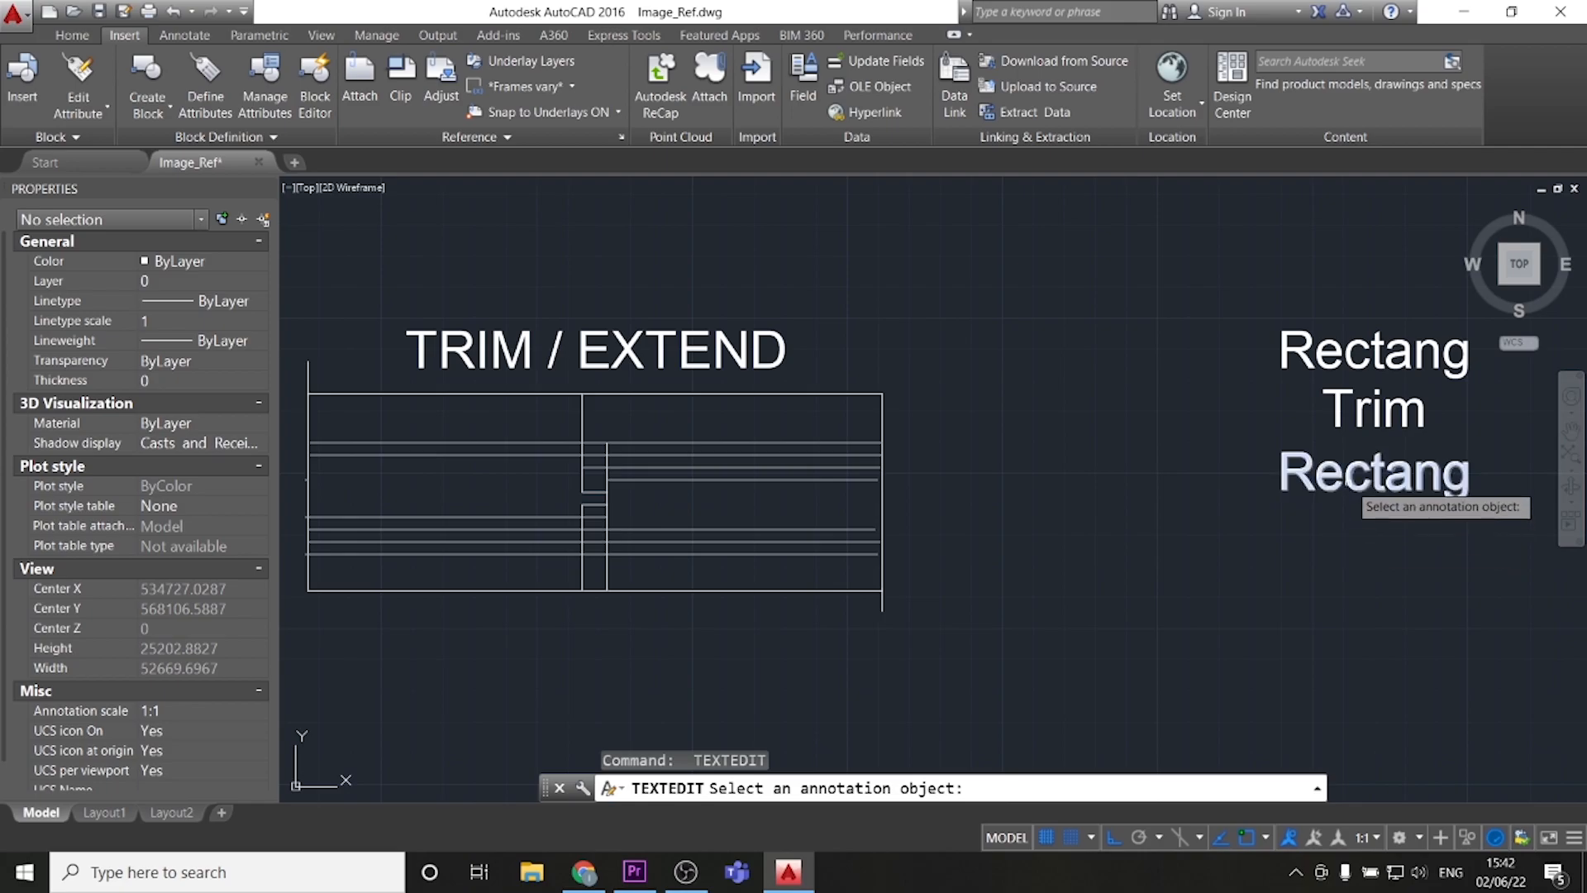
- Change the text of the lowest "Rectang" copy to "Erase" and finish text editing
double_click(1351, 488)
text(Erase)
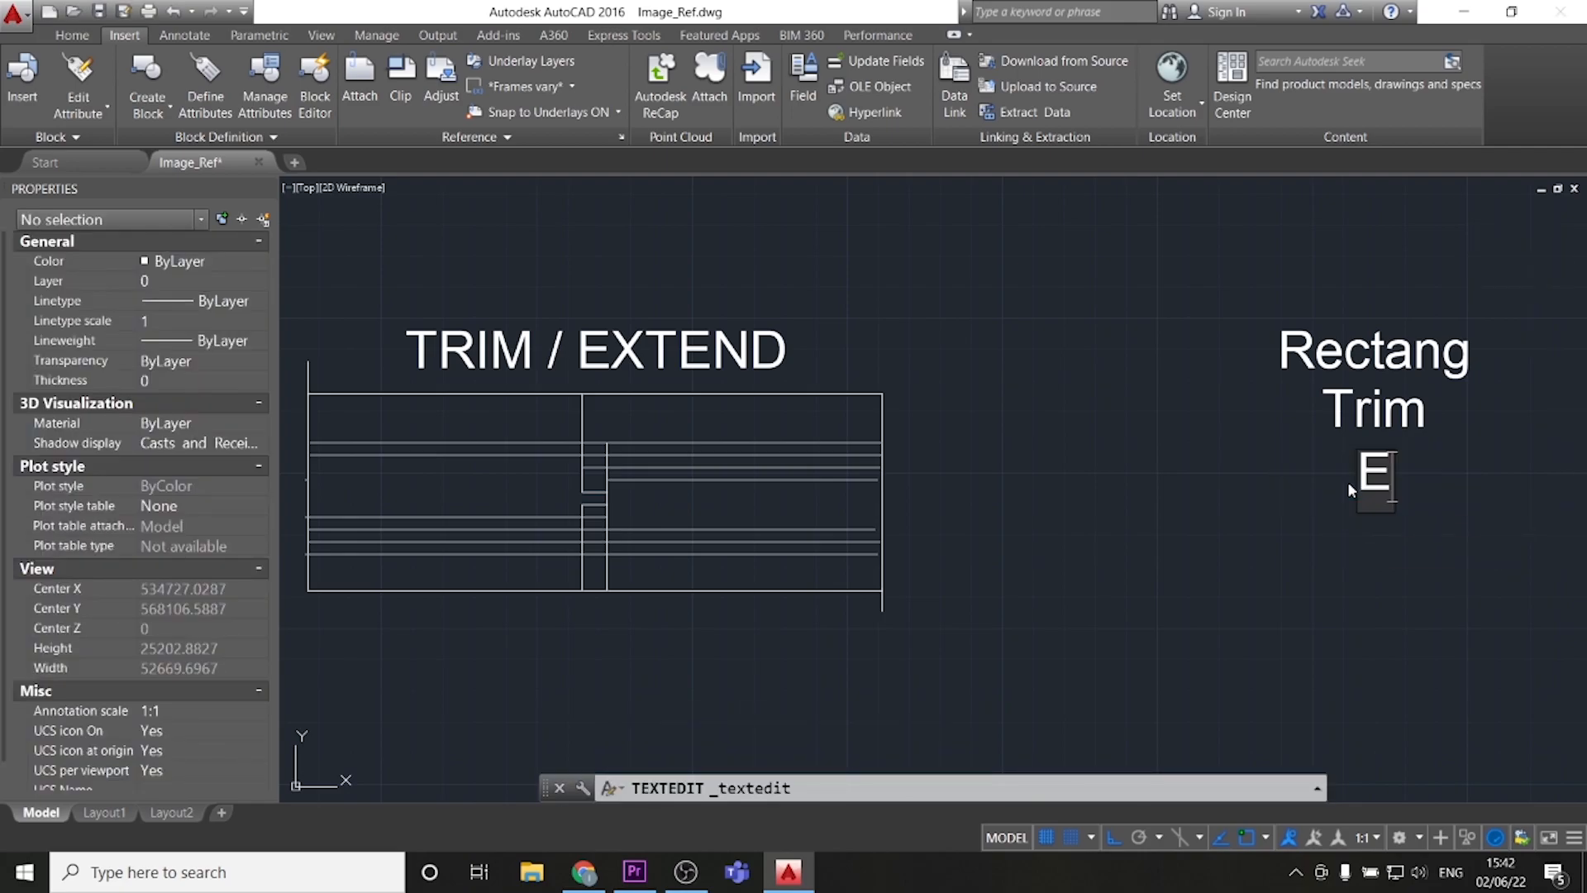
click(1318, 603)
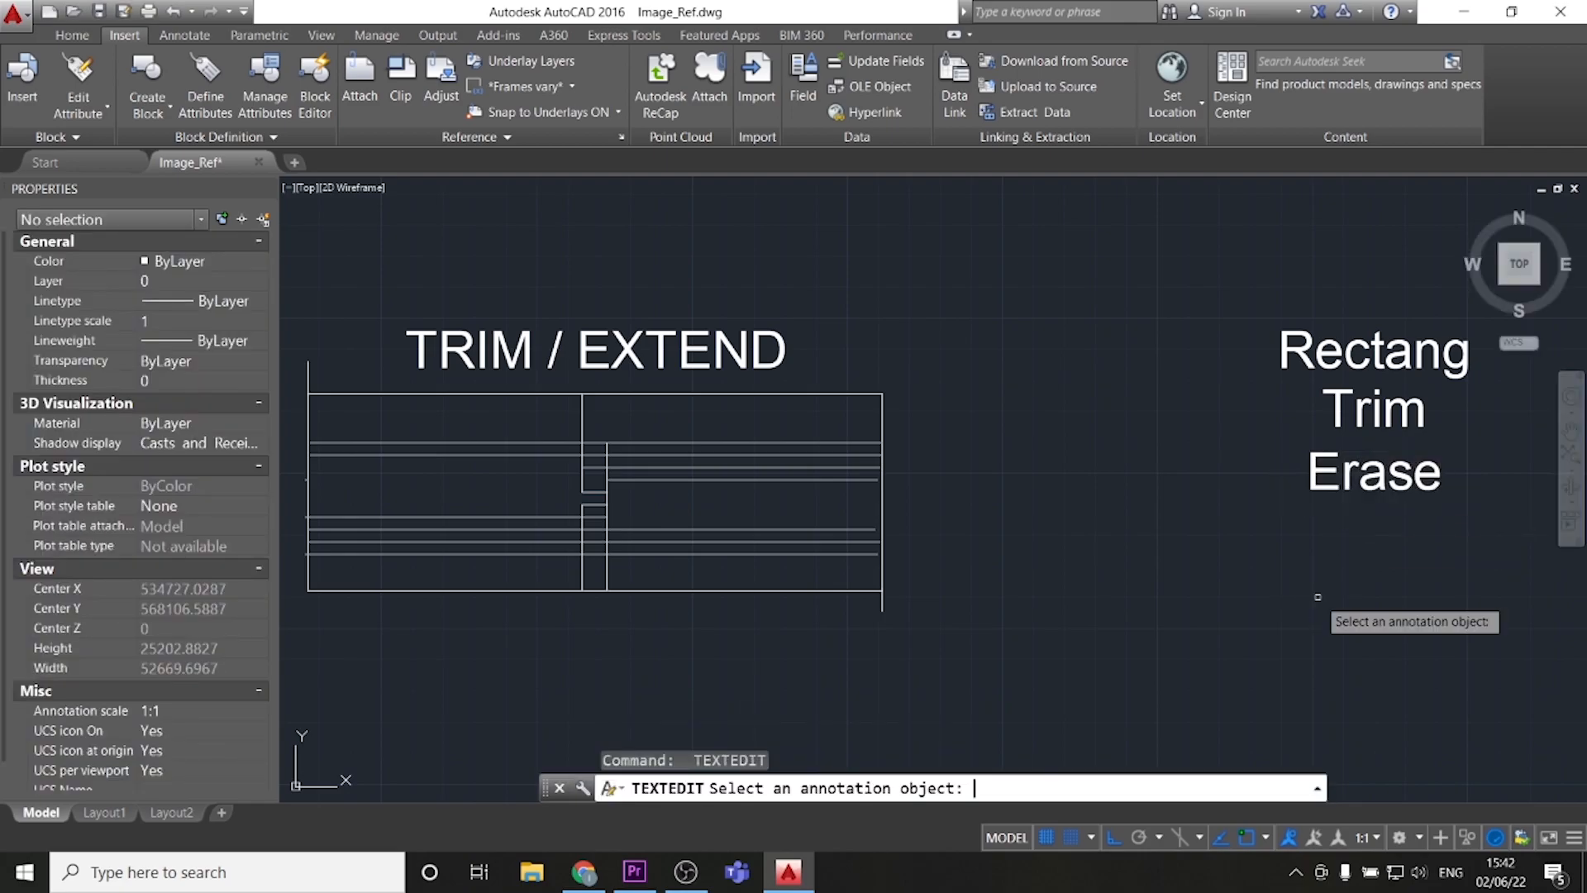
key(Escape)
key(Escape)
key(Escape)
- Extend the shortened fourth horizontal line to the rectangle's right edge, using the line and the rectangle as boundary edges, and inspect the joint
middle_drag(1178, 477, 1197, 481)
mouse_move(762, 551)
middle_down()
mouse_move(1058, 562)
mouse_move(864, 554)
middle_up()
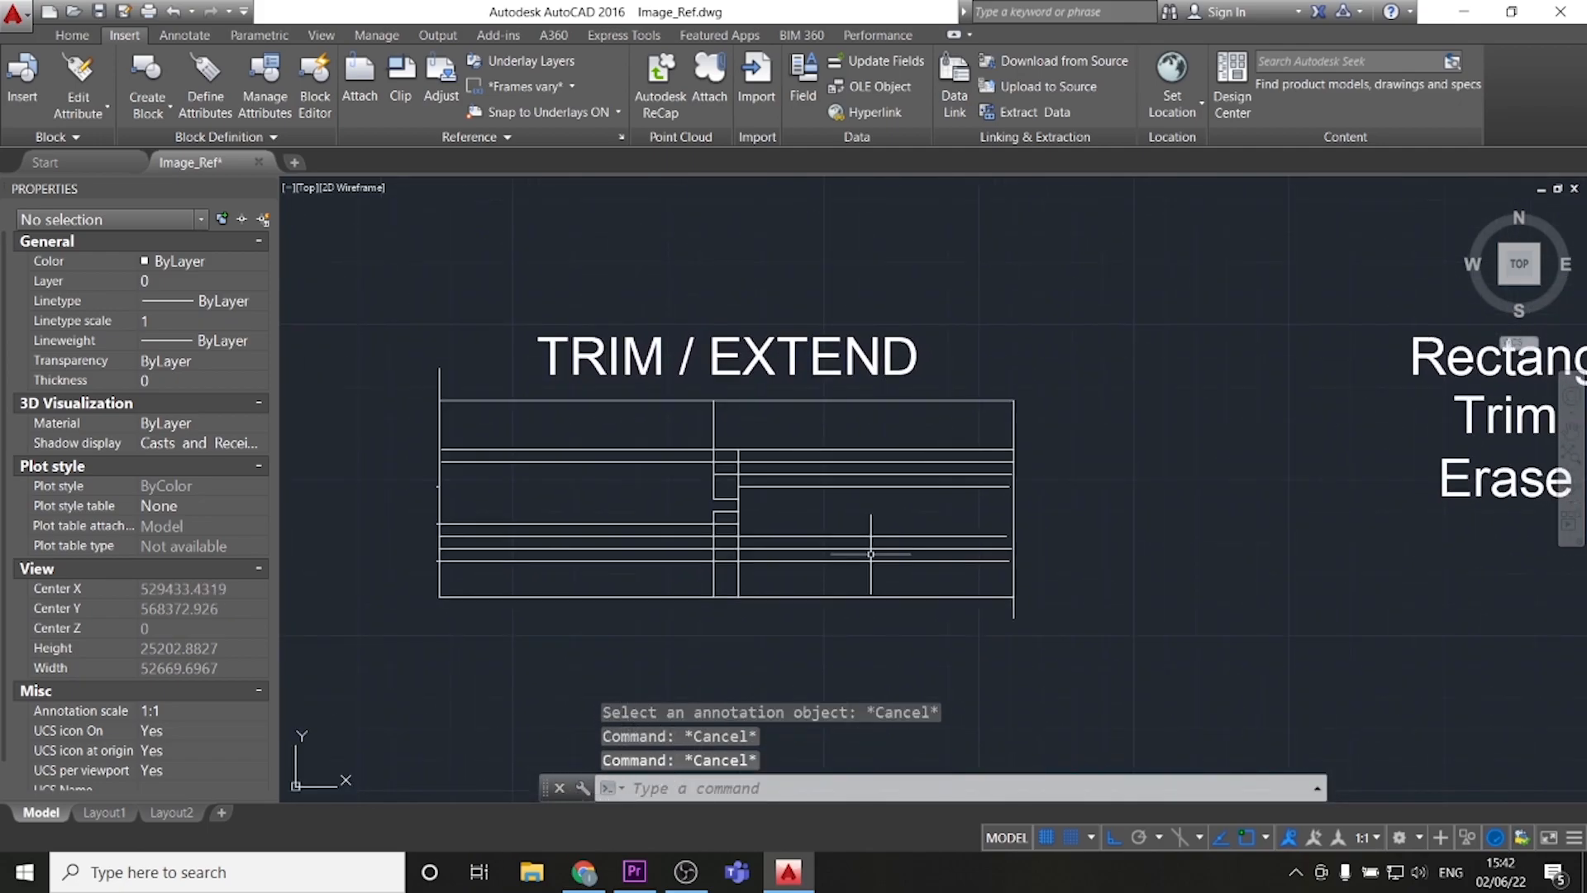
scroll(652, 483, up, 2)
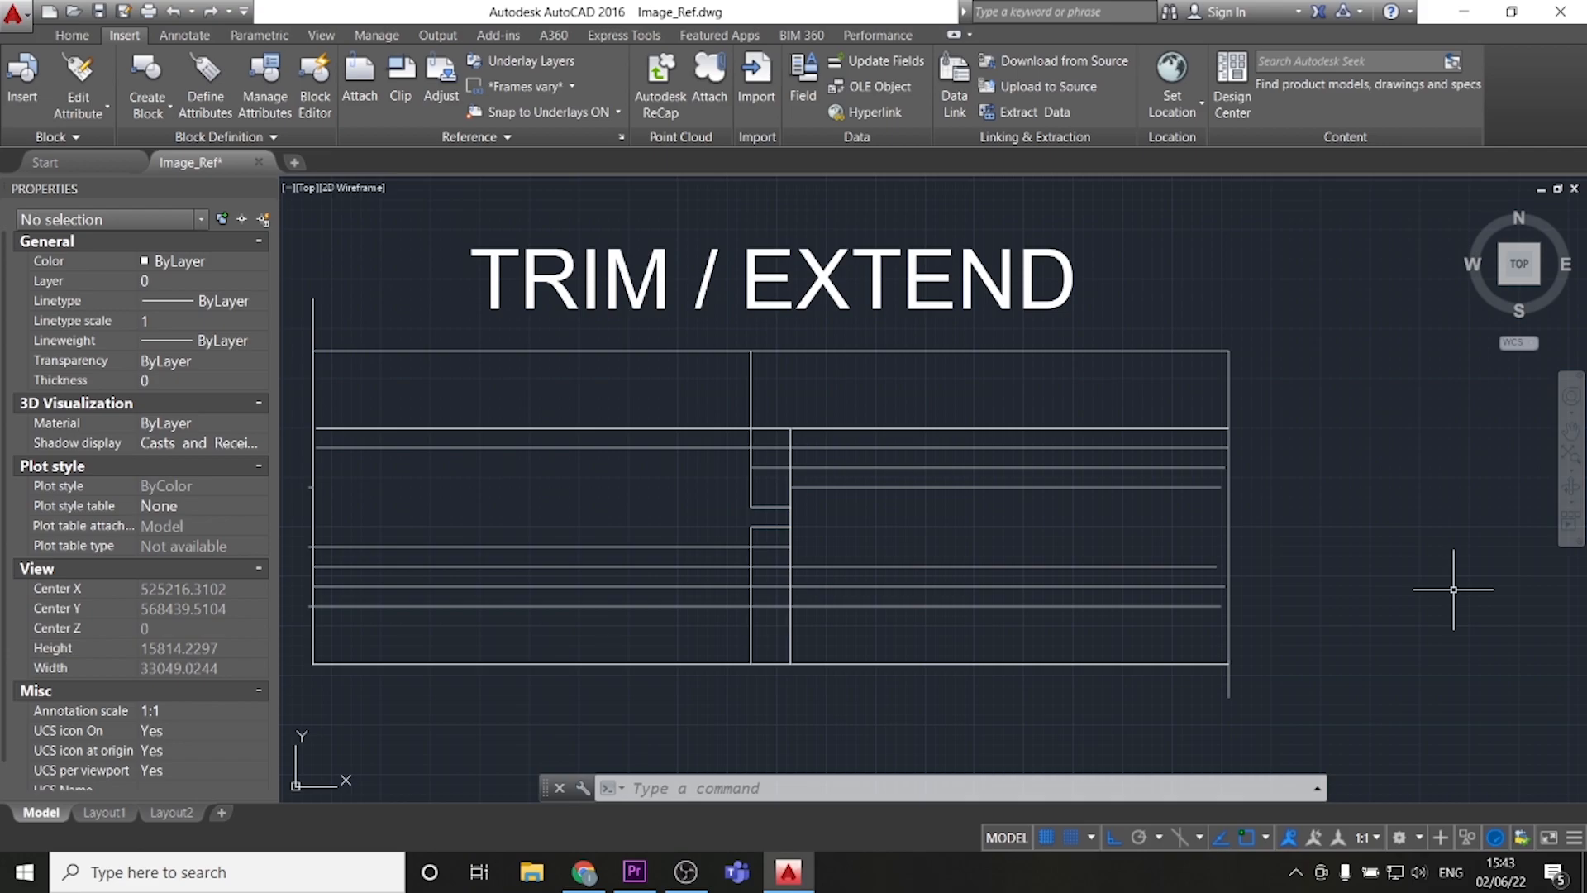
middle_drag(1292, 599, 1408, 563)
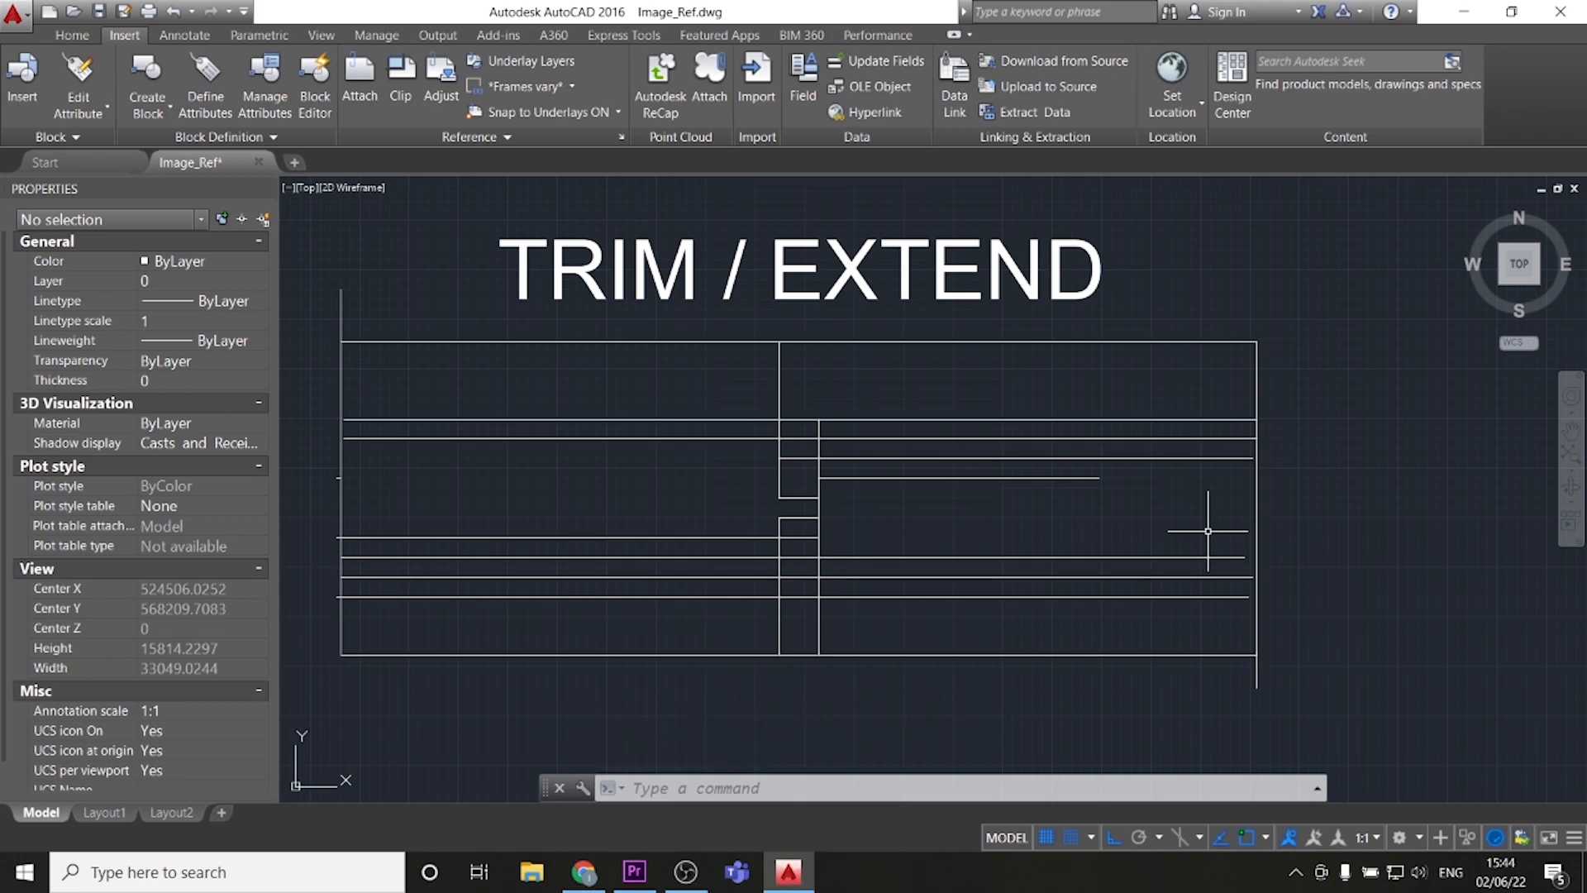
text(extend)
key(Return)
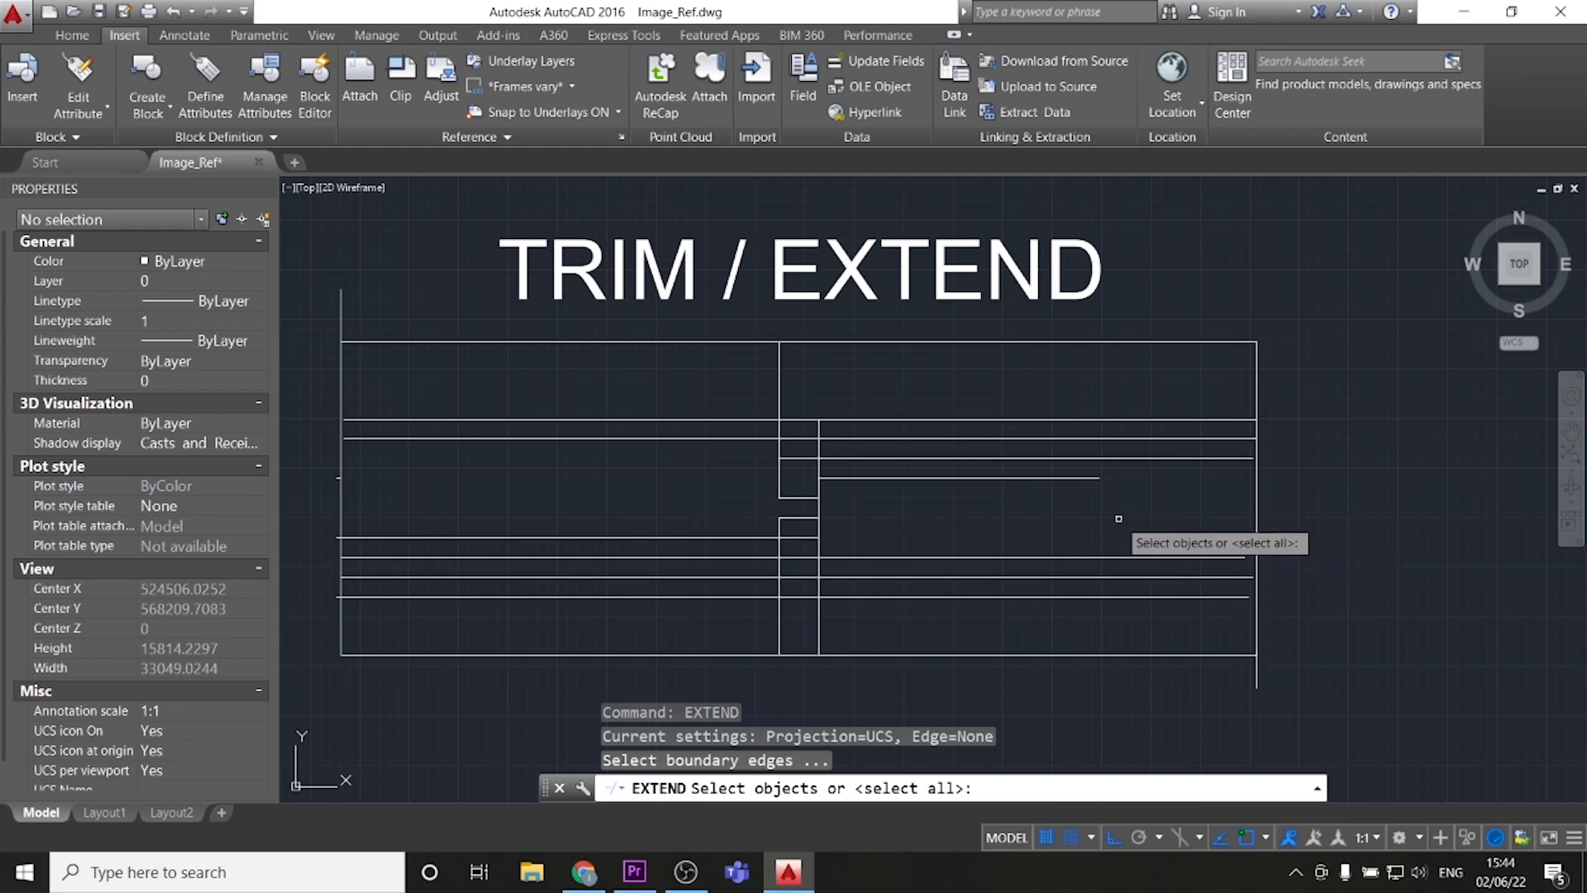
middle_drag(1120, 519, 1151, 538)
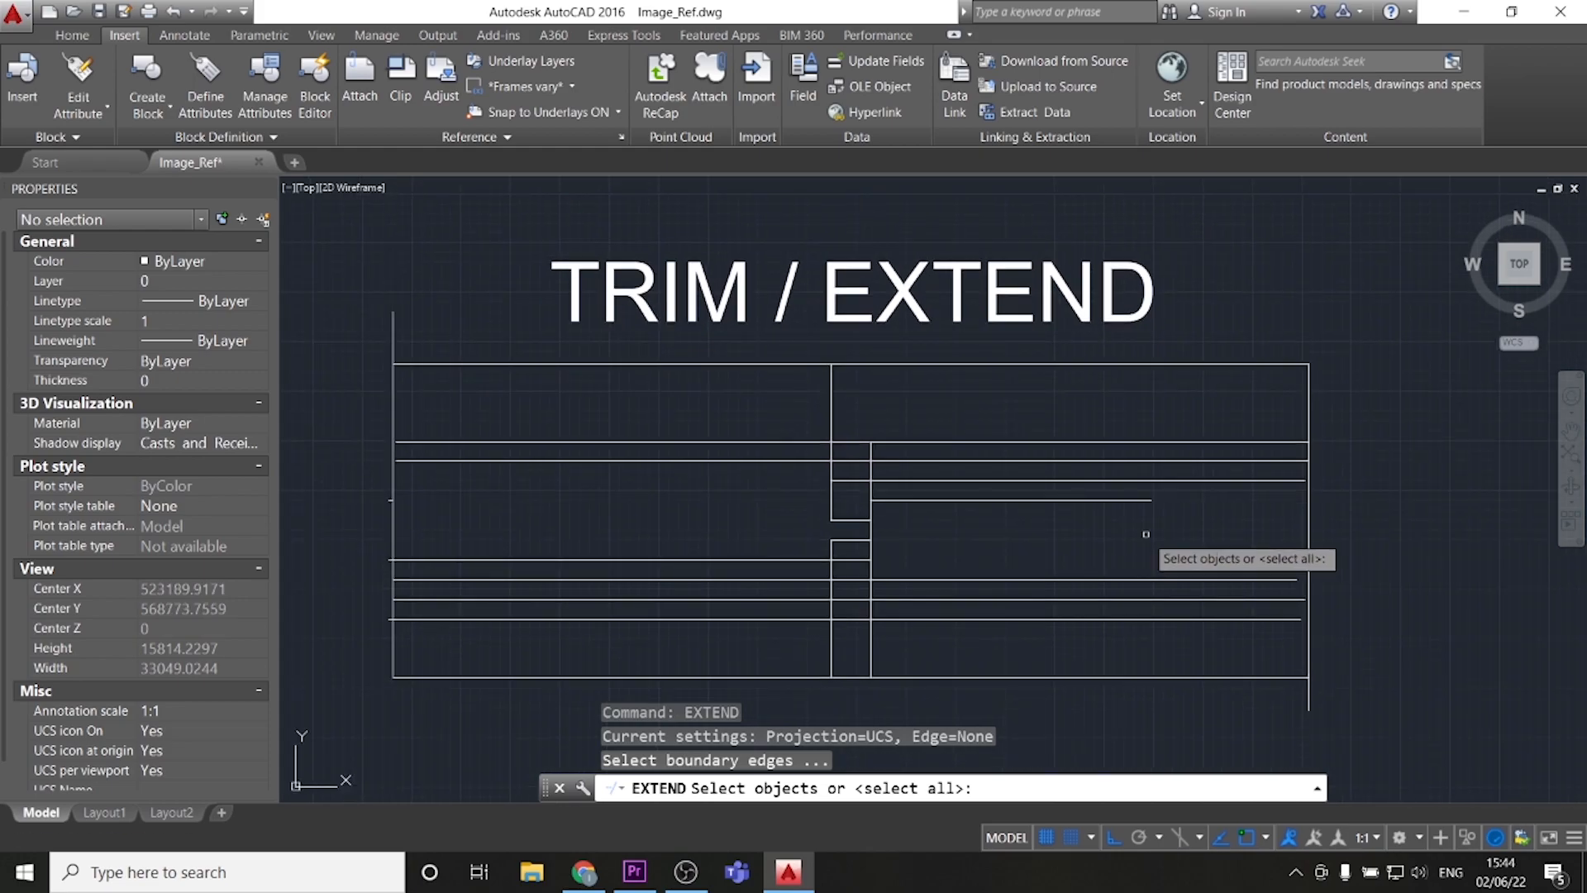
click(1153, 489)
click(1099, 533)
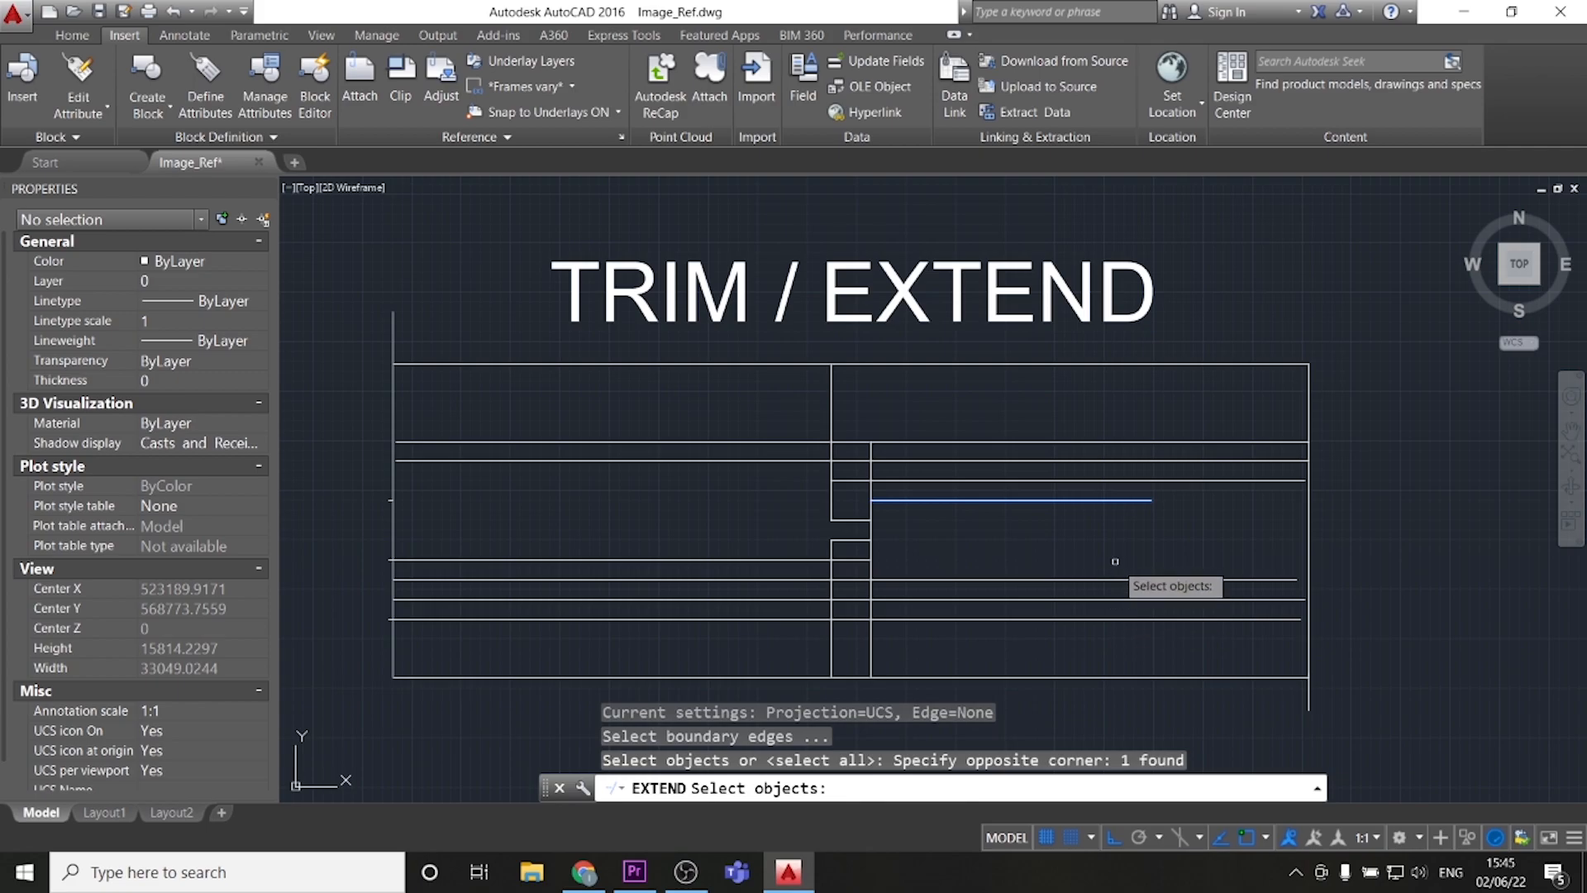
scroll(1289, 521, up, 2)
click(1388, 533)
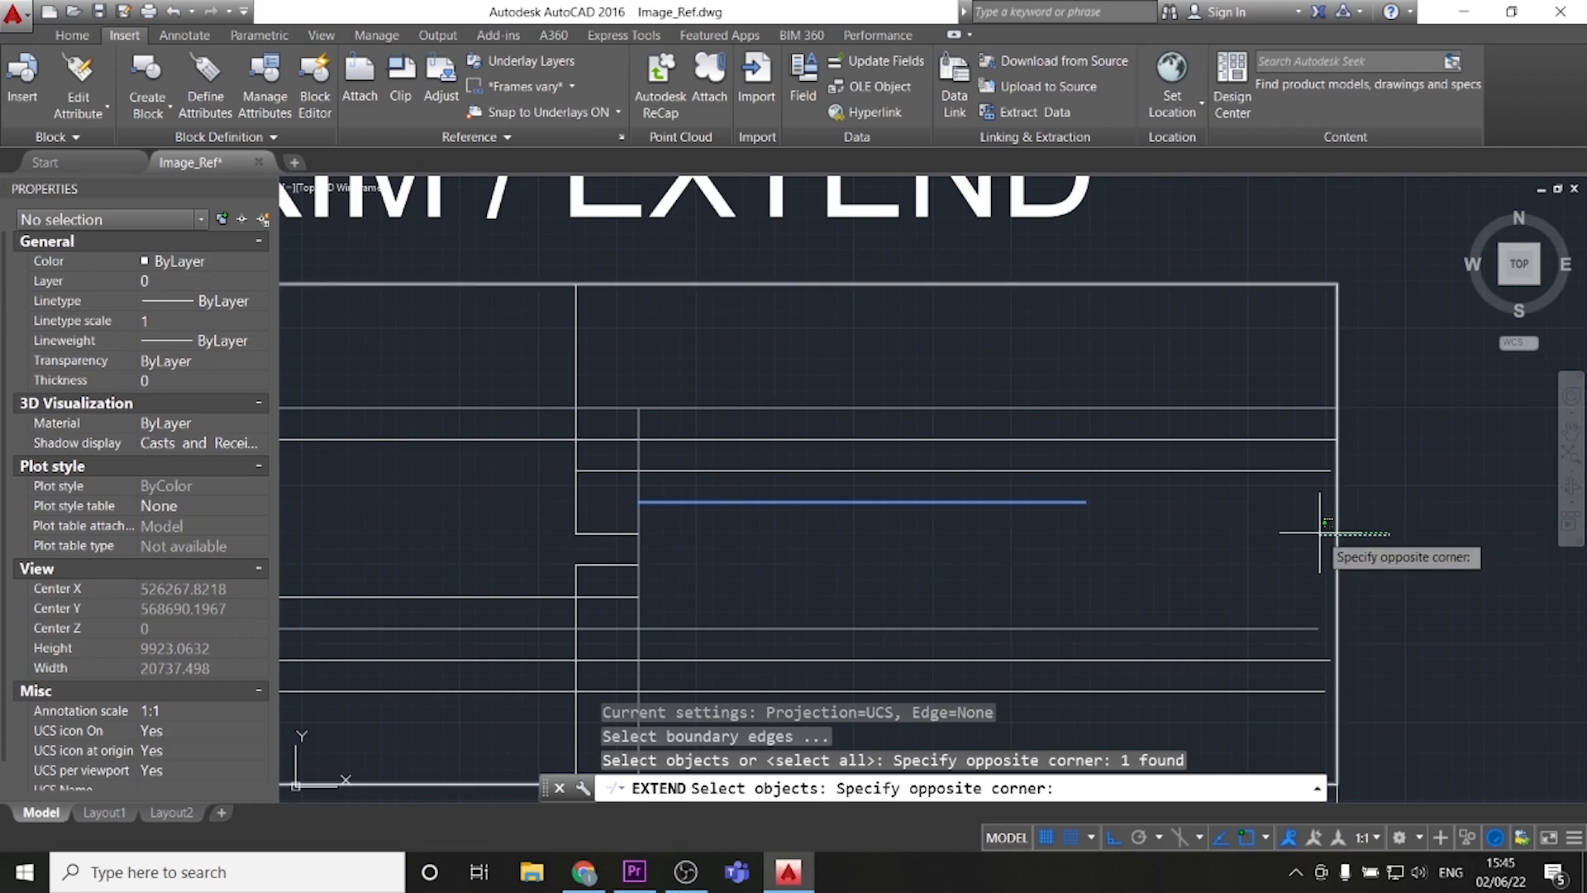
click(1319, 532)
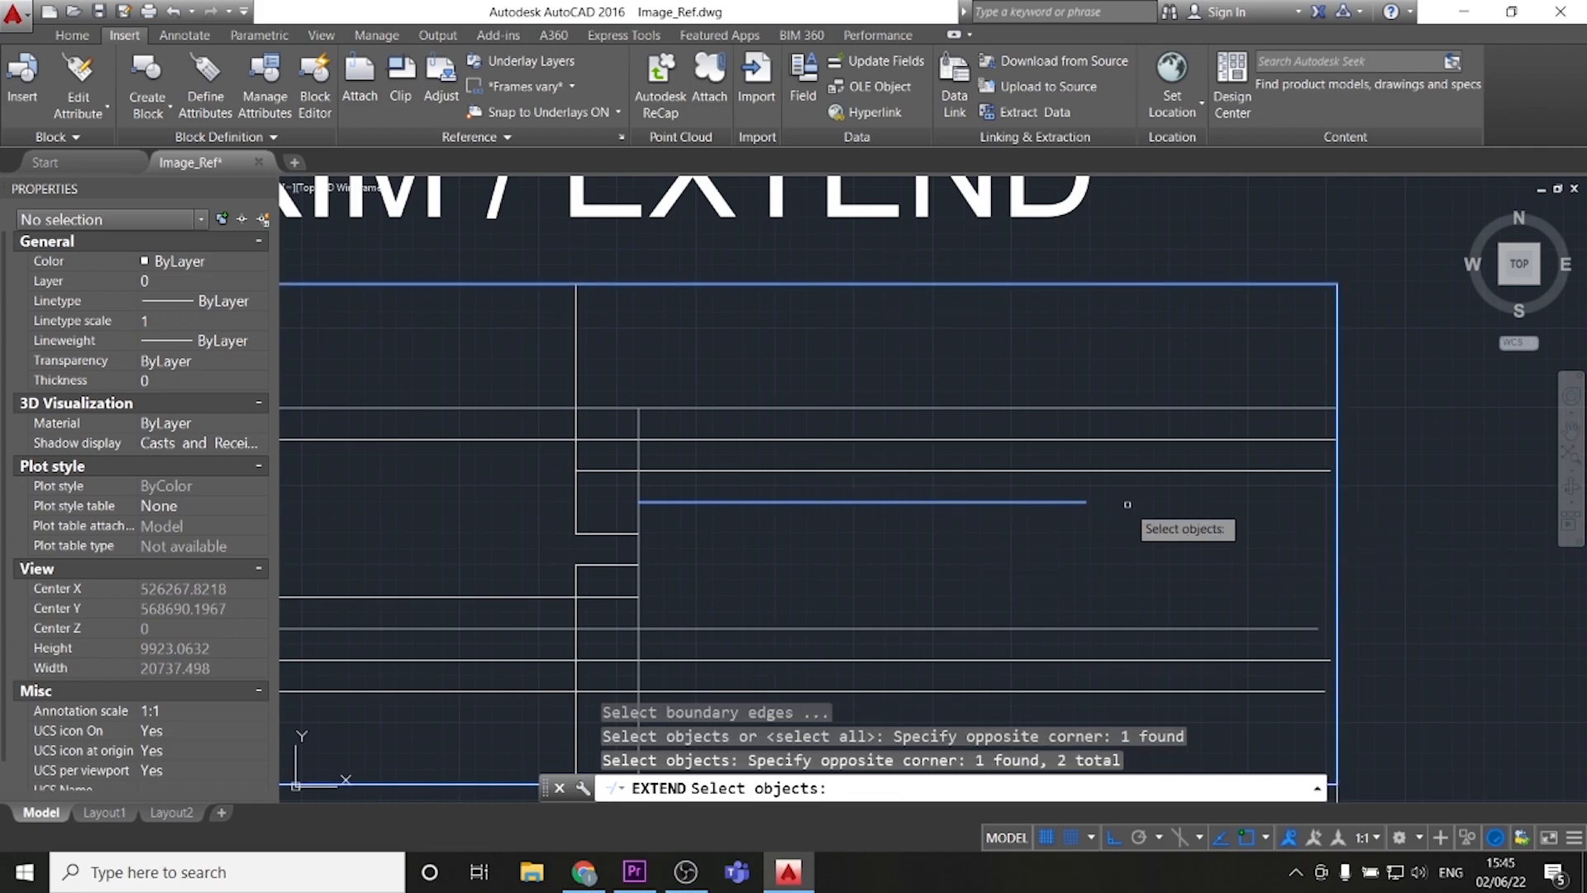
key(Return)
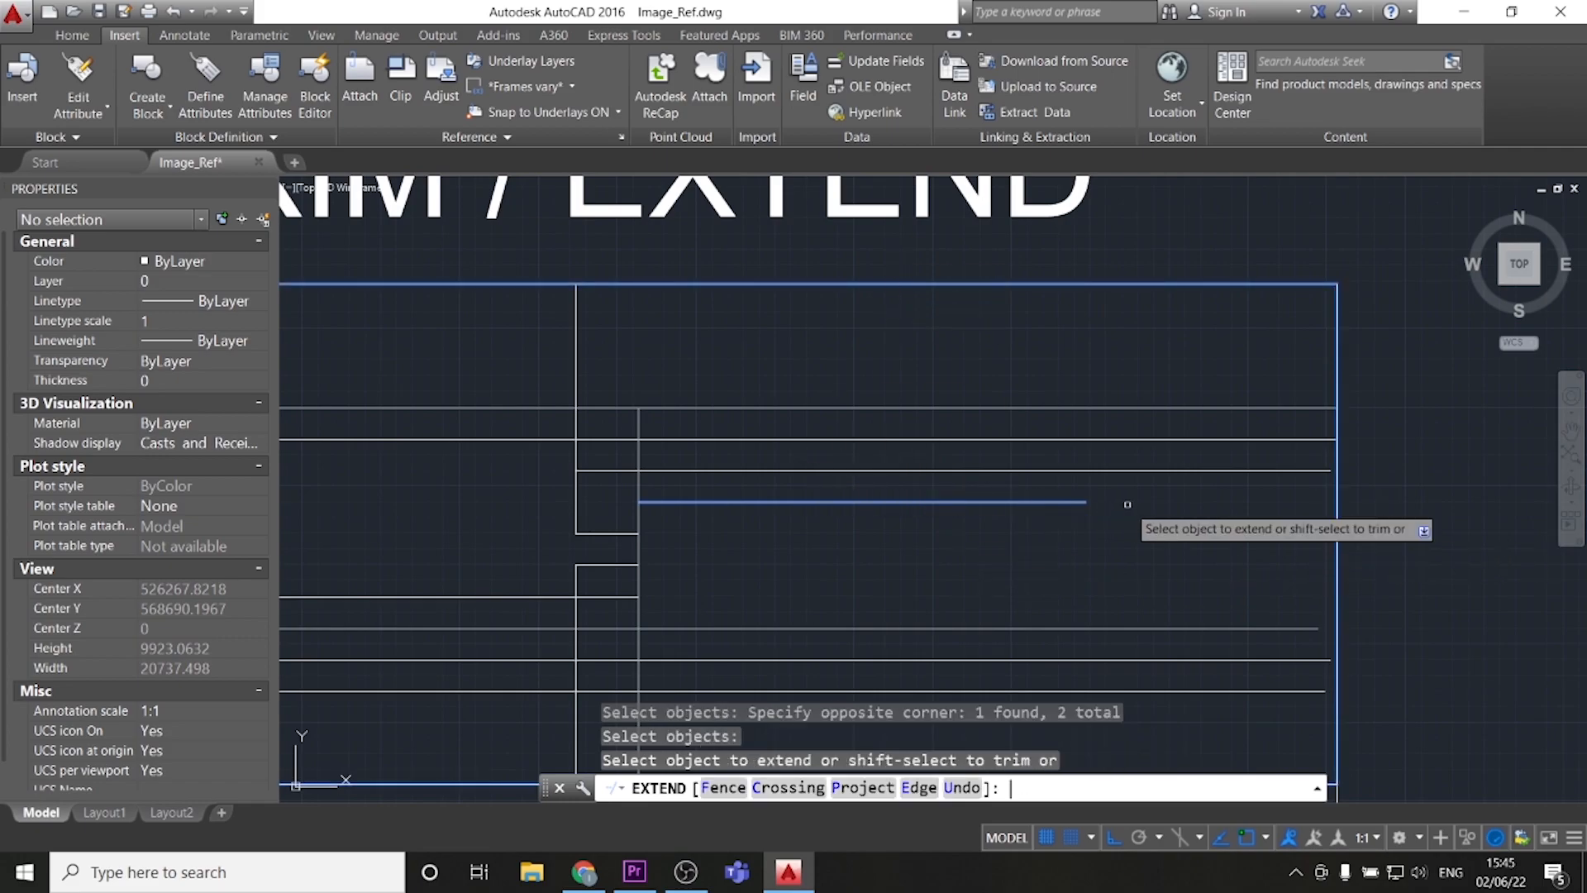
click(1054, 502)
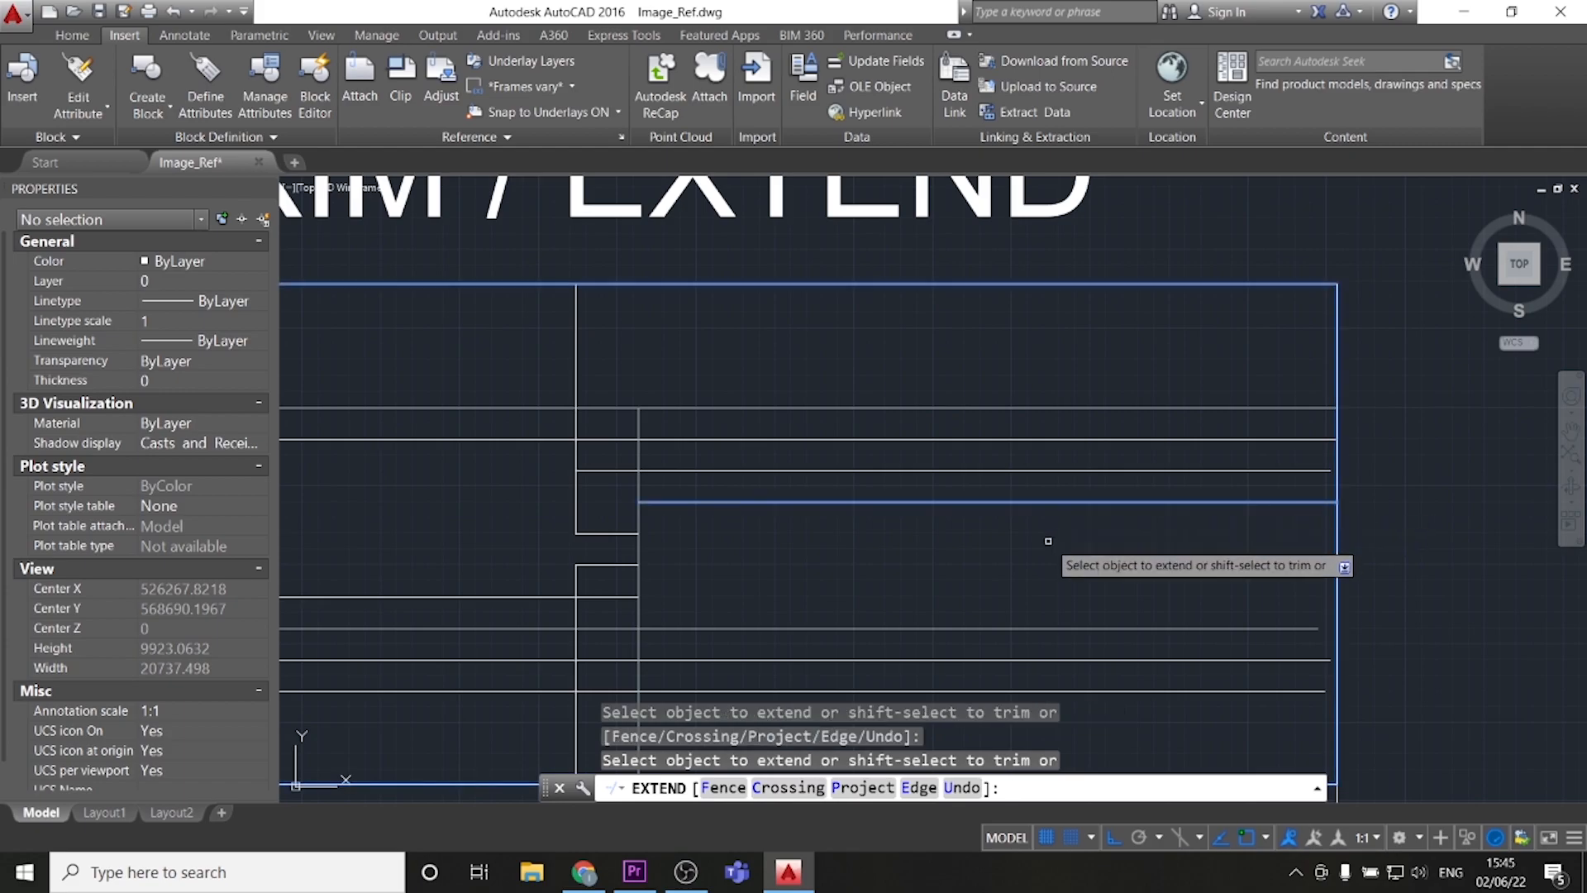
key(Escape)
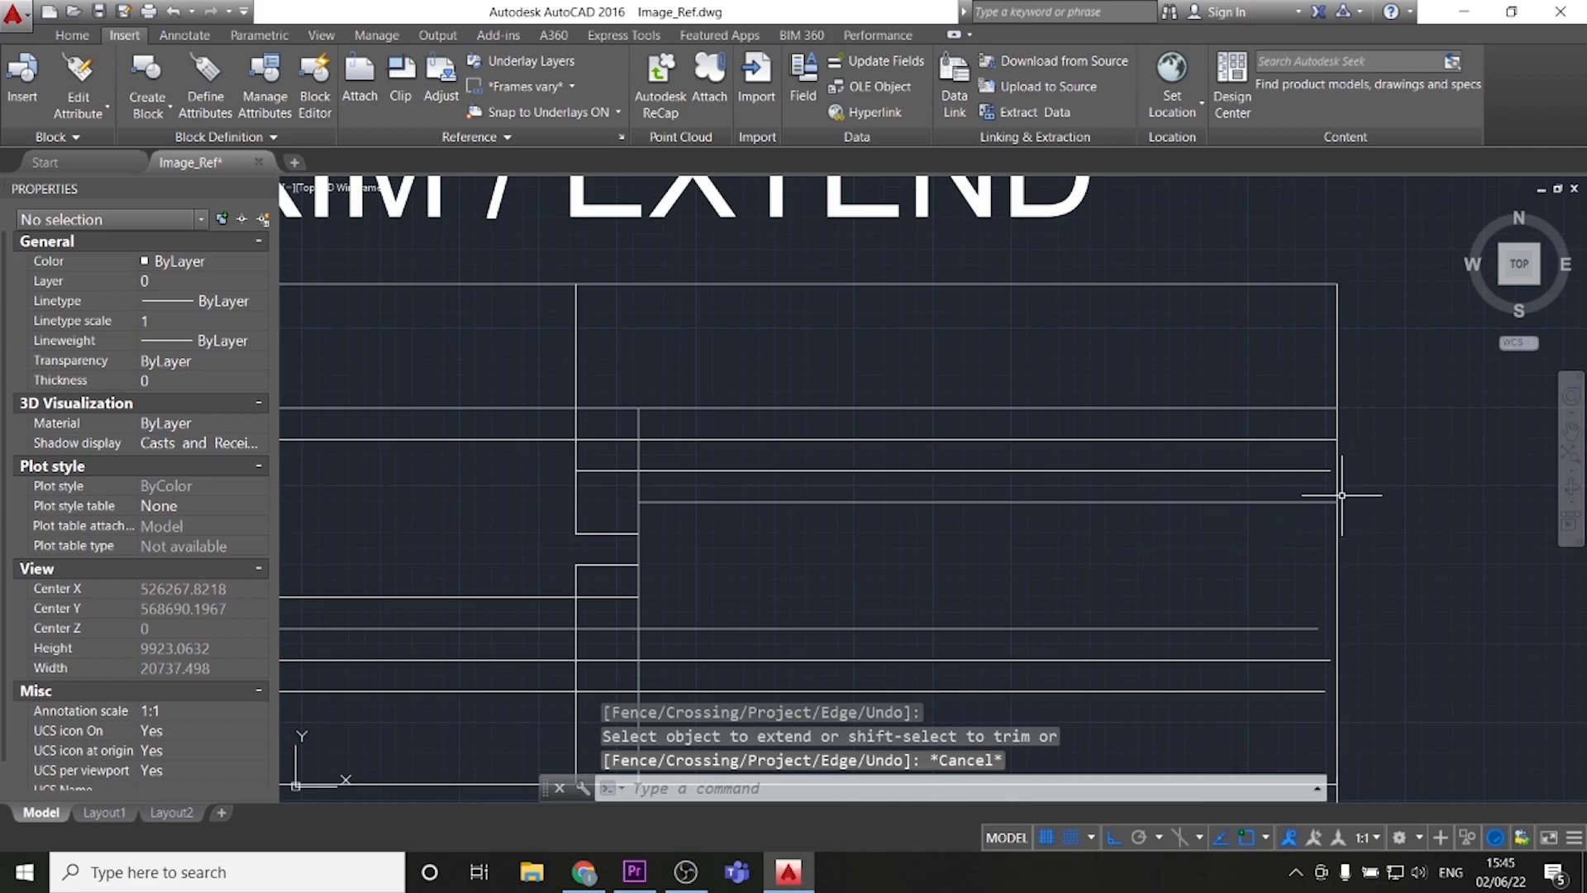
scroll(1342, 496, up, 10)
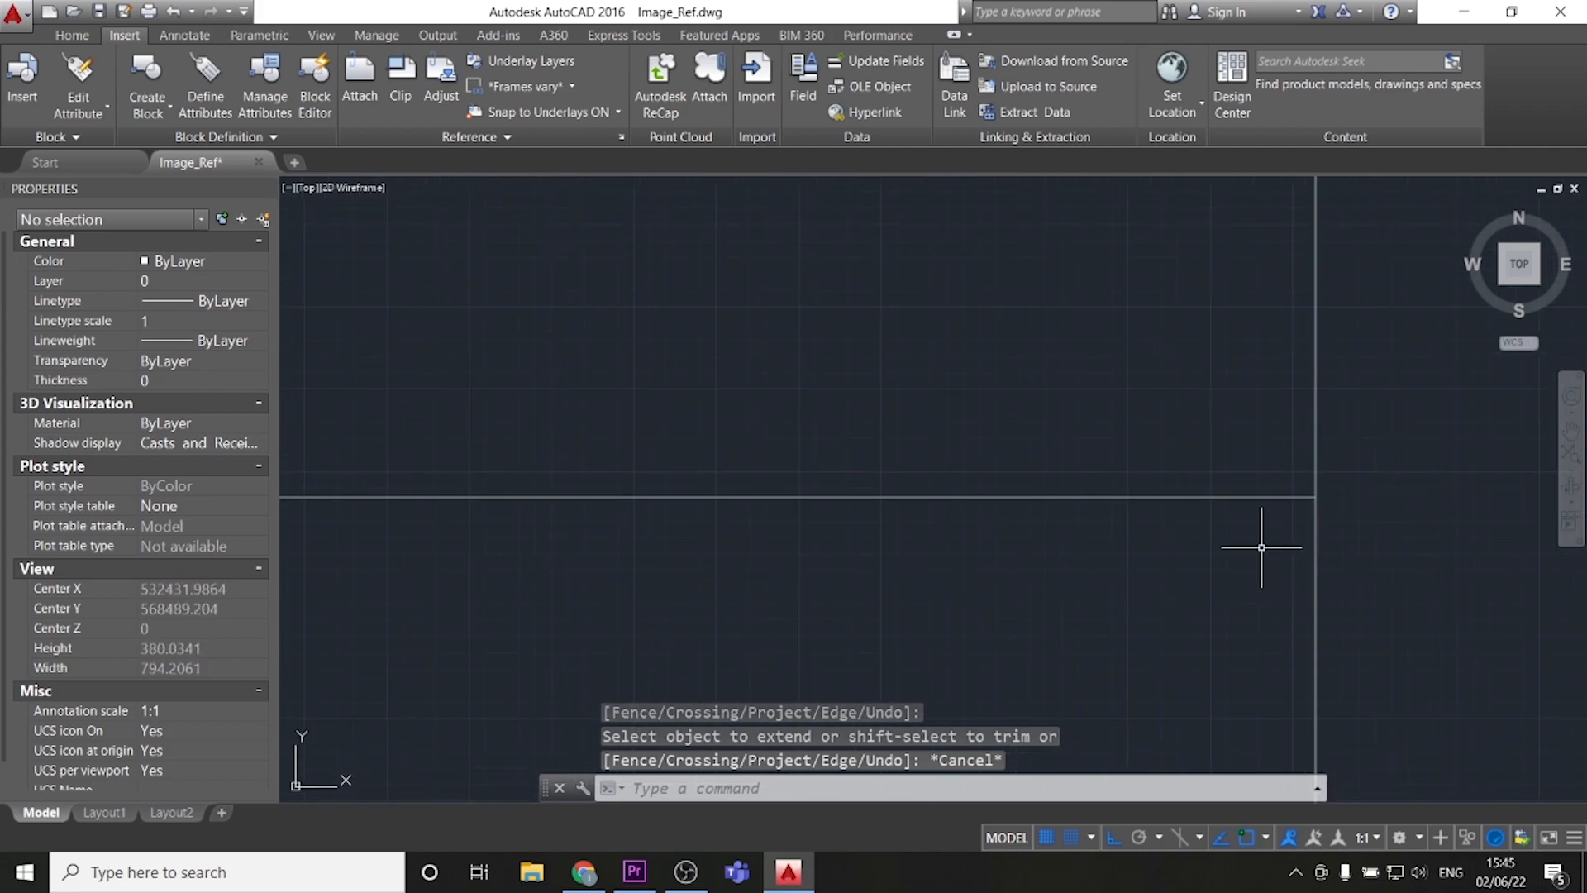
scroll(1283, 505, down, 13)
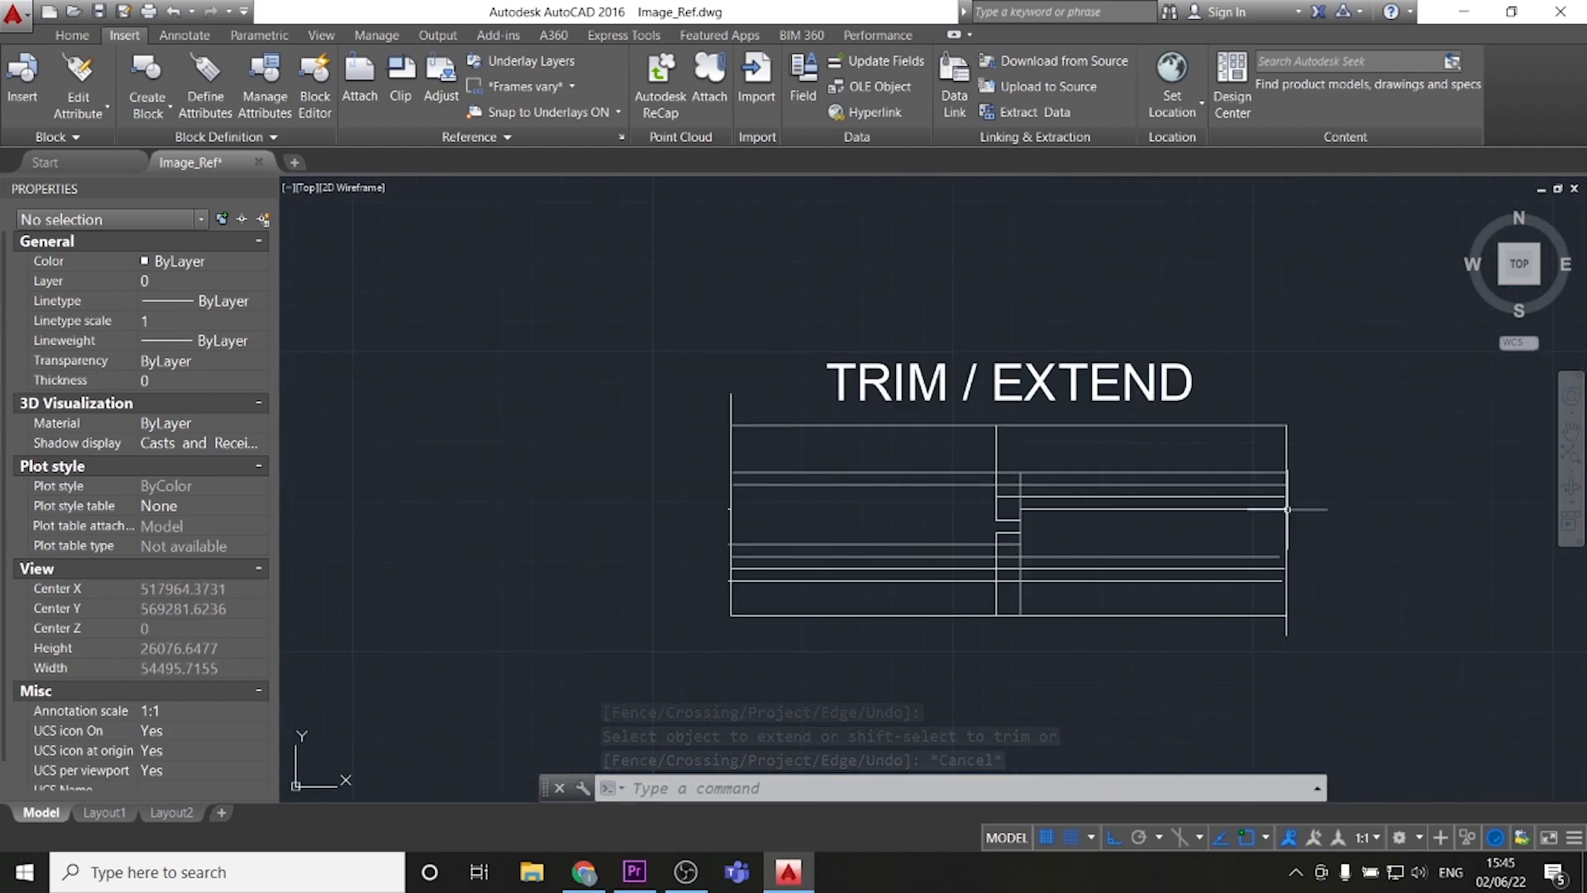
- Extend the eighth and tenth horizontal lines to the rectangle's right edge, with all objects as boundary edges
scroll(1199, 538, up, 2)
text(EXTEND)
key(Return)
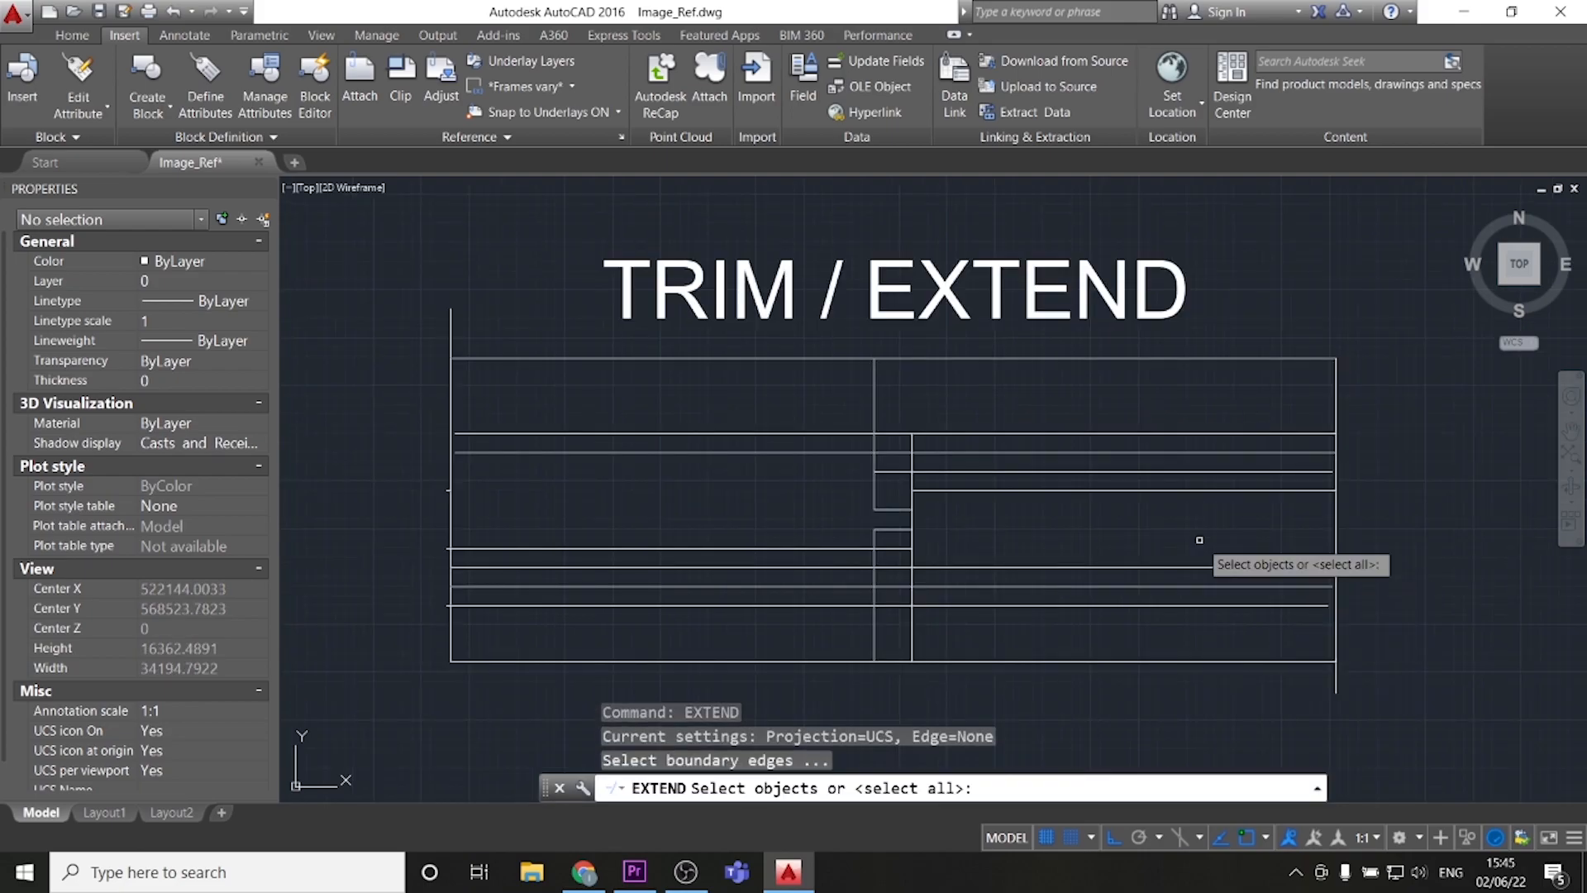
key(Return)
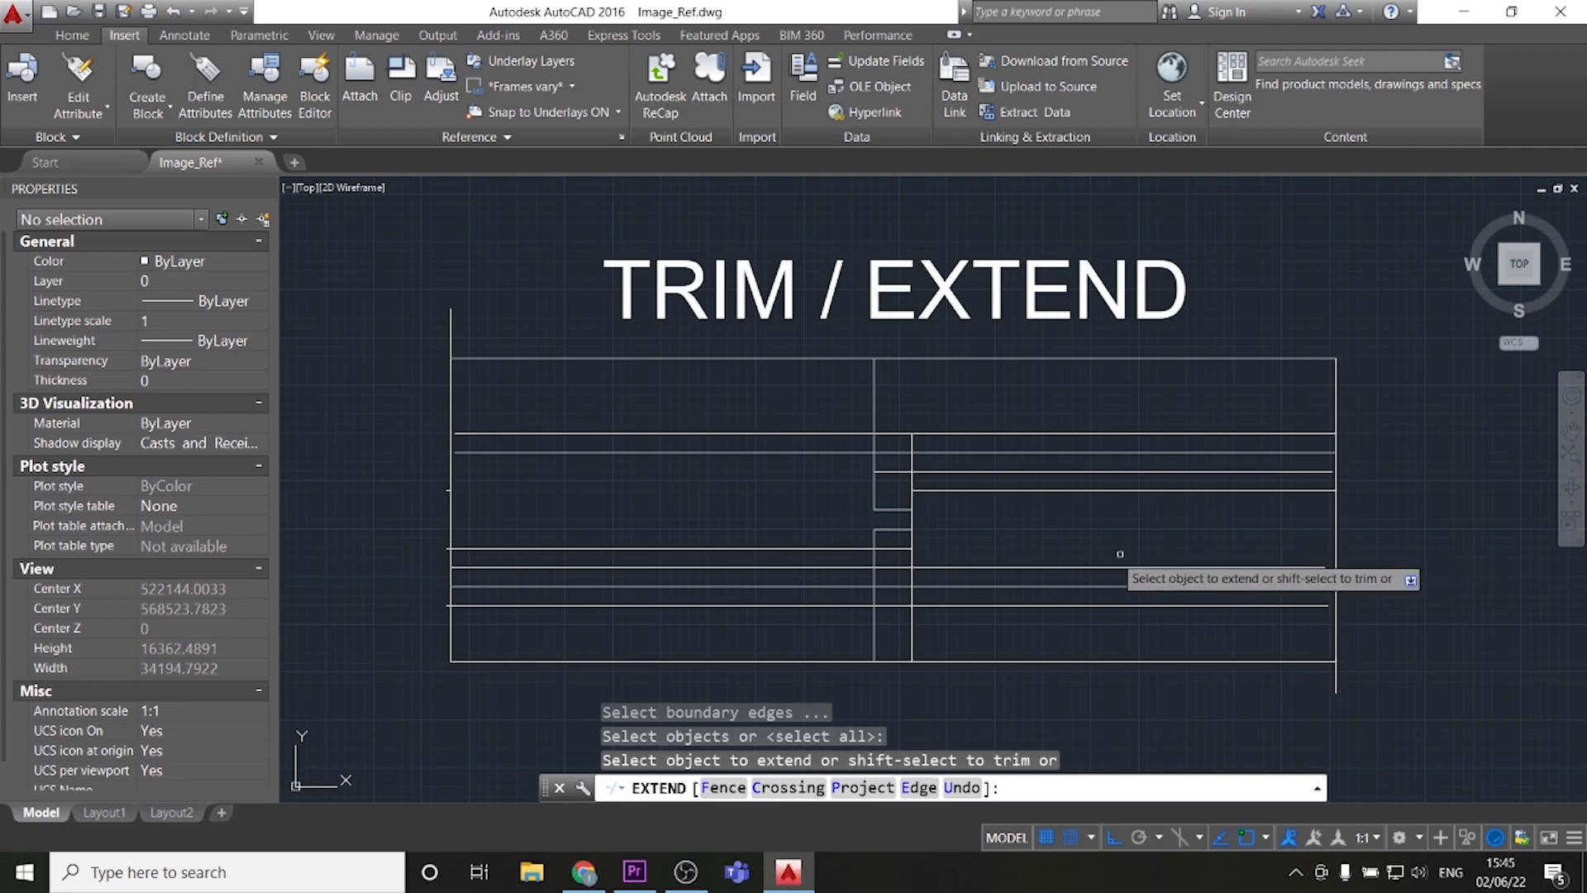
click(891, 506)
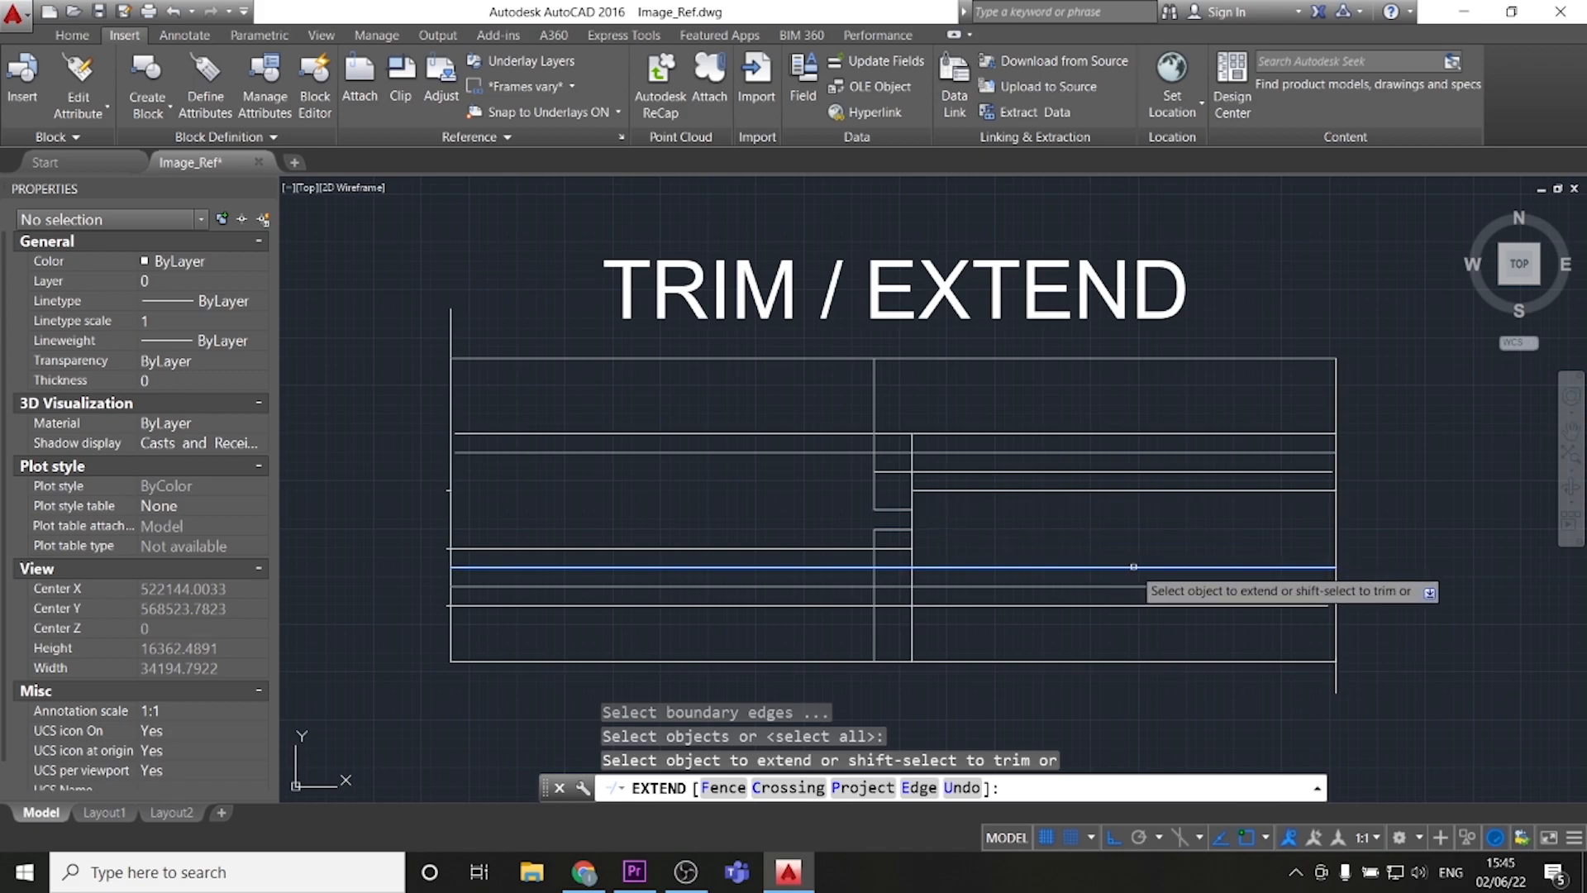
click(1127, 605)
click(1122, 567)
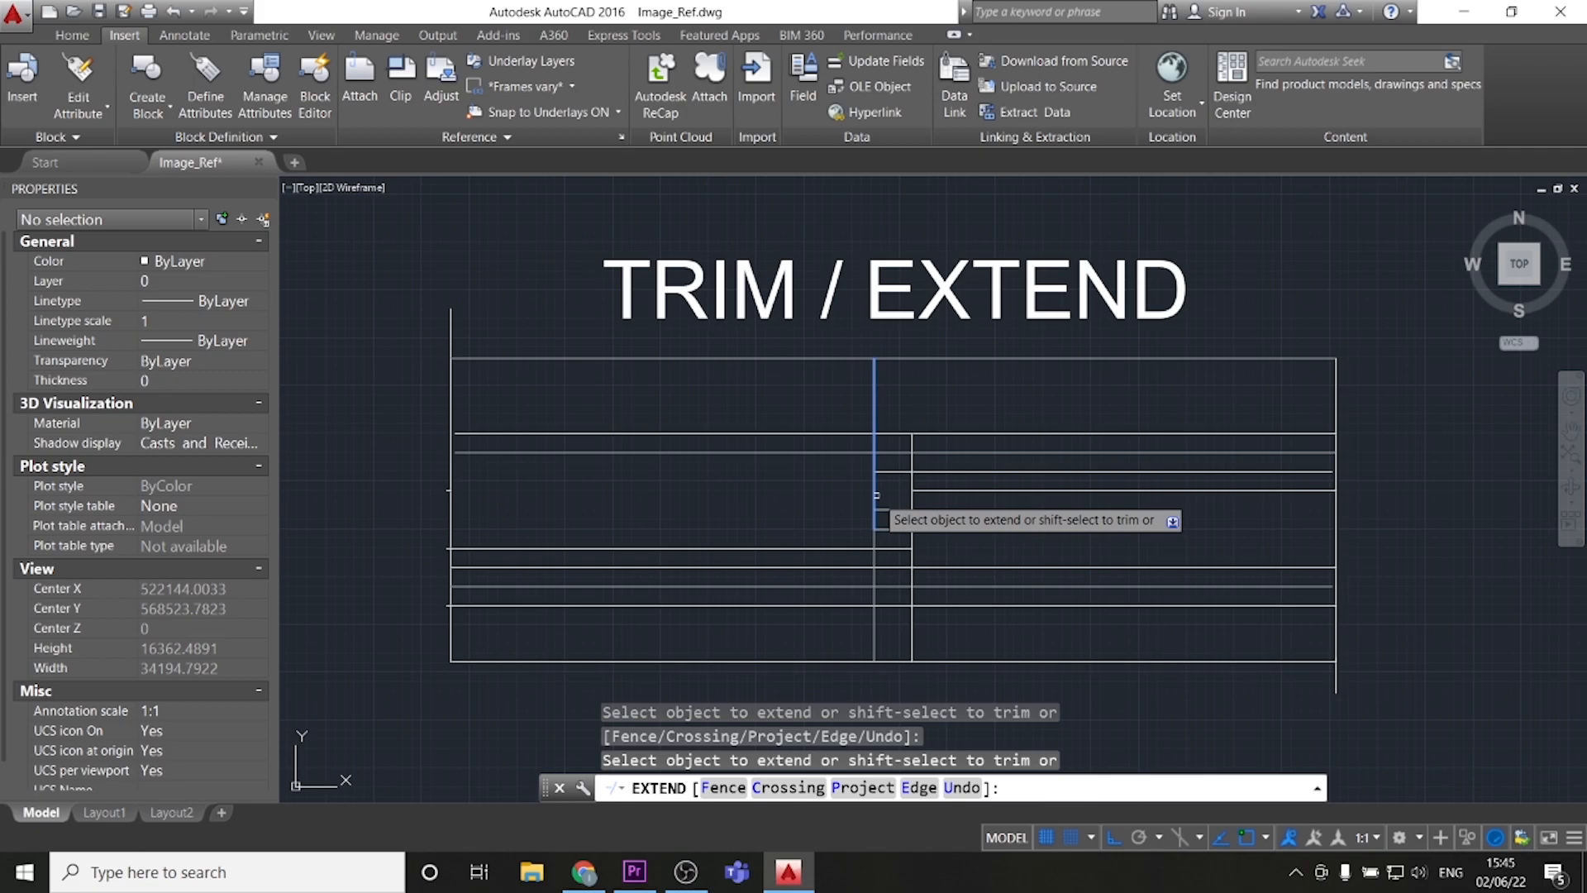
- Extend the fourth horizontal line and the inner vertical pair across their gaps, and the top two inner horizontal lines to the left edge
click(960, 490)
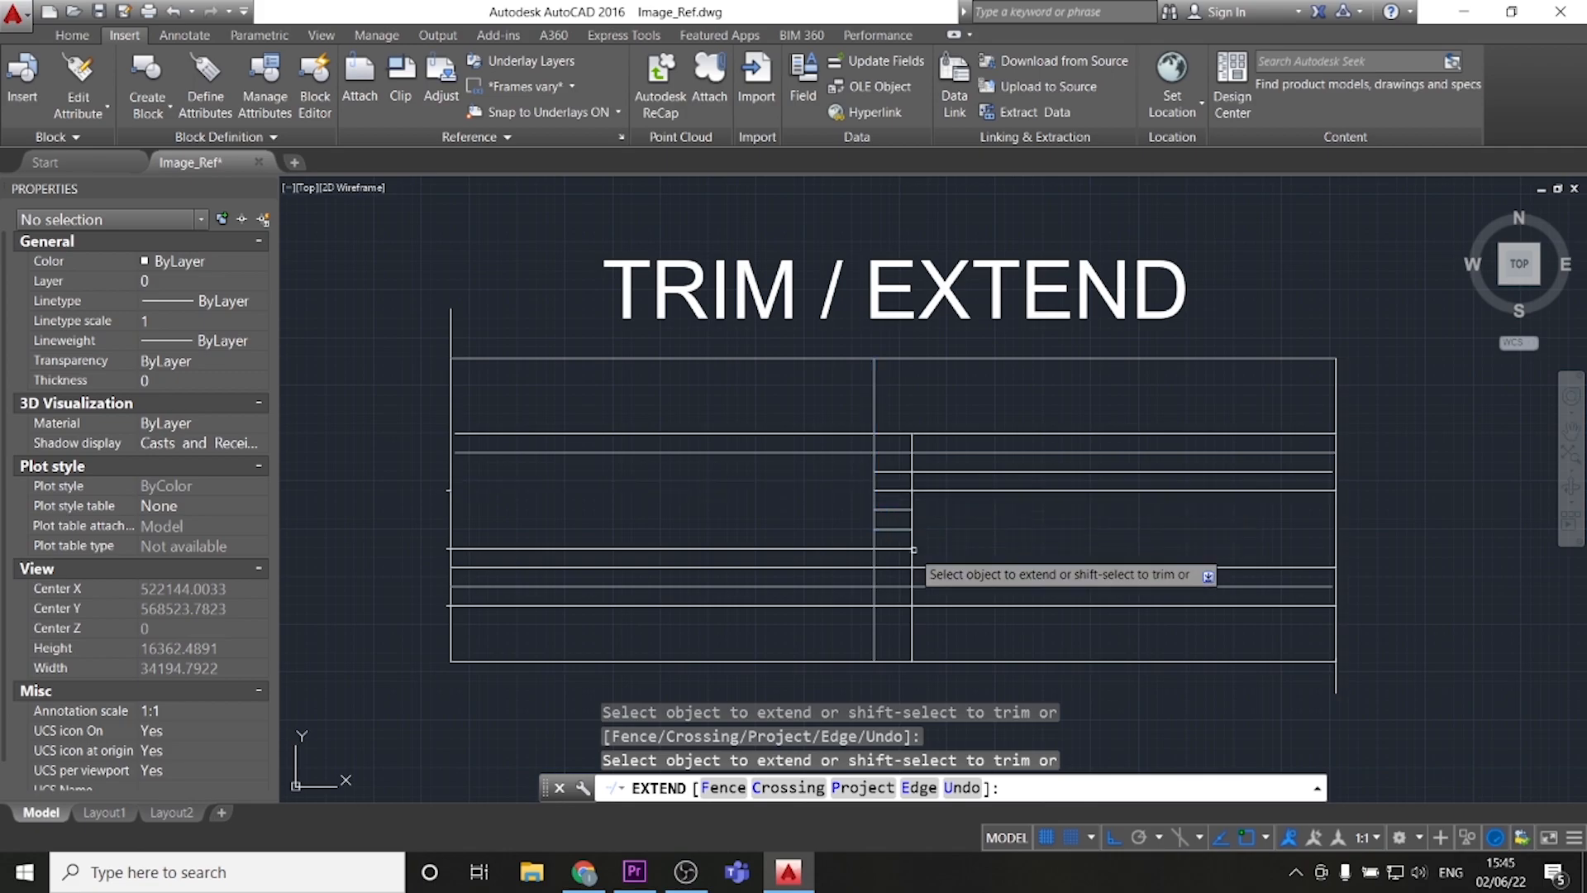
click(914, 446)
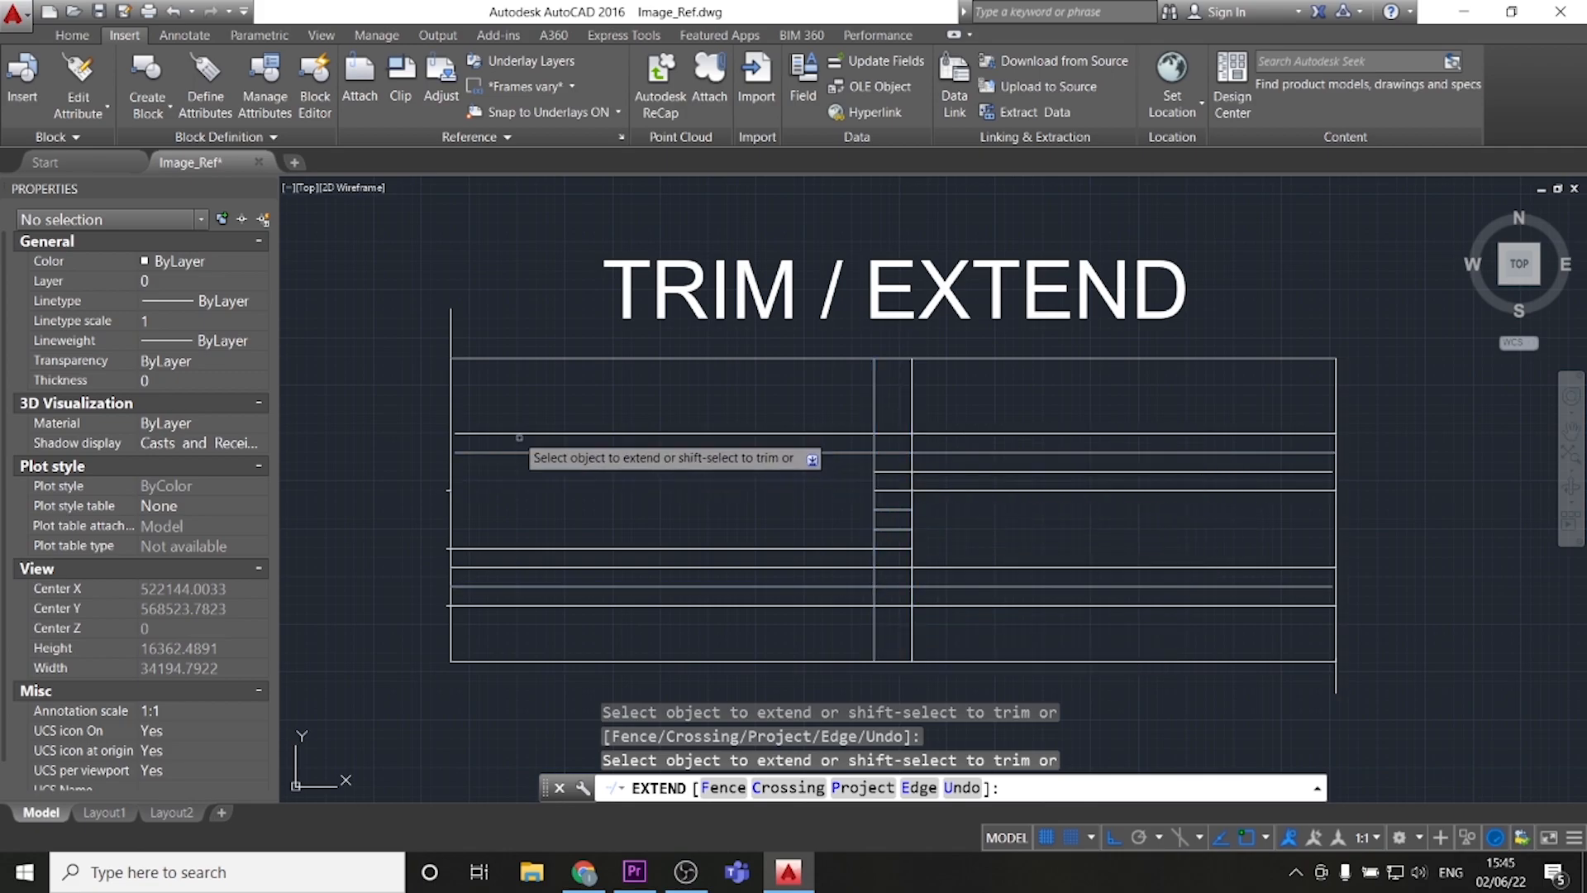
click(472, 434)
click(475, 452)
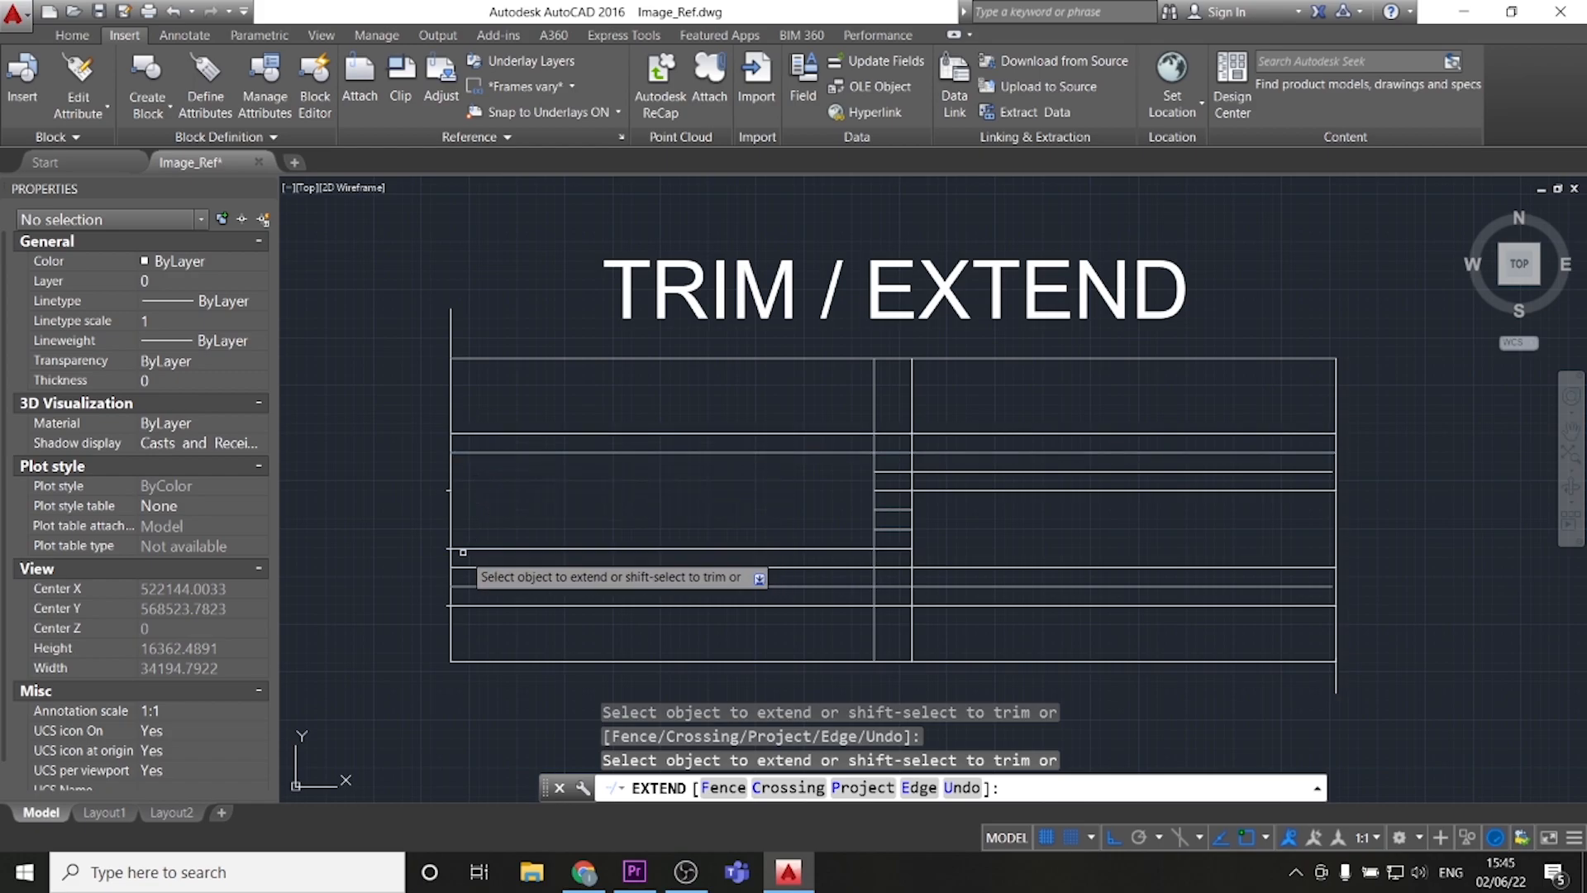
key(Return)
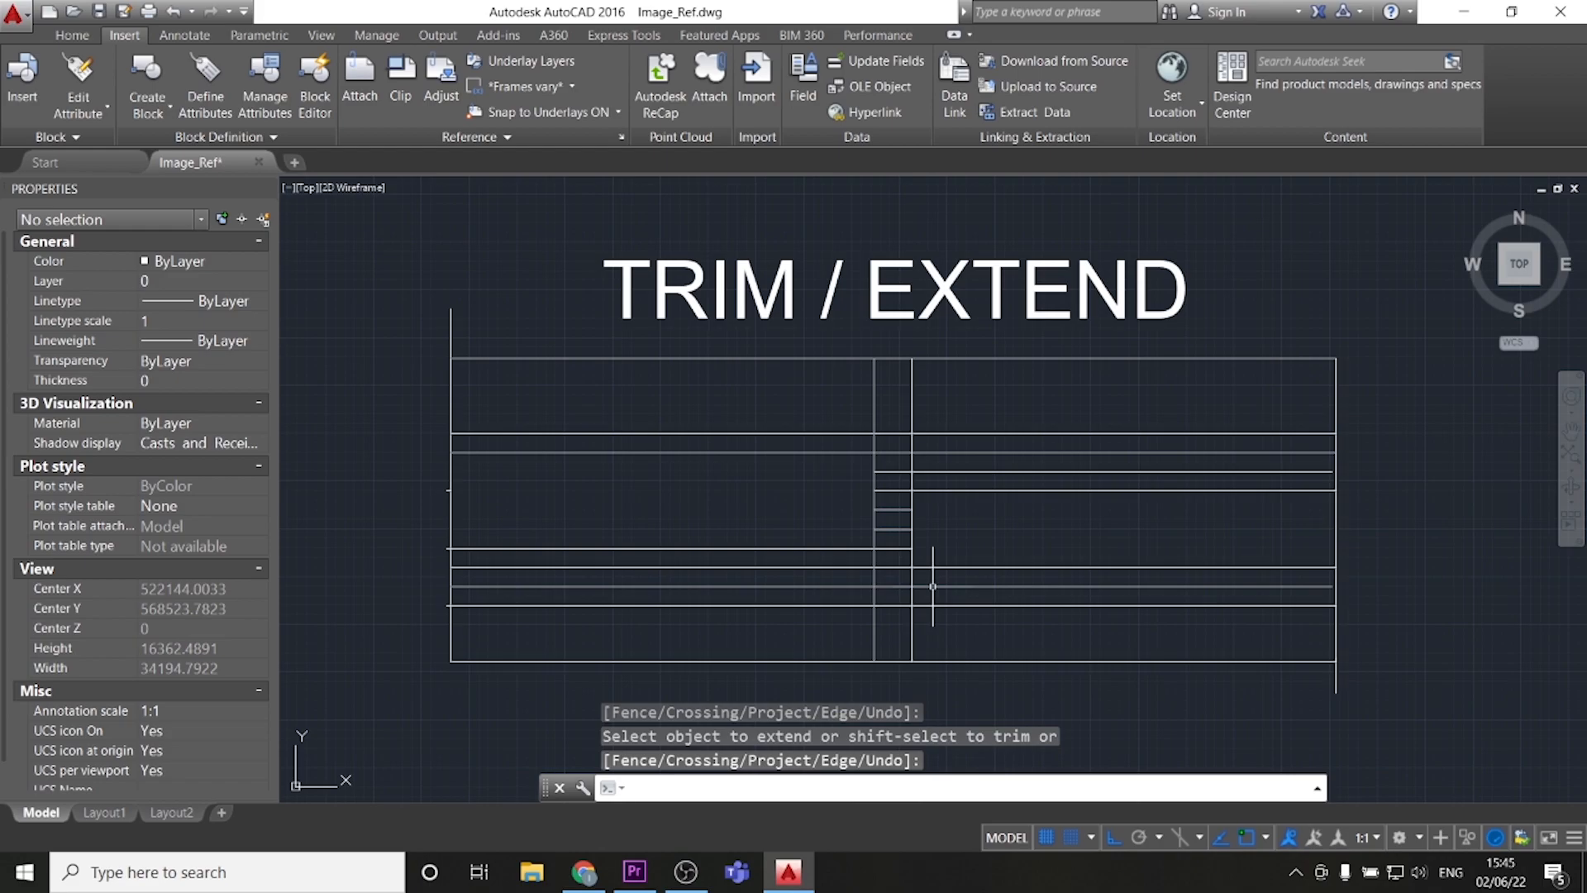
key(Escape)
- Extend the third to seventh horizontal lines across the vertical pair to span the rectangle's full width, with all objects as boundary edges
text(ex)
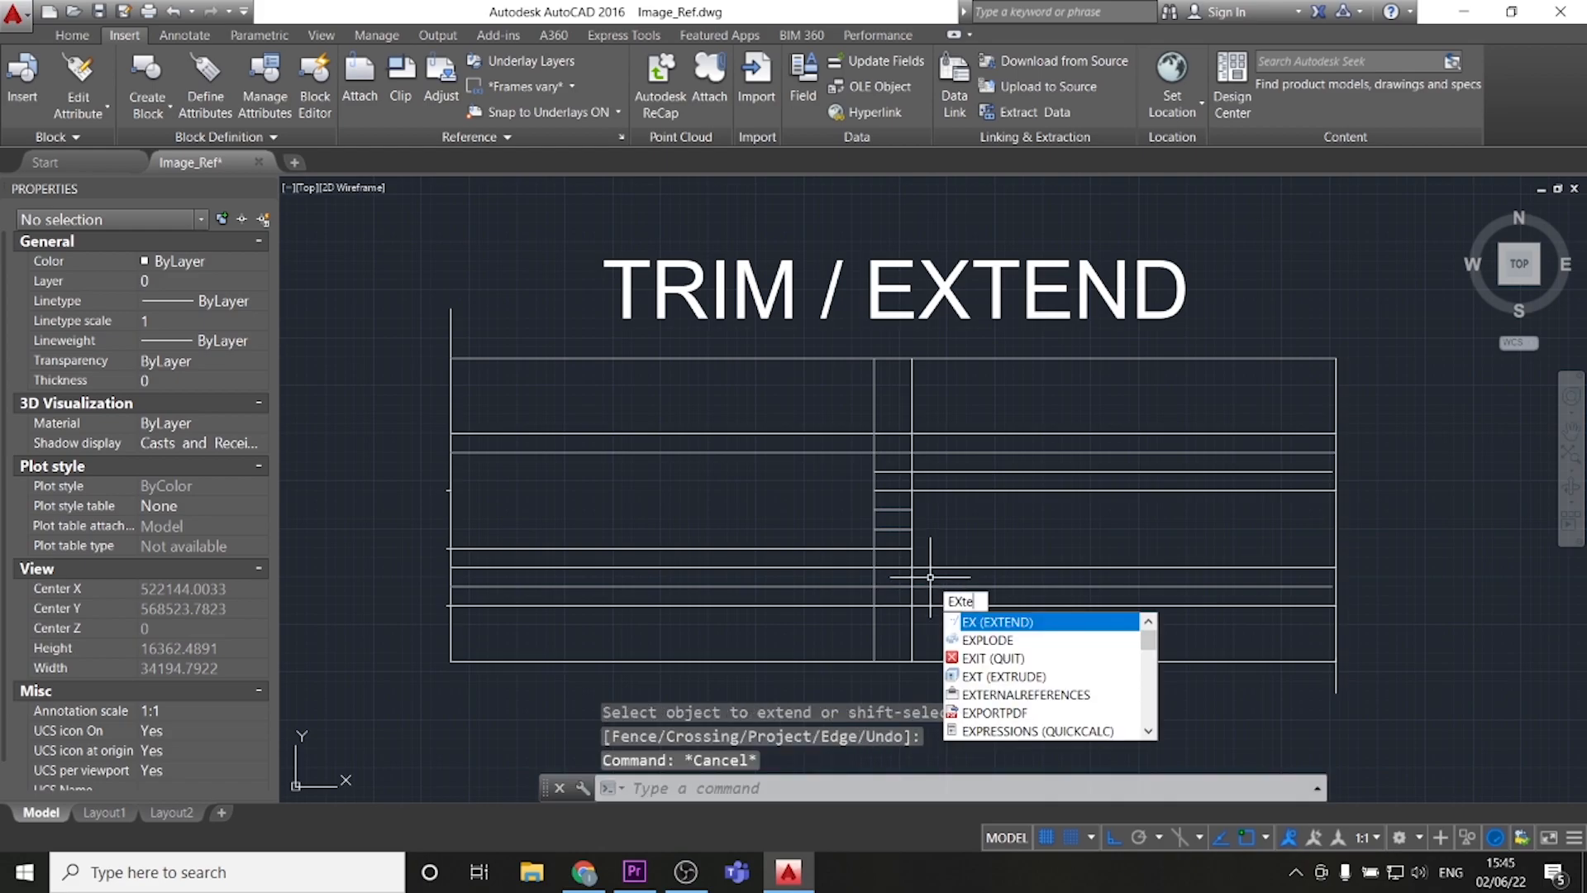
key(Return)
key(Return)
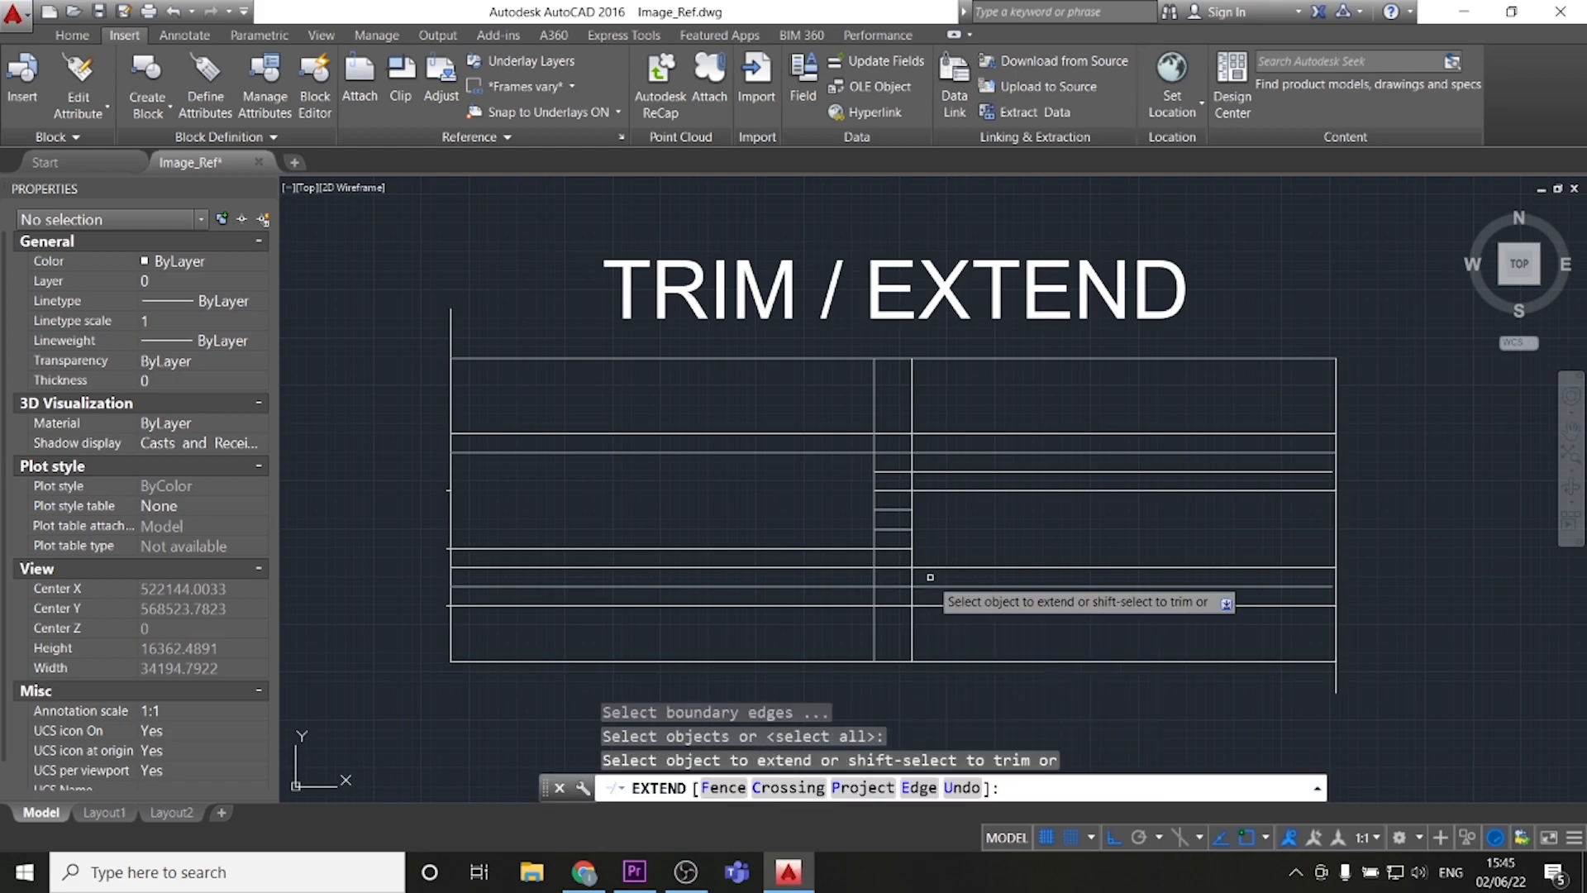
click(891, 511)
click(891, 529)
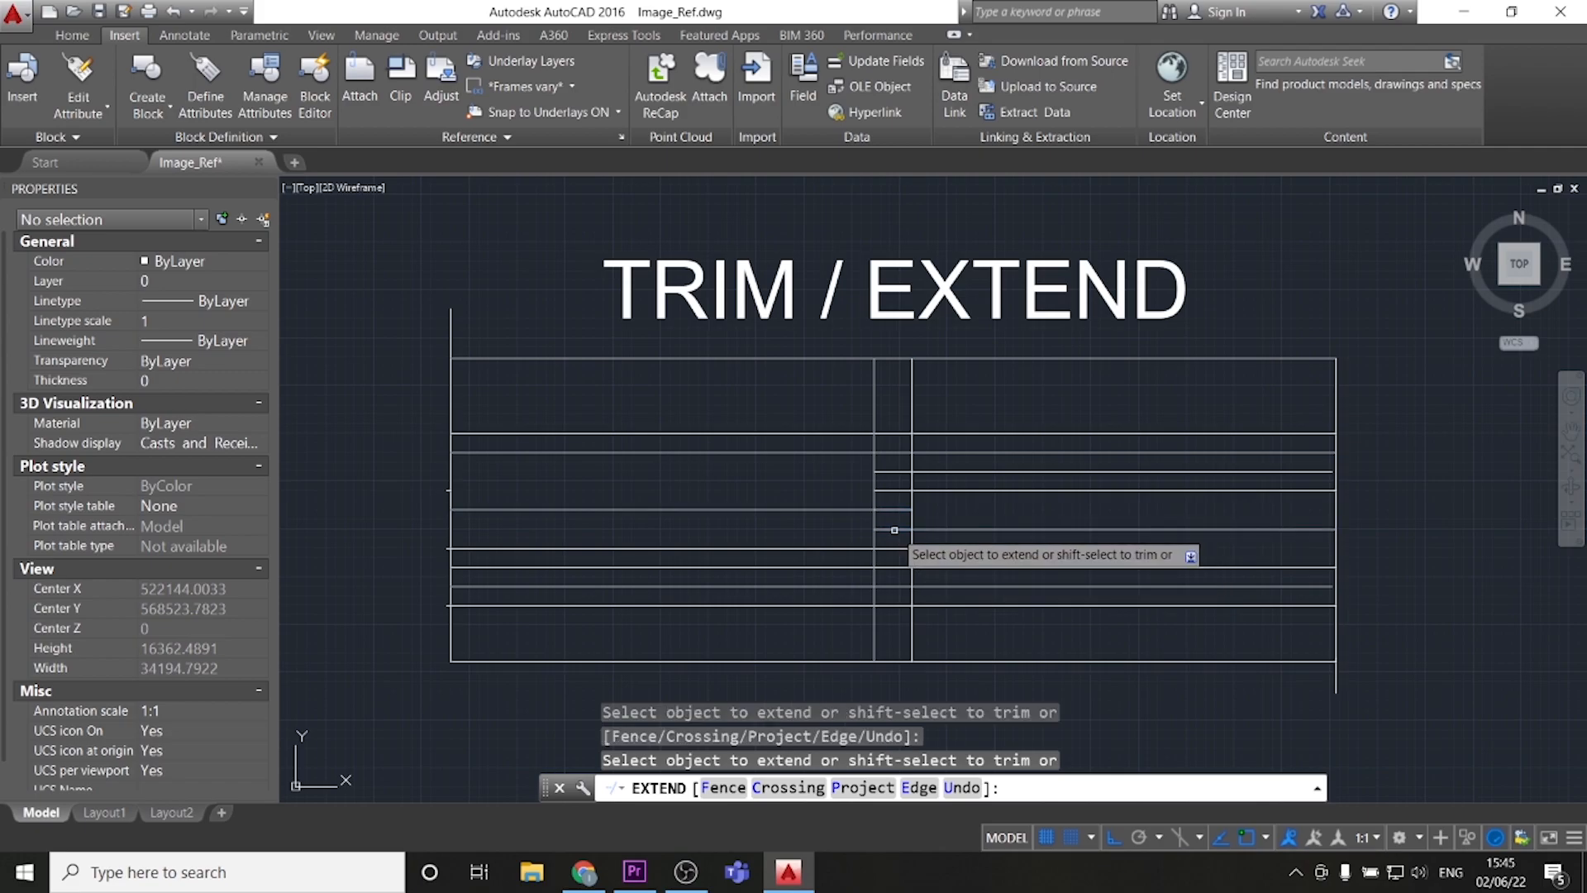
click(889, 491)
click(892, 472)
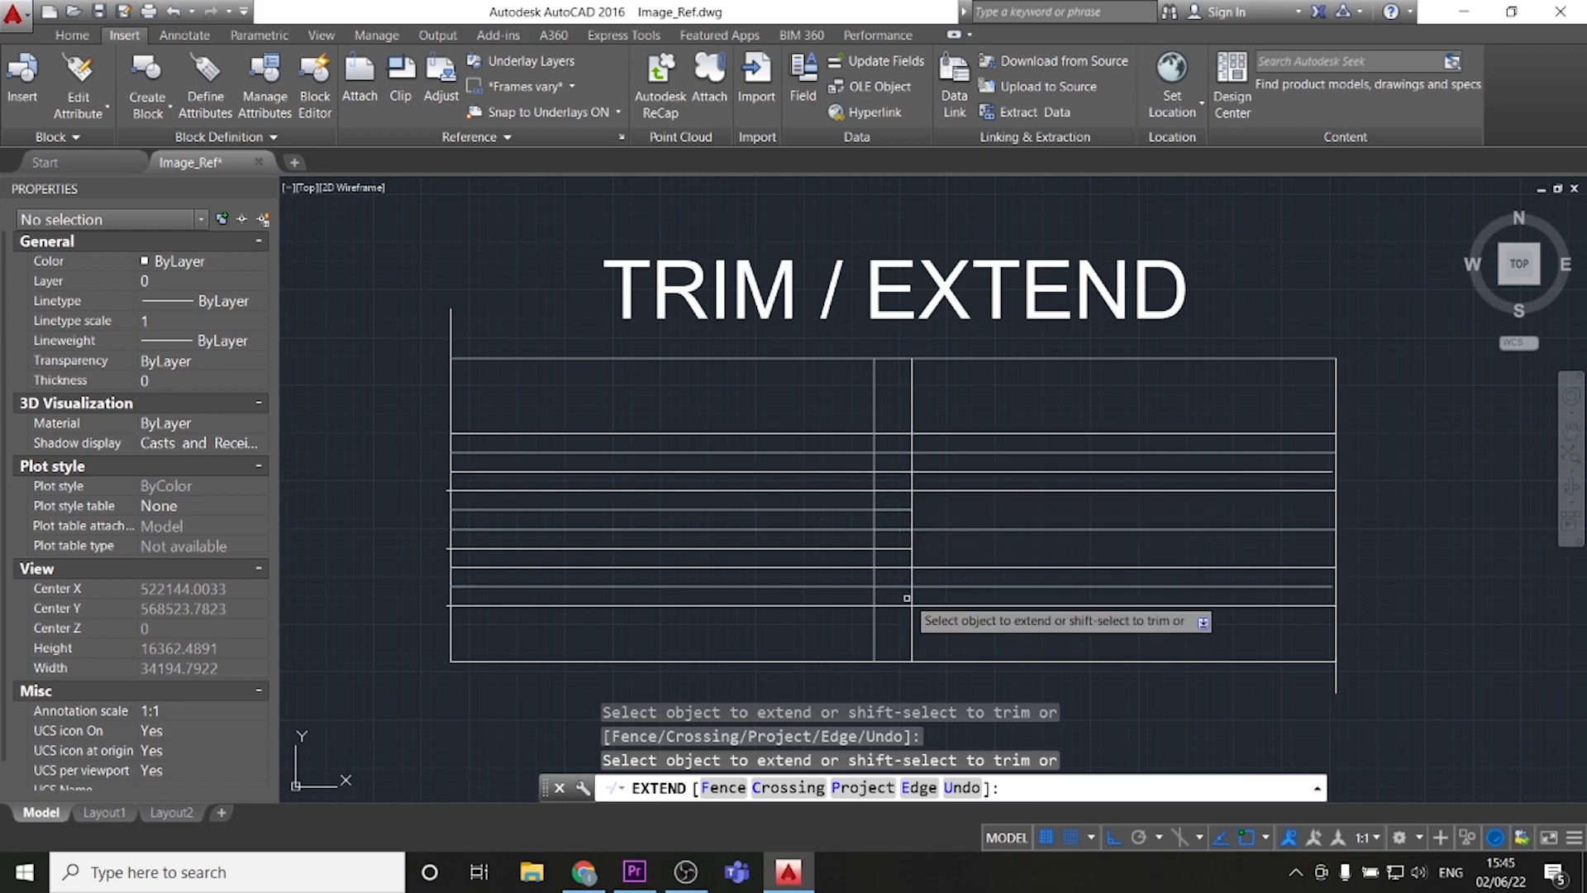
click(904, 507)
click(895, 522)
key(Return)
key(Escape)
key(Escape)
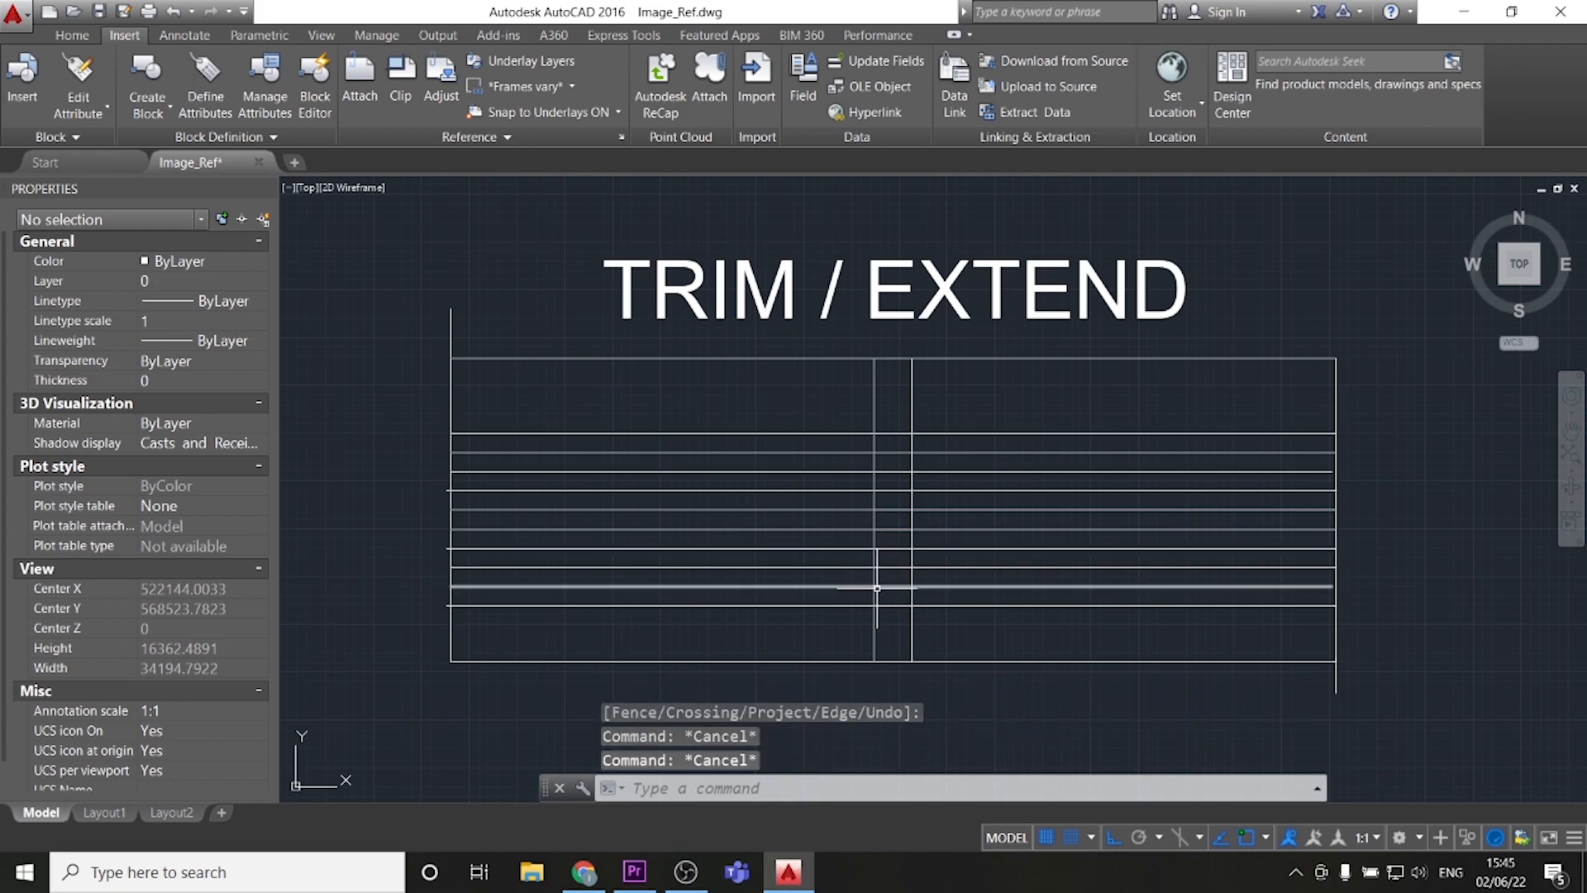